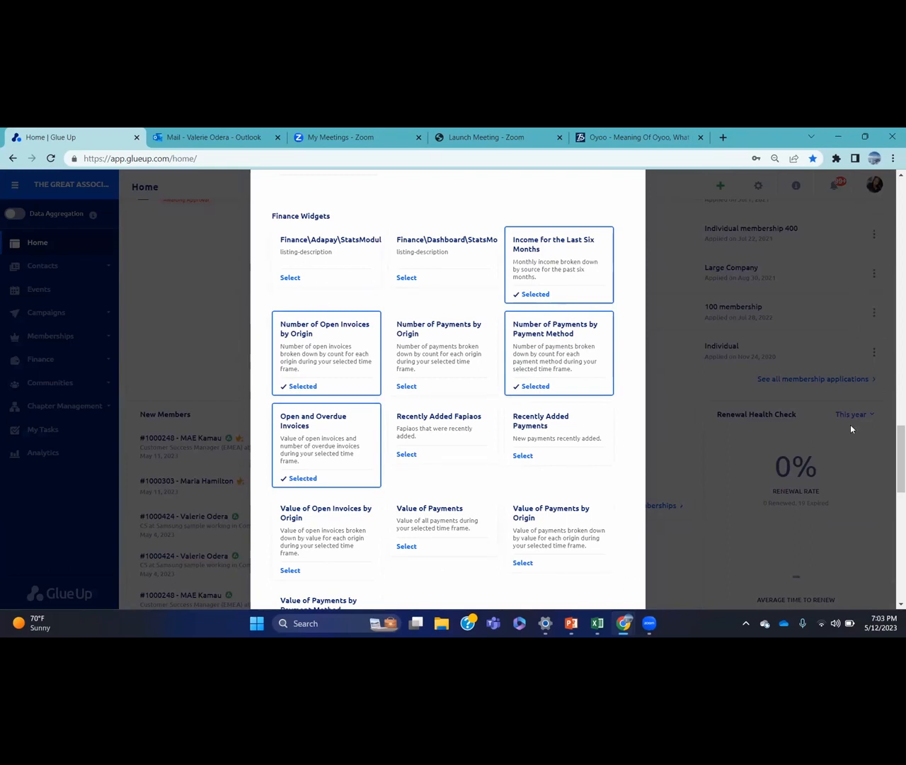
Cancel the dashboard widget chooser without adding any widgets
scroll(600, 478, "down", 3)
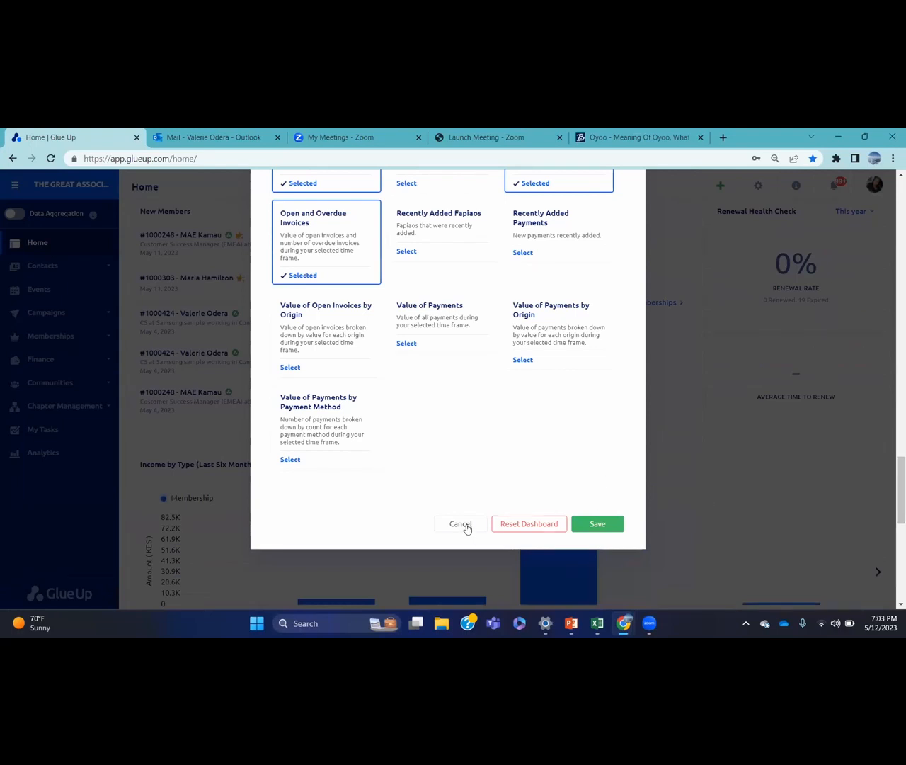
left_click(461, 524)
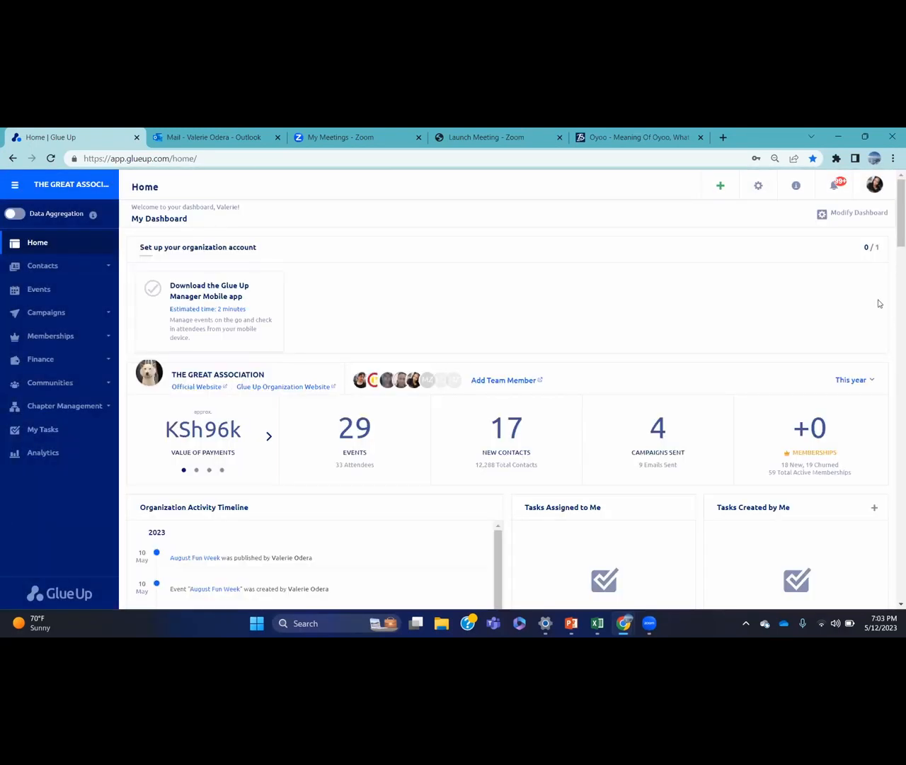
Go to Finance Settings from the settings gear's Other Settings section
left_click(758, 187)
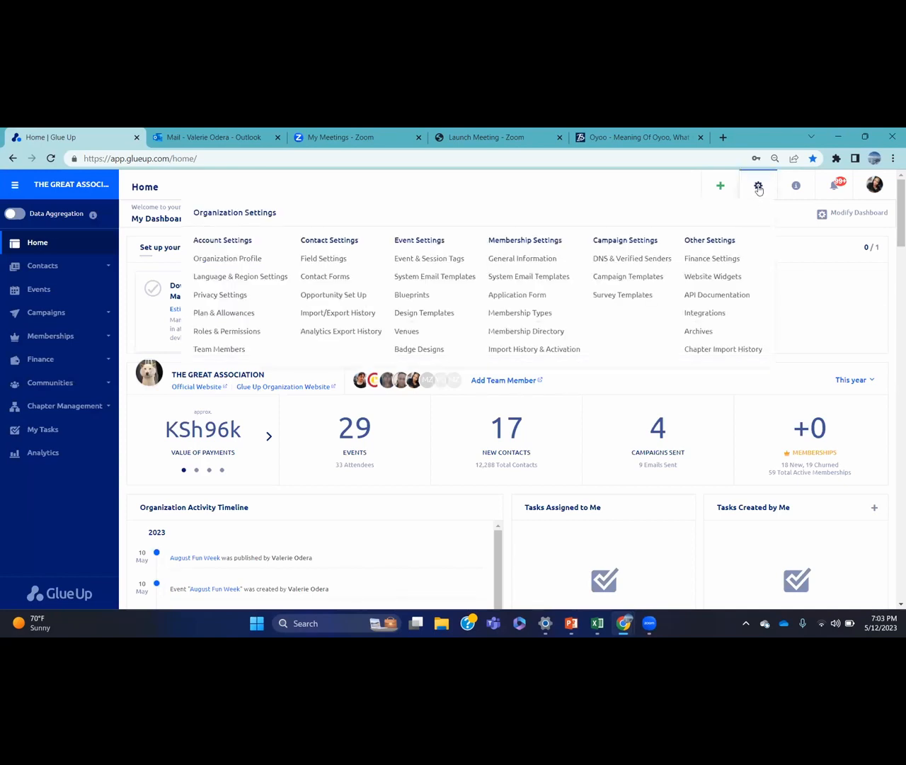
left_click(717, 260)
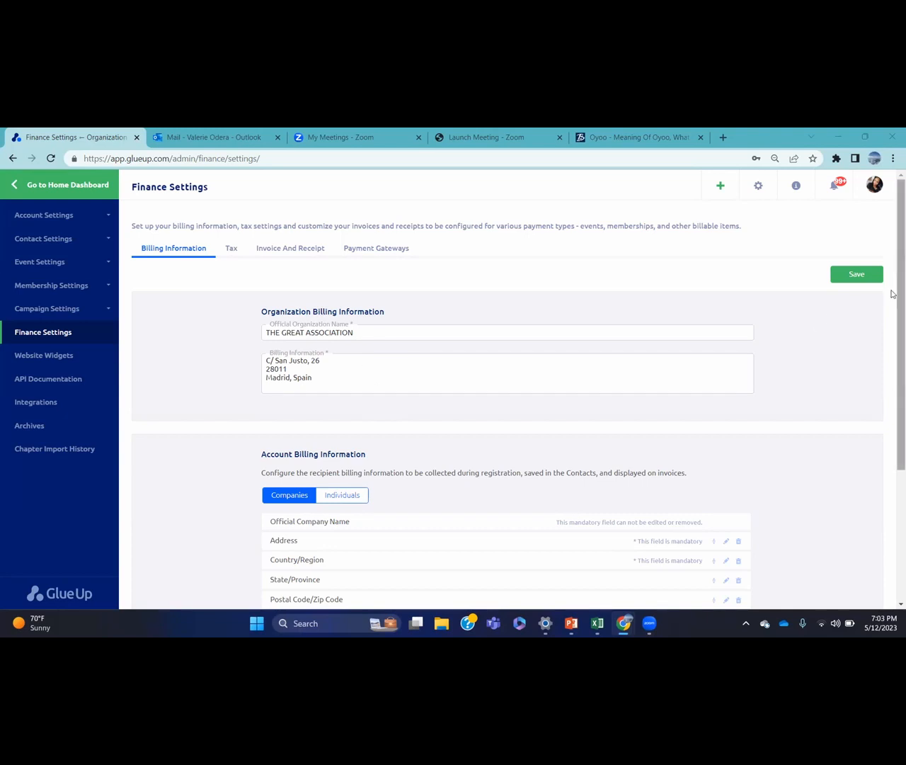
Show the Individuals fields under Account Billing Information
left_click_drag(892, 293, 892, 378)
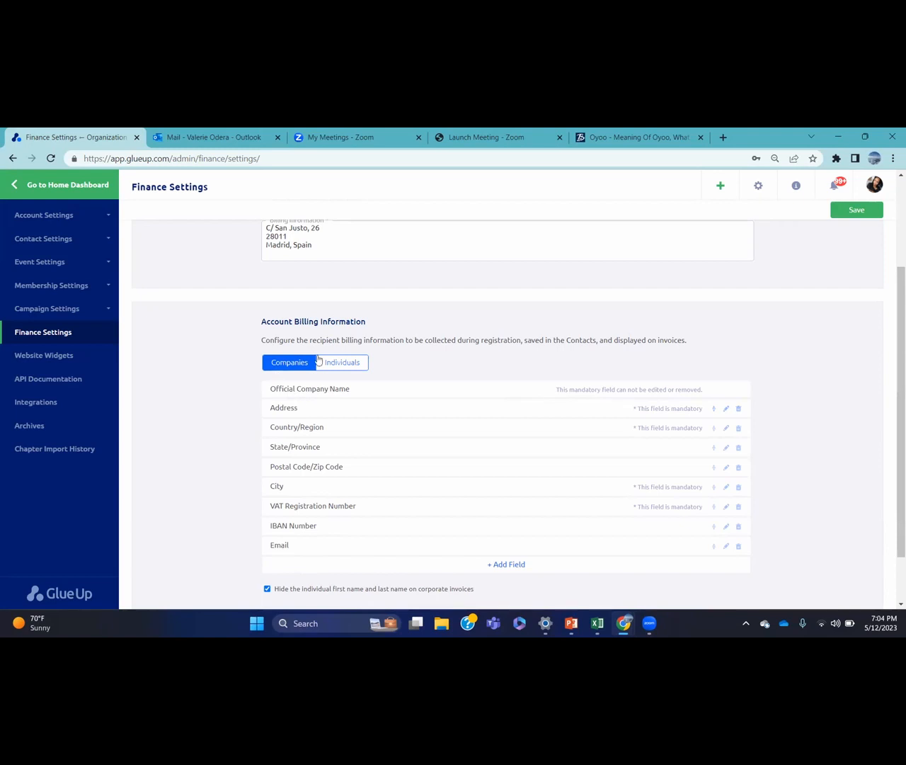
left_click(360, 367)
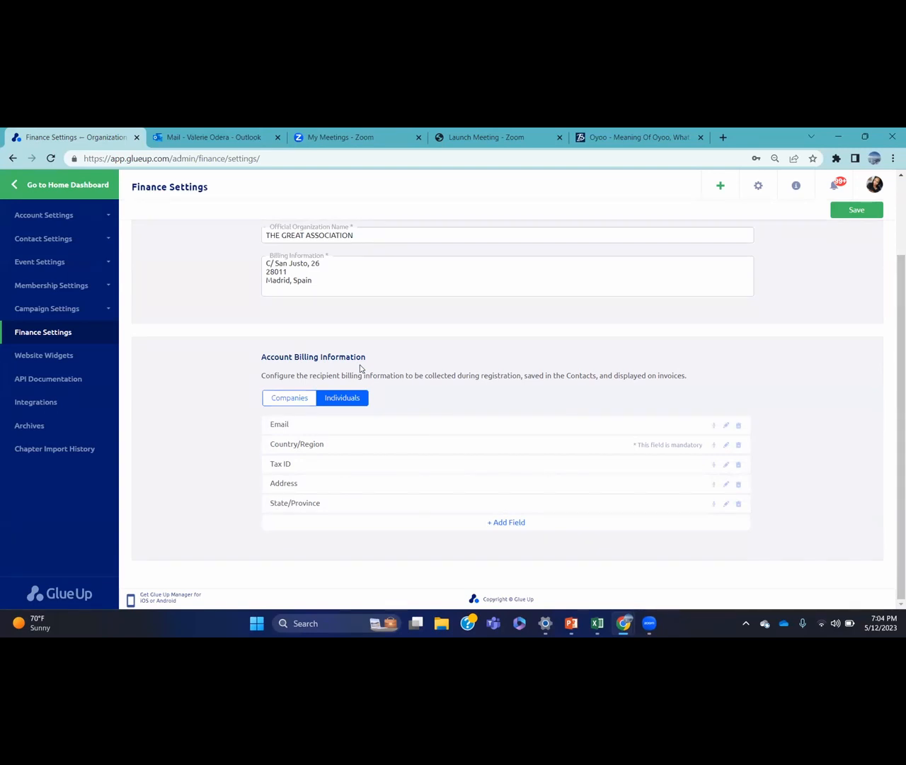
Leave Country/Region mandatory, save the individual billing settings, and return to the Home dashboard
left_click(724, 445)
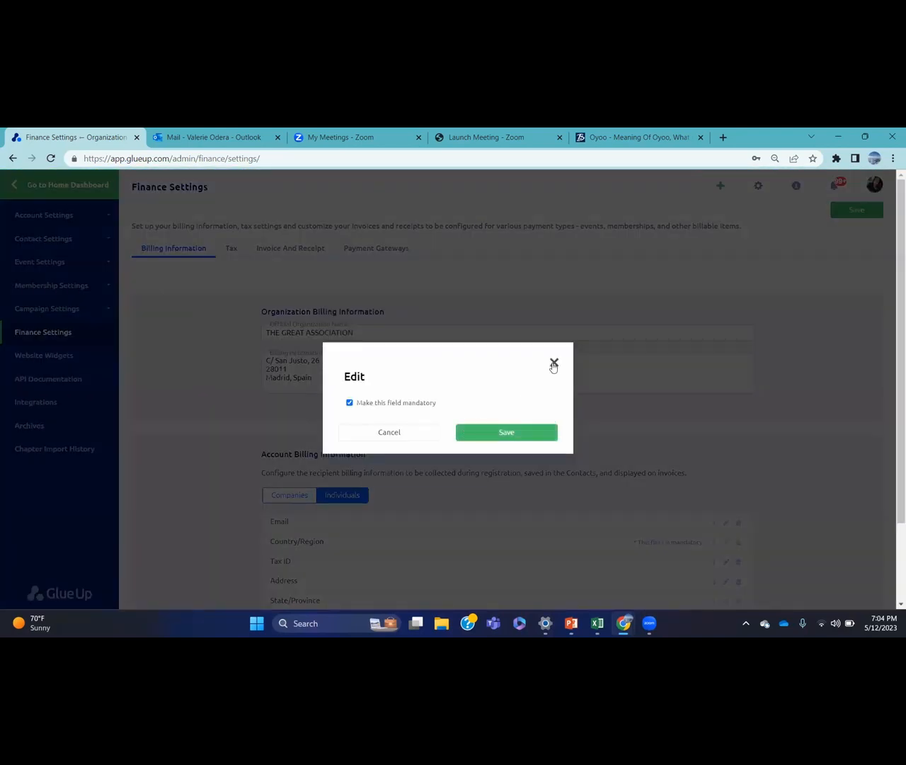
left_click(554, 363)
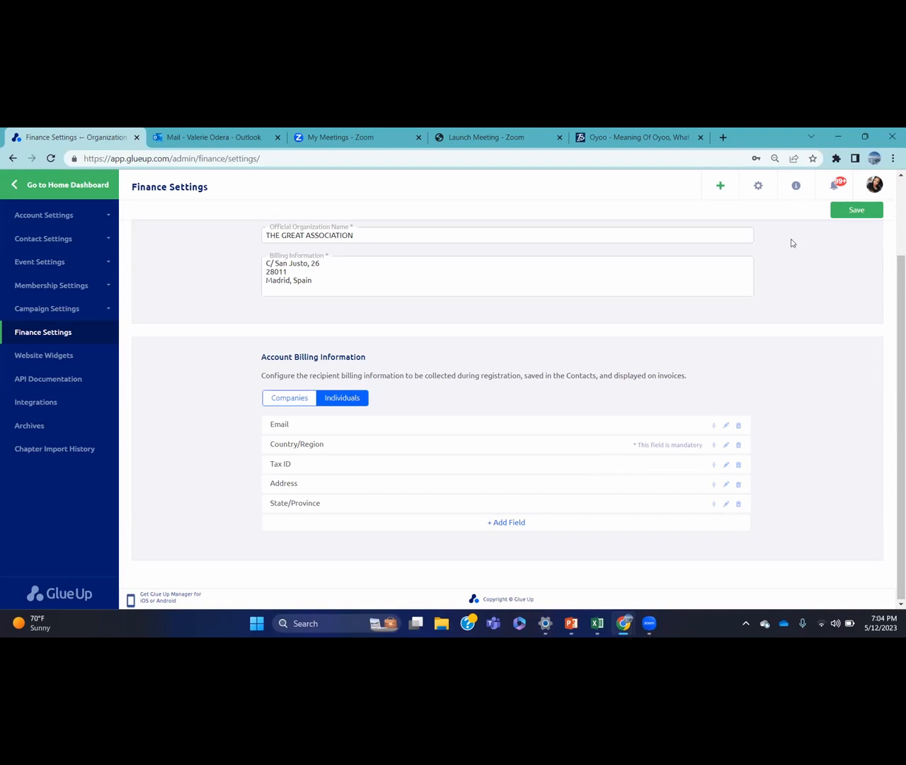
left_click(855, 211)
left_click(25, 196)
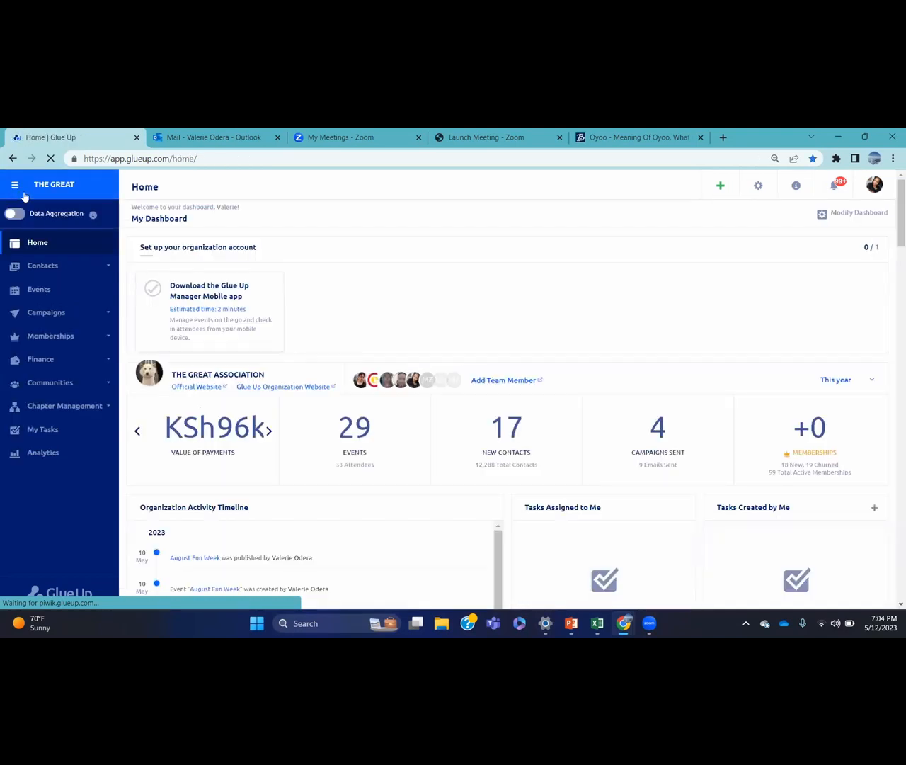
Open the contact's profile from the Contacts list
left_click(46, 263)
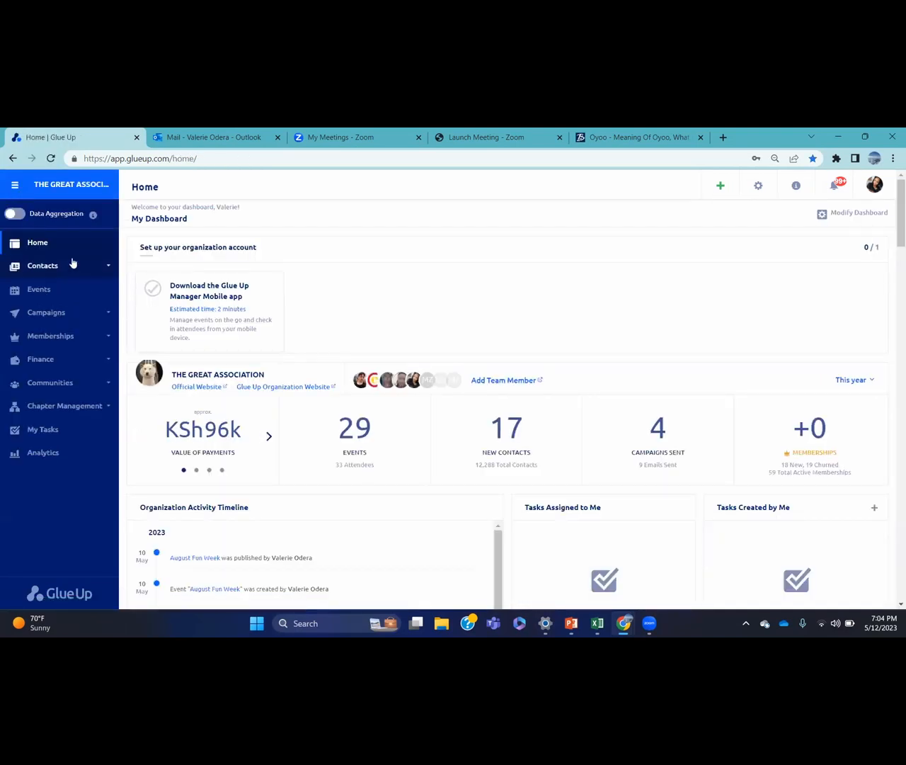
left_click(75, 303)
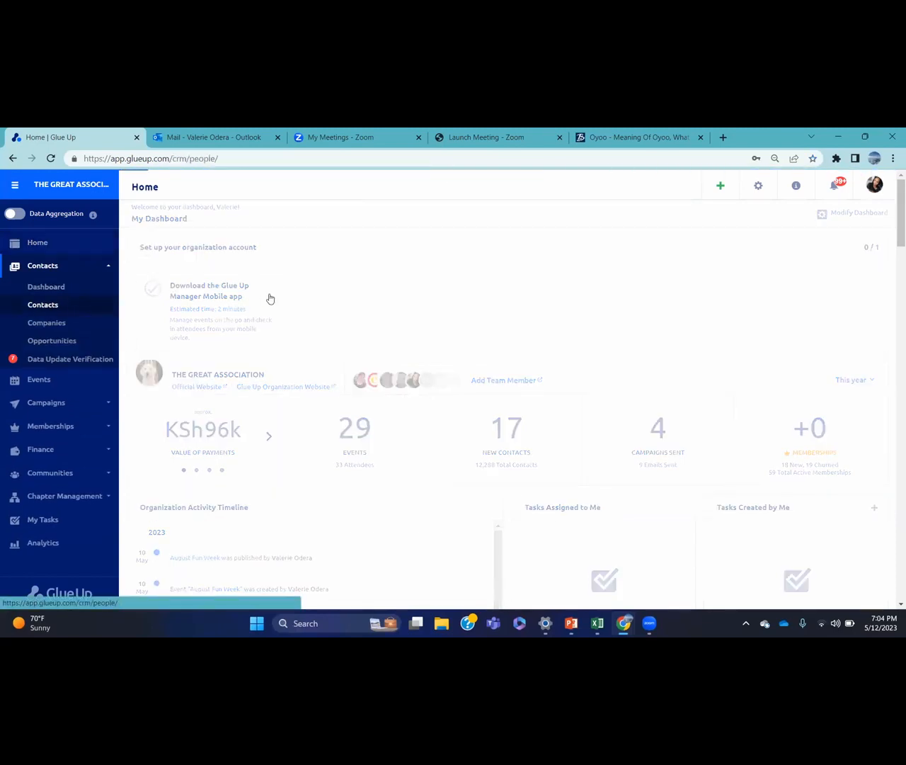
left_click(240, 276)
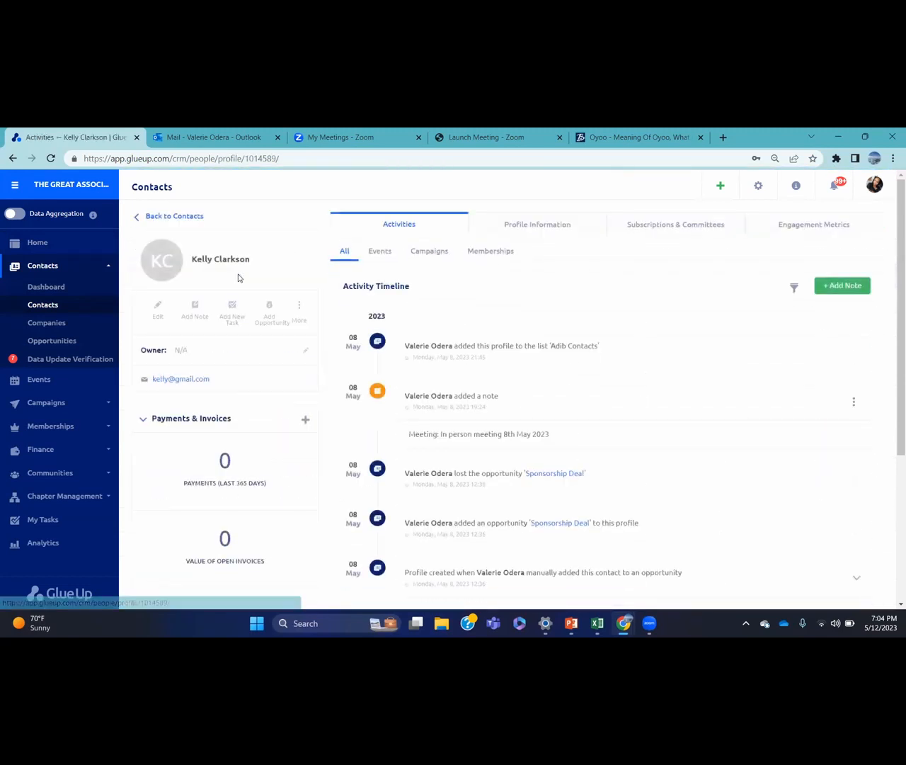
Show the contact's Billing Information under Profile Information
left_click(532, 225)
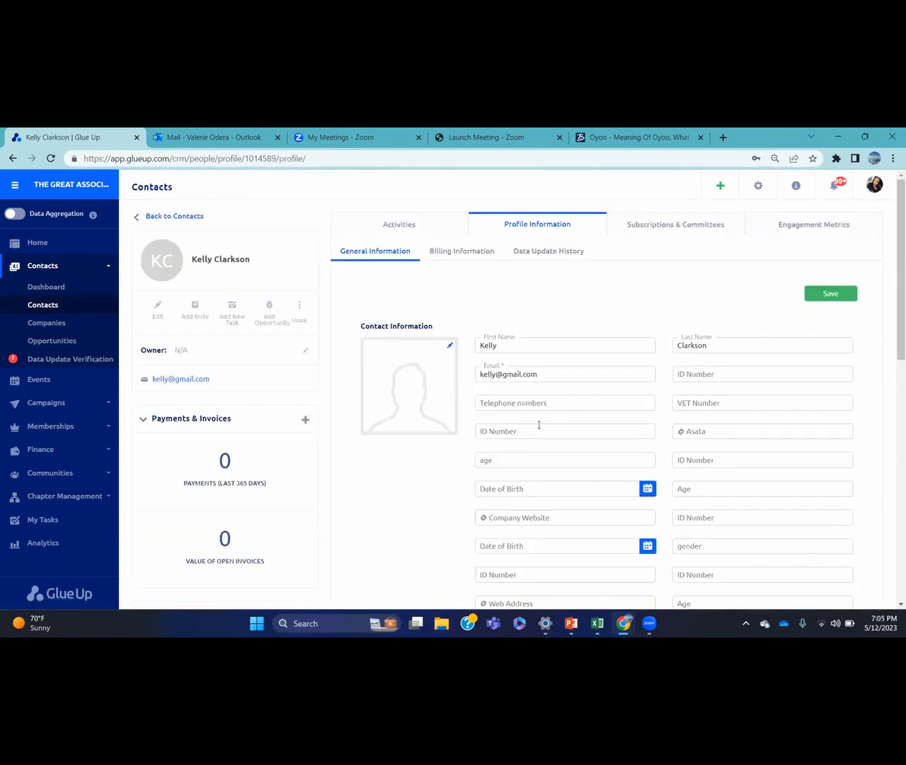
left_click(474, 257)
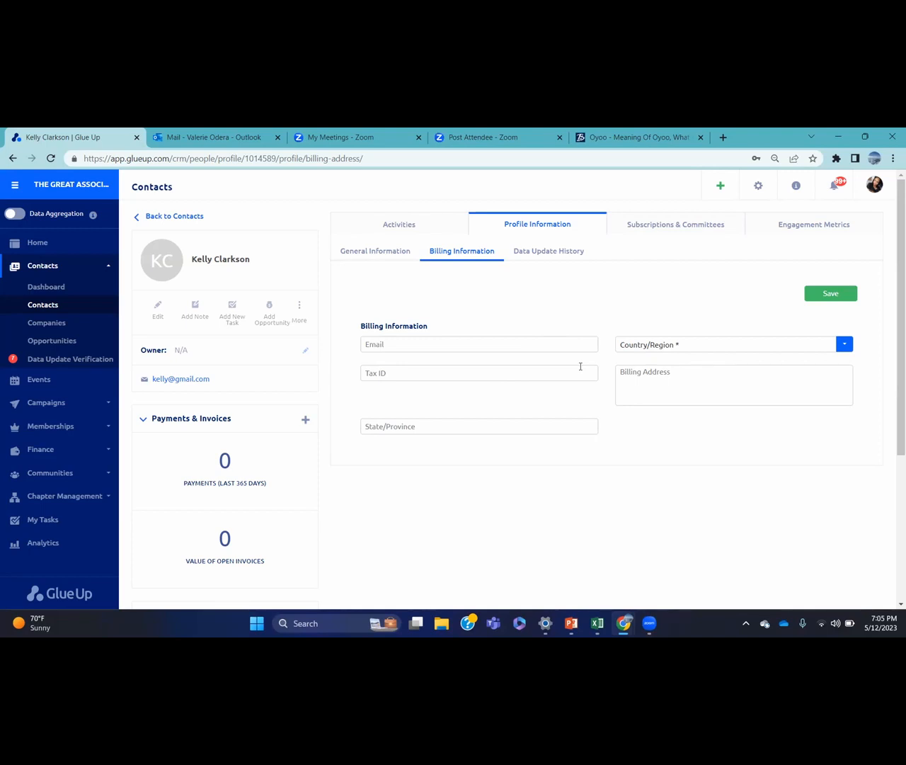
Enter the contact's e-mail, country Angola, billing address Florida and tax ID, then save
left_click(381, 338)
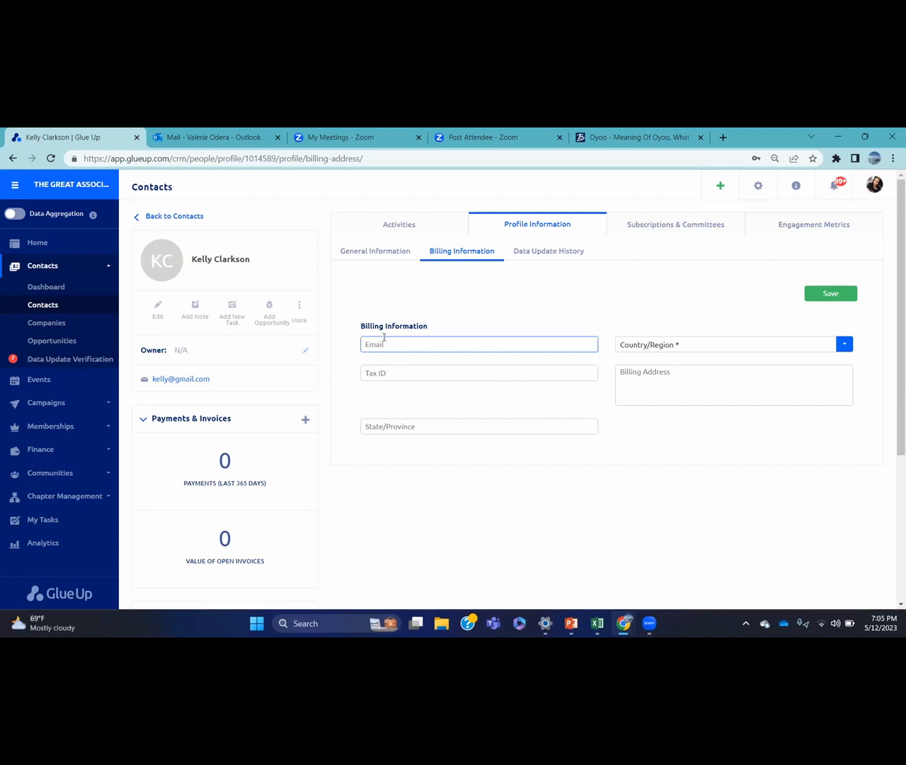
left_click(661, 342)
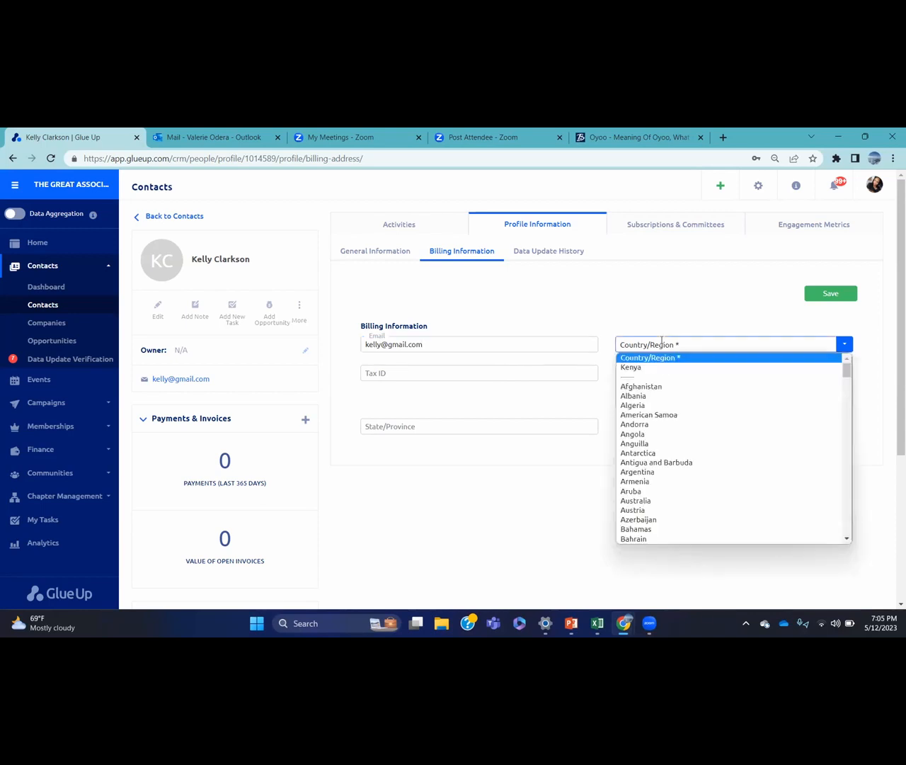
left_click(656, 434)
left_click(646, 373)
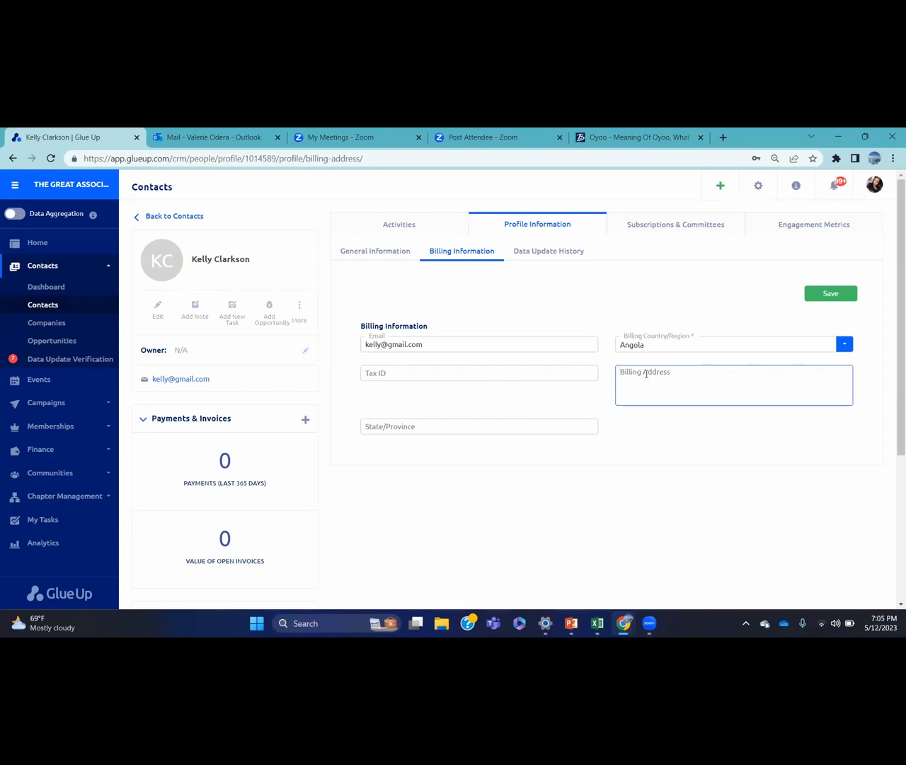
type("Florida")
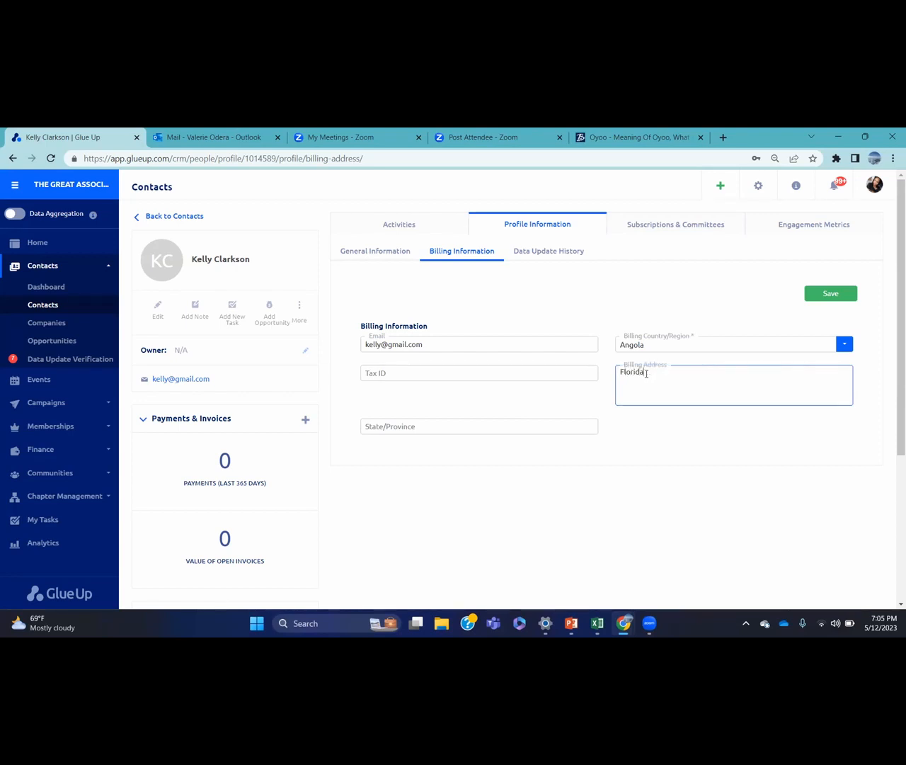
type(",")
key("BackSpace")
left_click(562, 378)
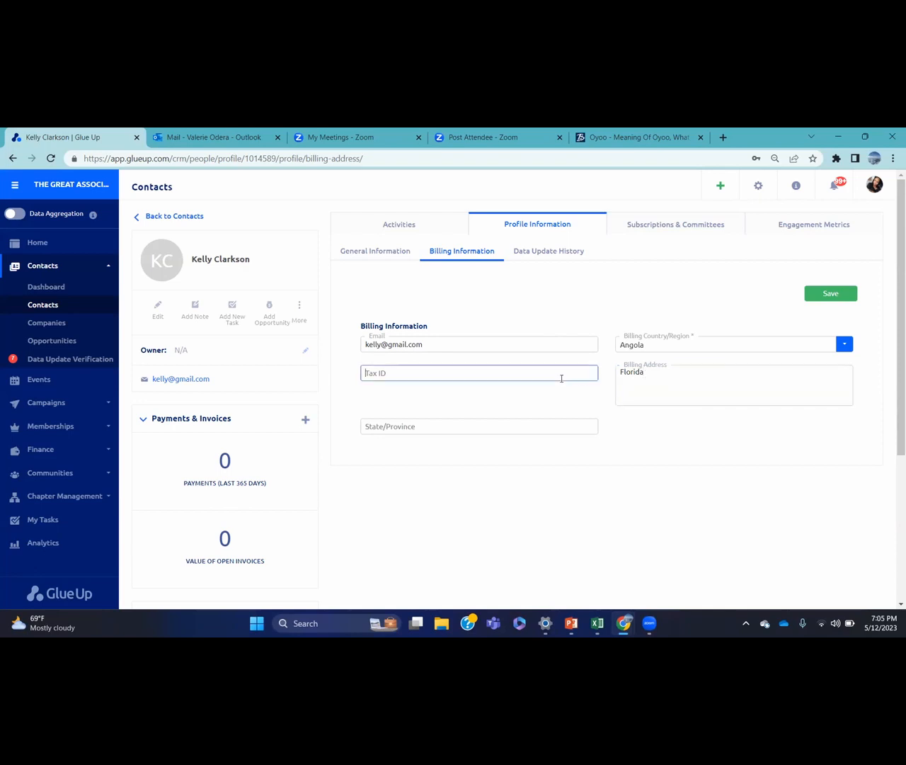
type("78787878787")
left_click(826, 297)
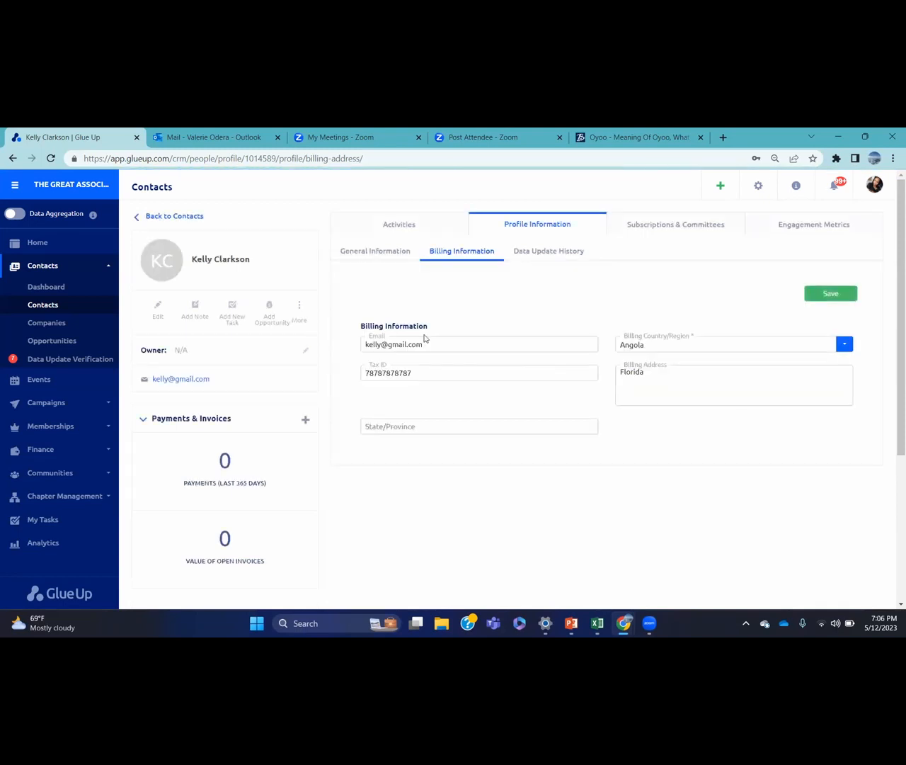
Reopen Finance Settings and show the Individuals billing fields
left_click(759, 187)
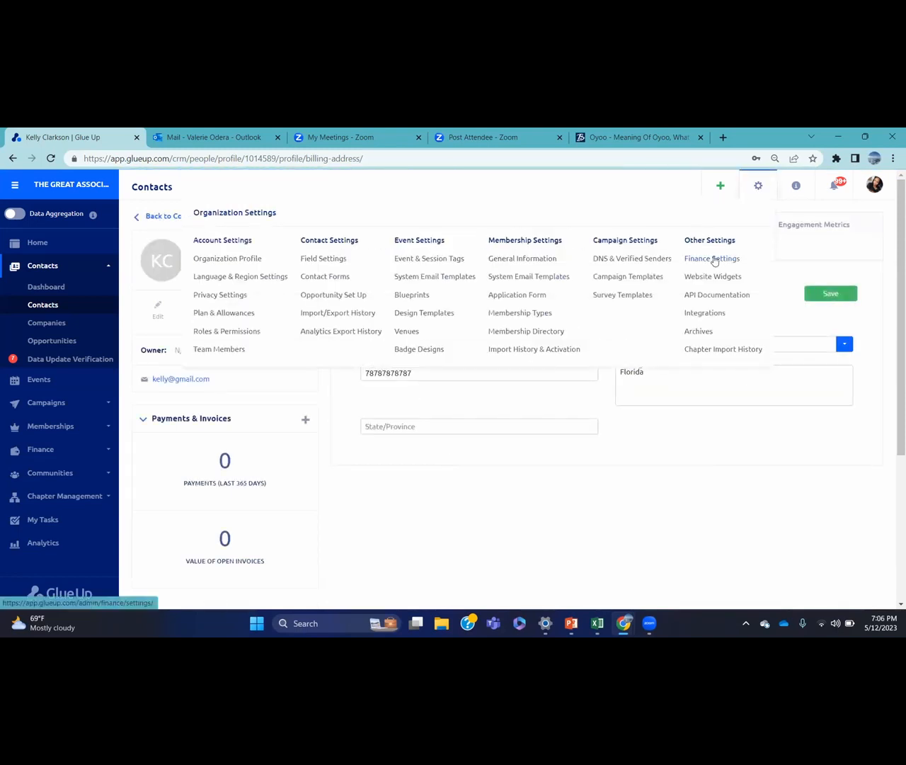
left_click(713, 258)
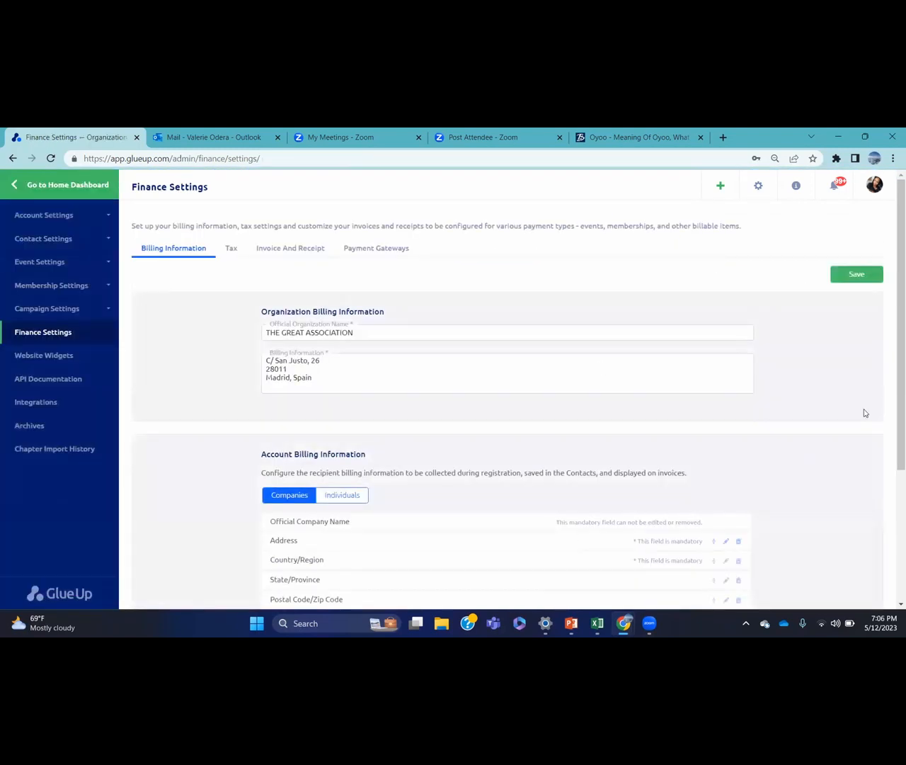
scroll(893, 400, "down", 1)
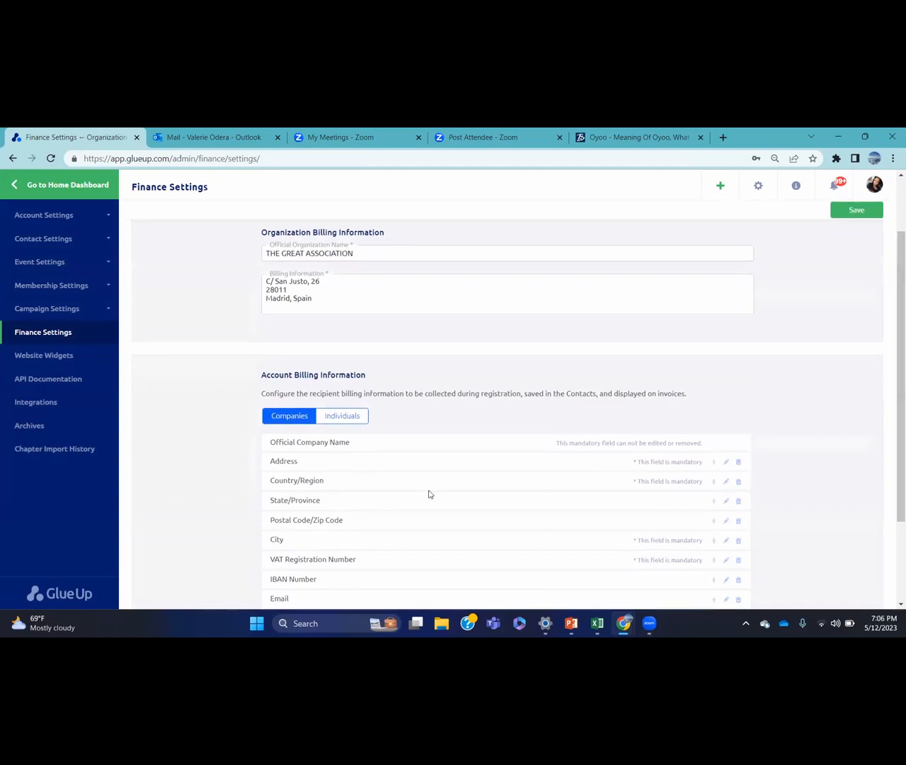
left_click(353, 416)
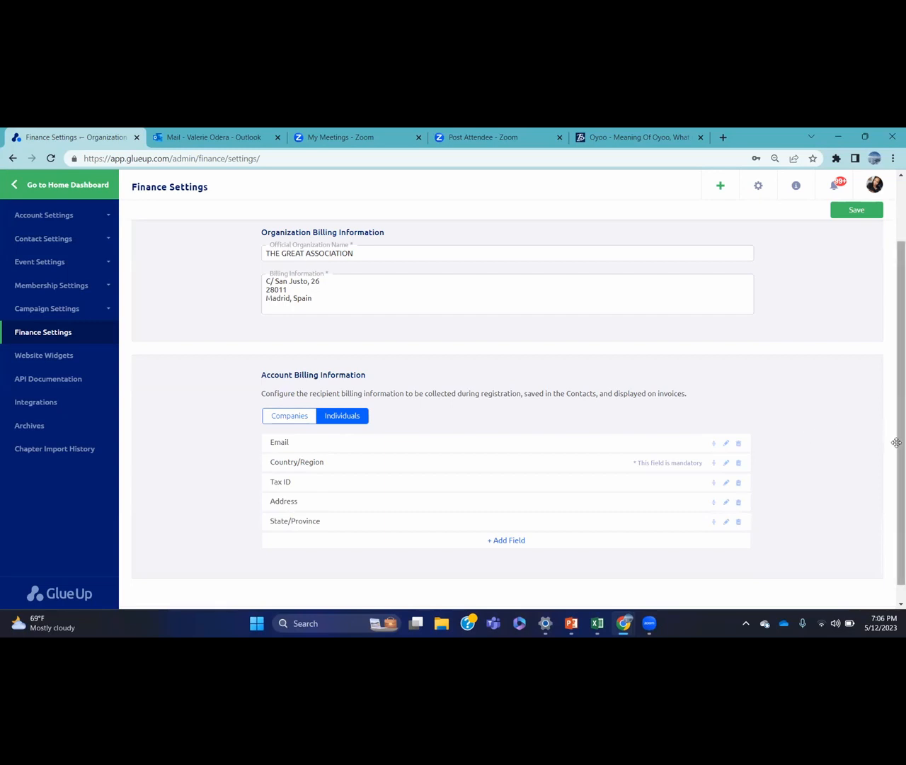
Save the finance billing settings again and move to the Tax section
scroll(896, 443, "up", 2)
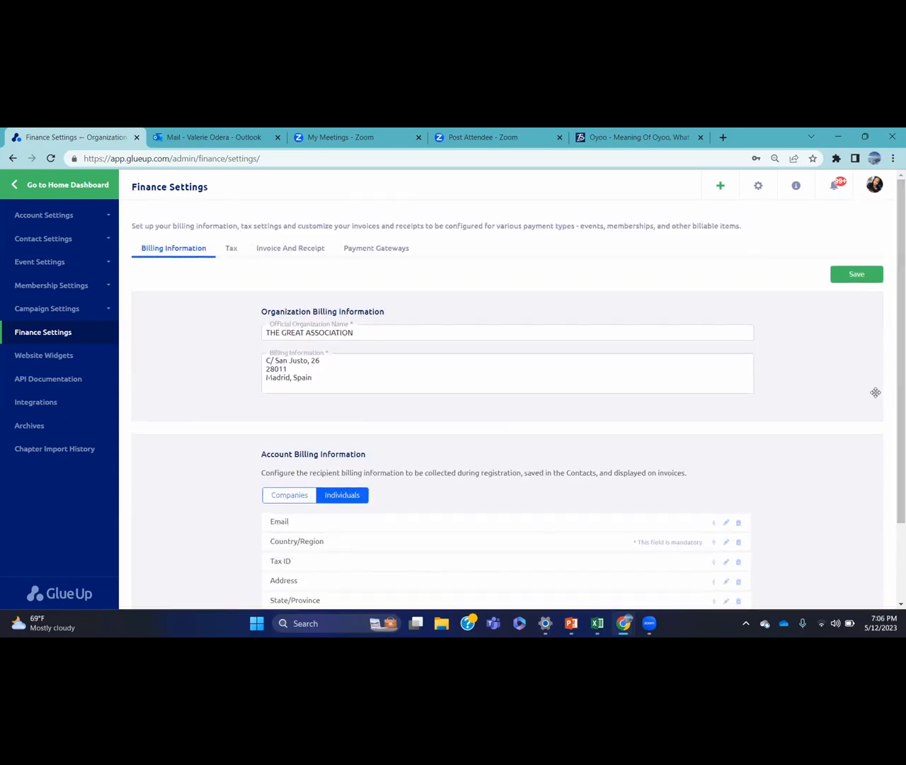
left_click(867, 273)
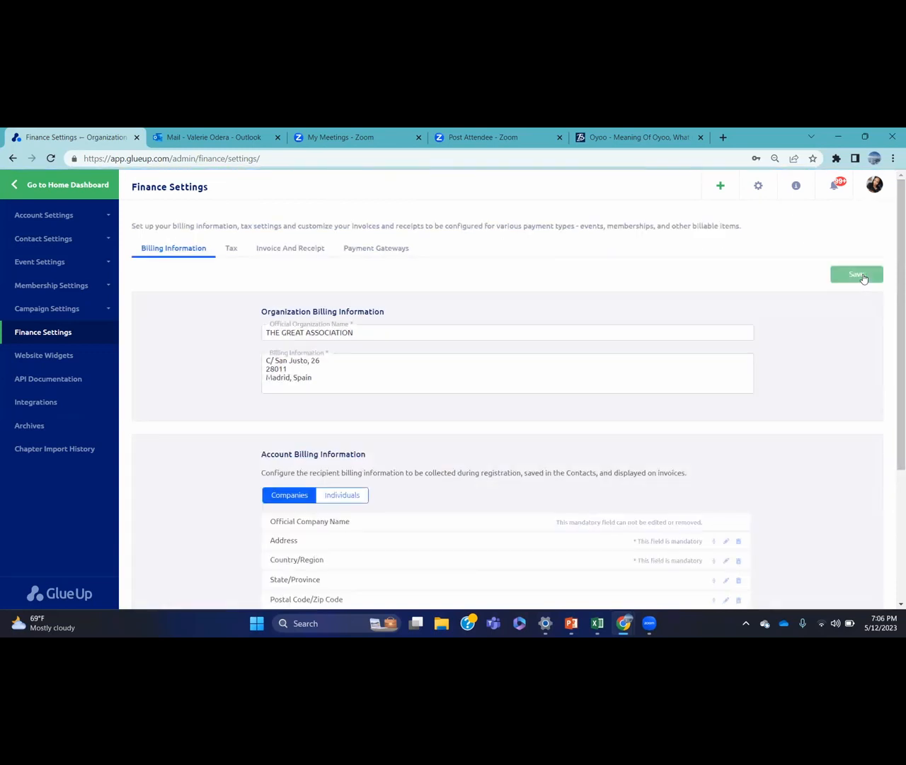
left_click(232, 253)
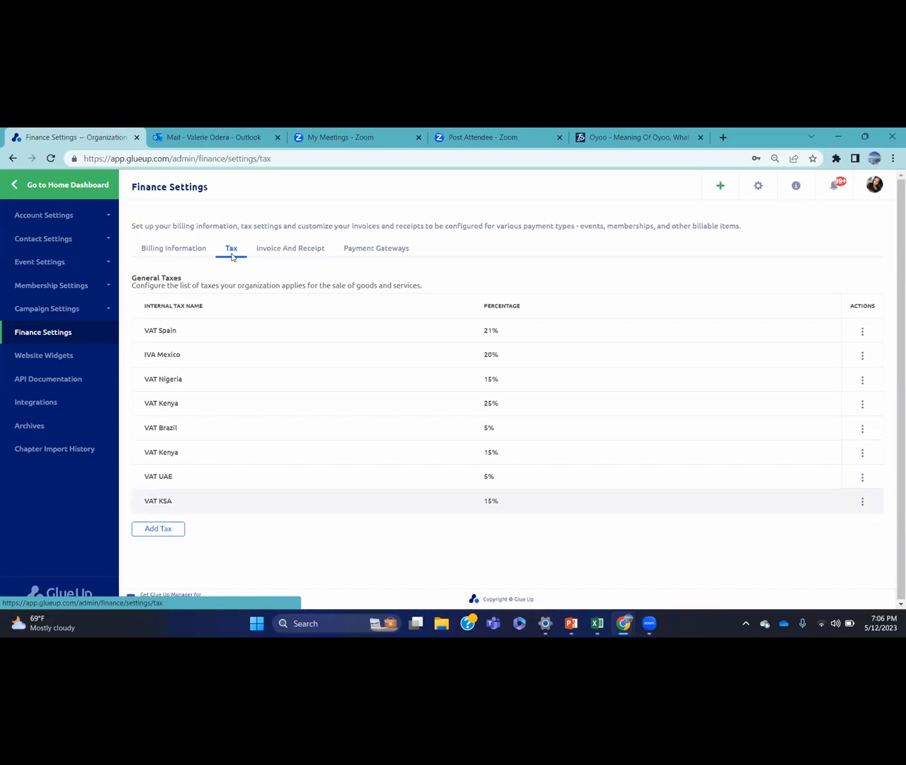
Start a new tax from the organization's tax list, opening a blank Add Tax form
left_click(160, 529)
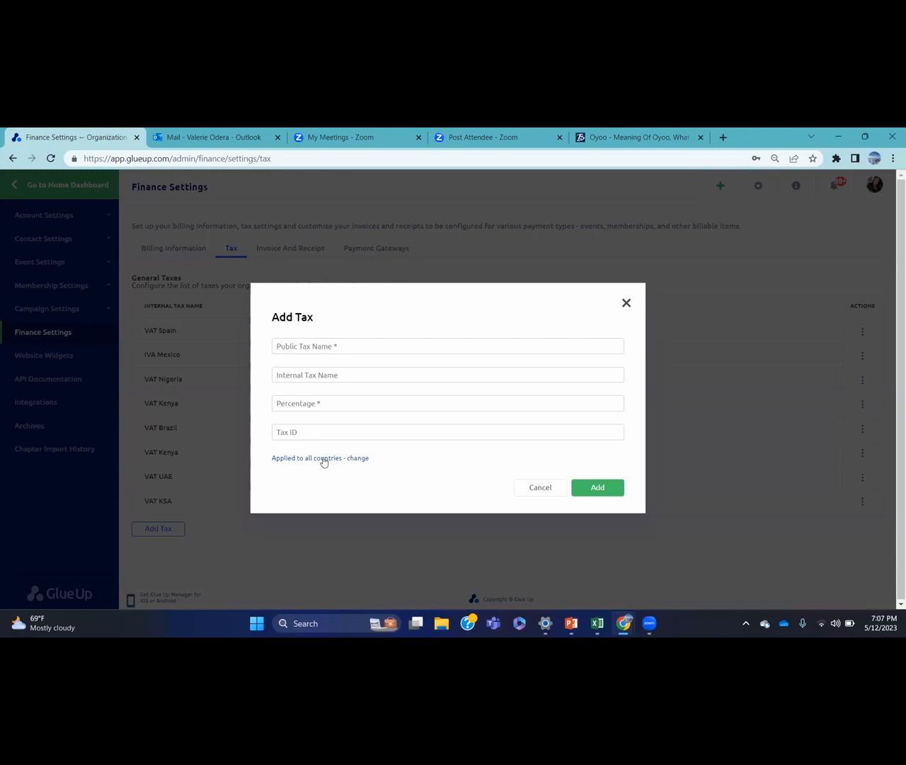
Try restricting the new tax to Kenya, then remove Kenya again
left_click(324, 459)
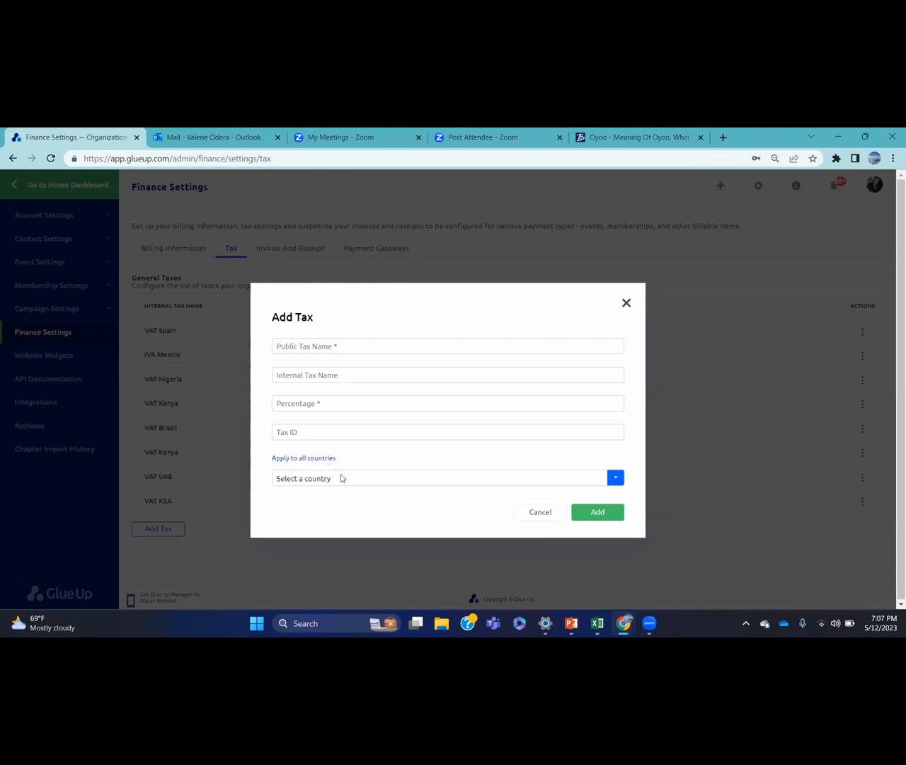
left_click(342, 479)
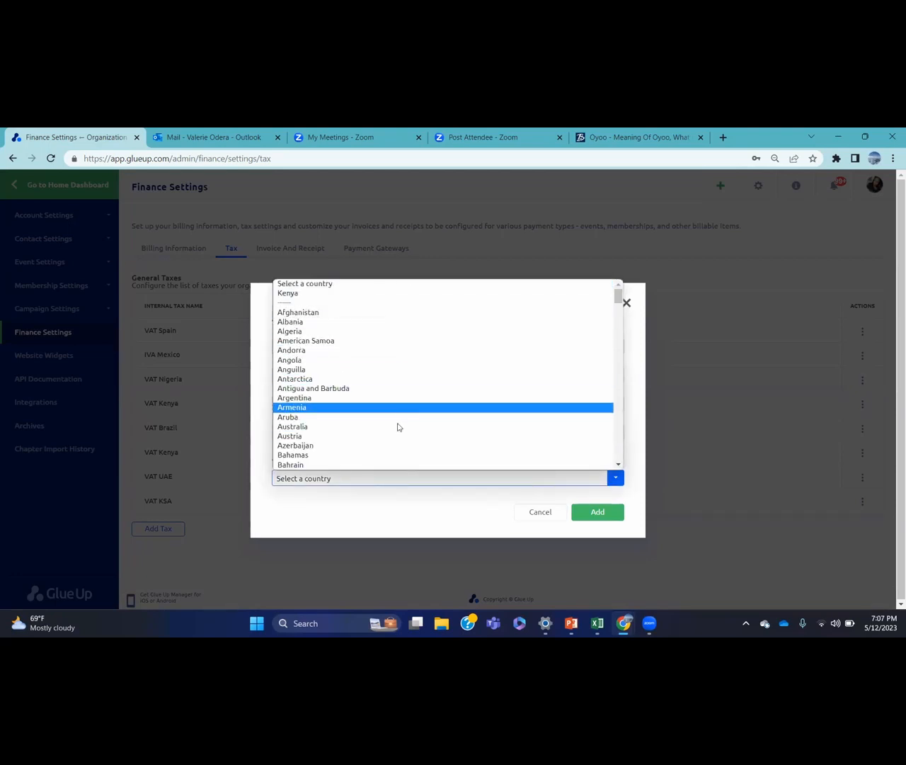
left_click(349, 293)
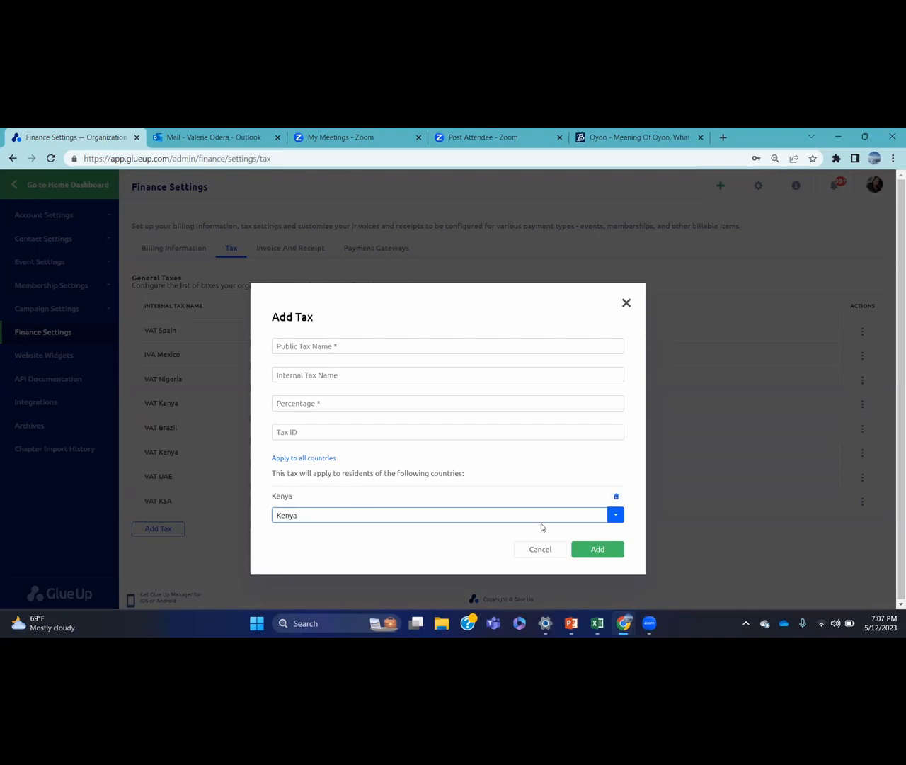
left_click(617, 499)
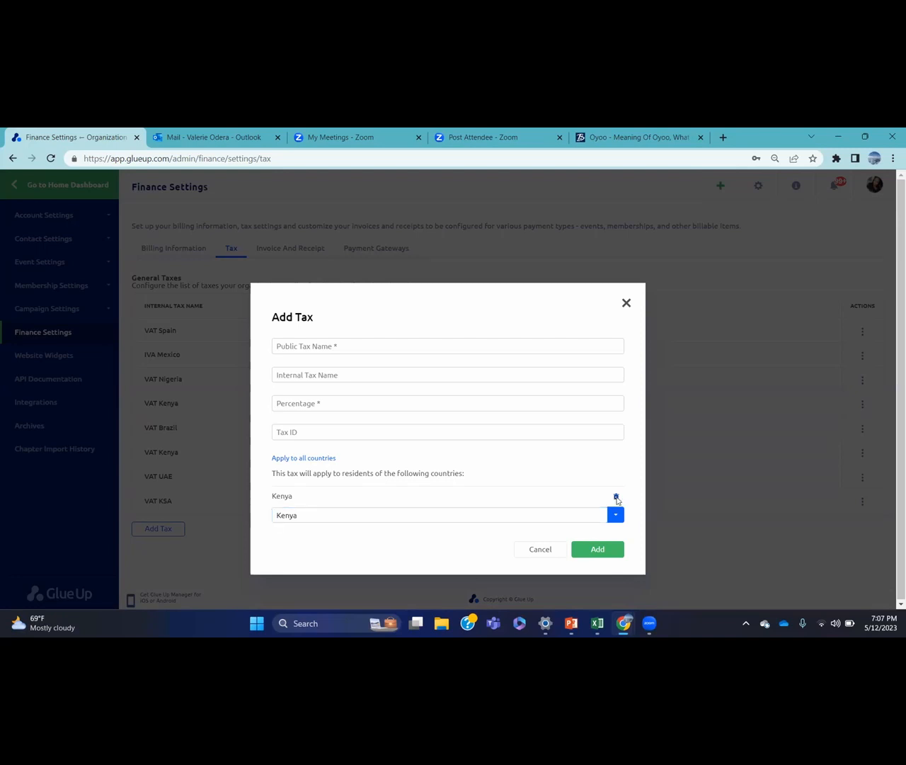
Set the tax to apply to all countries, then close the form without saving
left_click(308, 458)
left_click(597, 490)
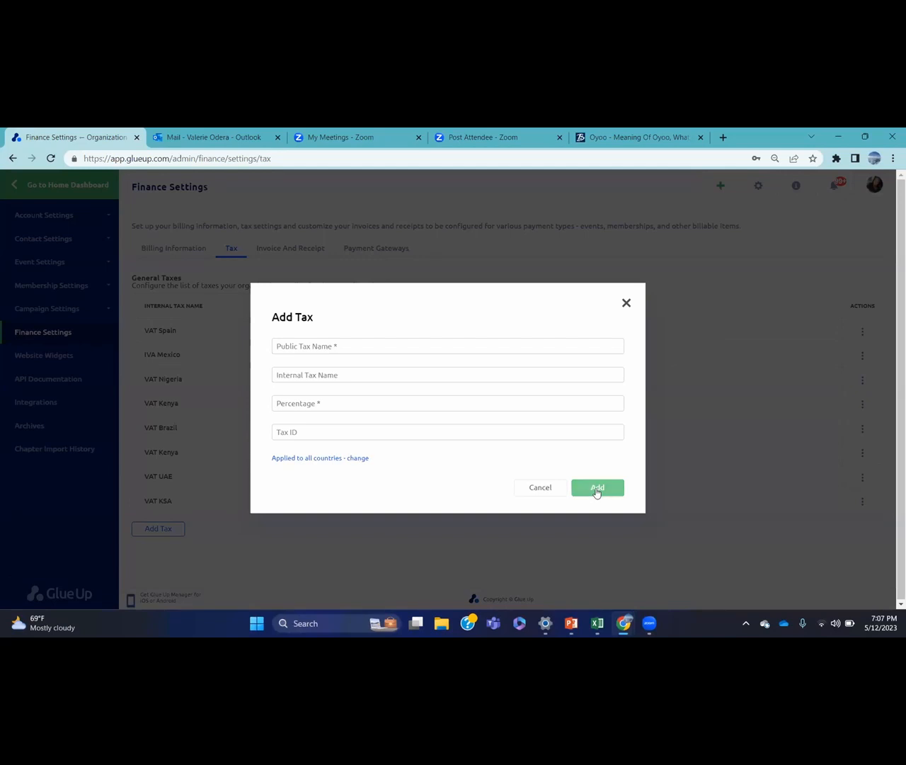
left_click(626, 304)
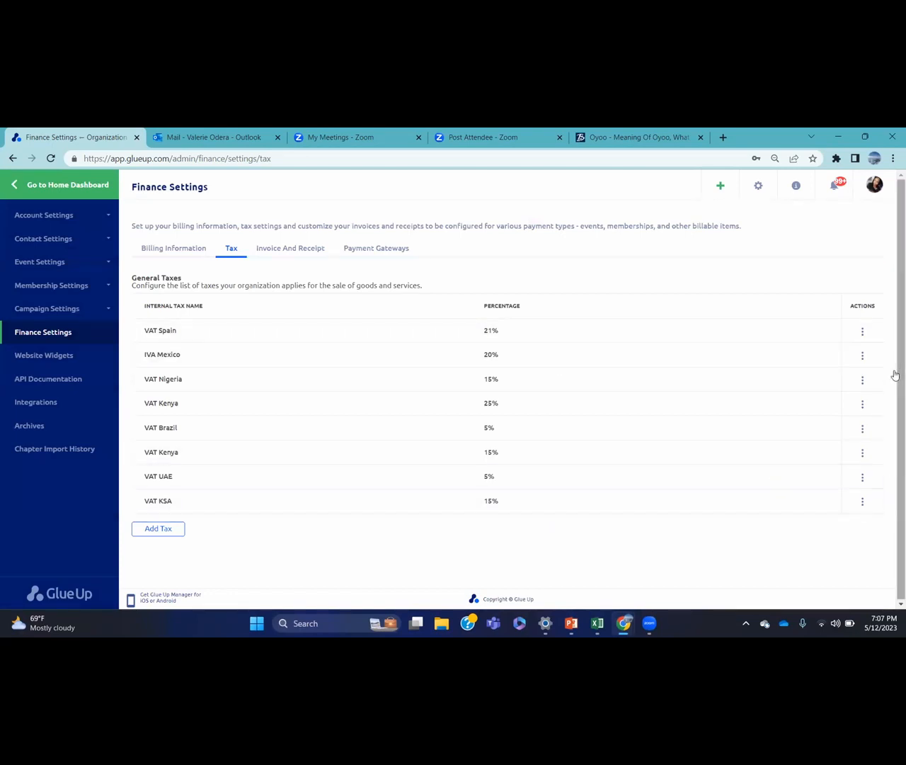
Leave the VAT Spain tax actions and open the Membership Types list under Membership Settings
left_click(863, 332)
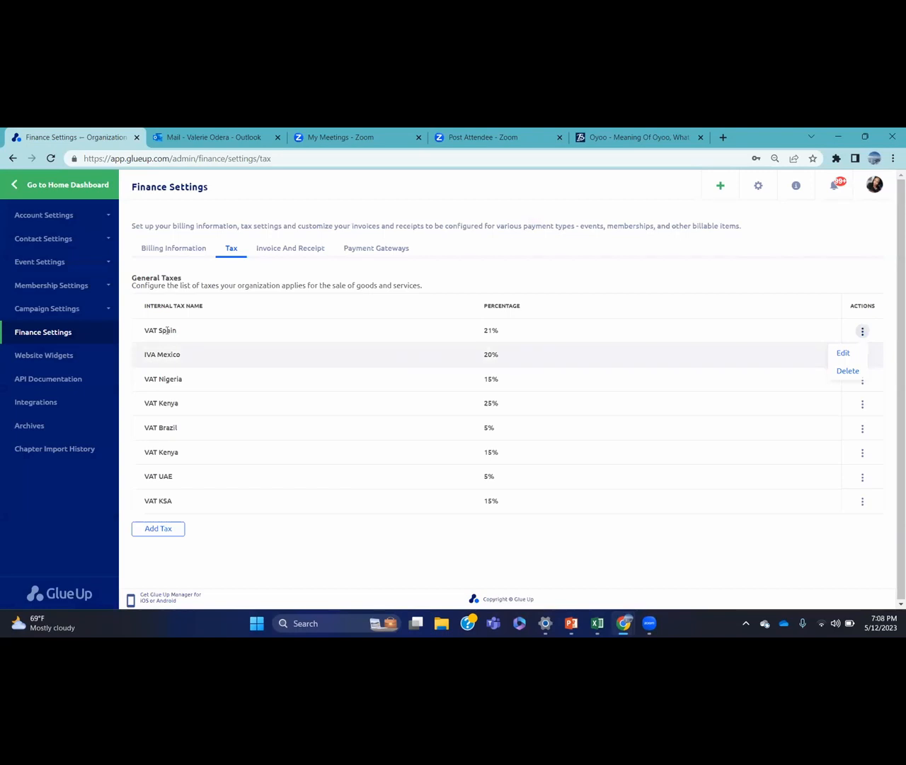
left_click(106, 285)
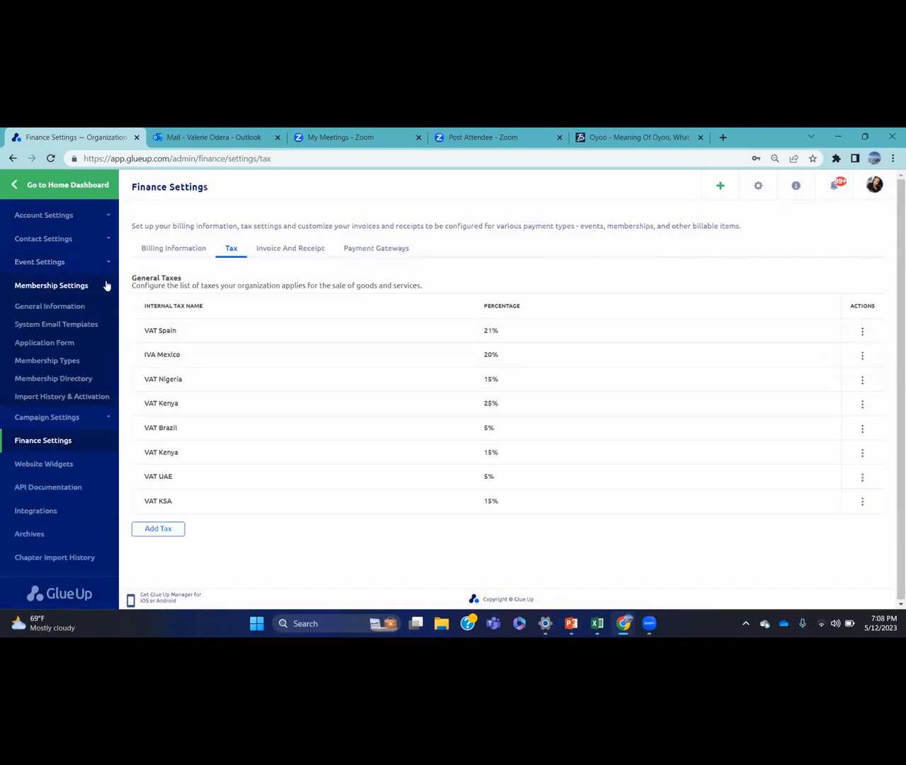
left_click(57, 361)
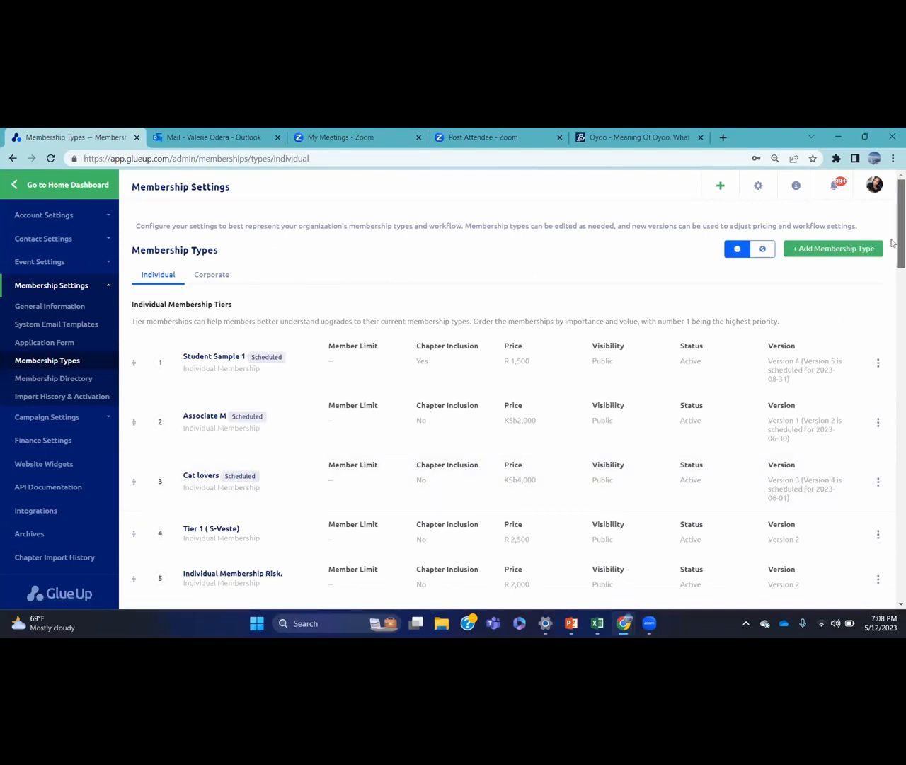
Open the Premium member tier on row 9 for editing
scroll(892, 293, "down", 3)
scroll(892, 293, "down", 2)
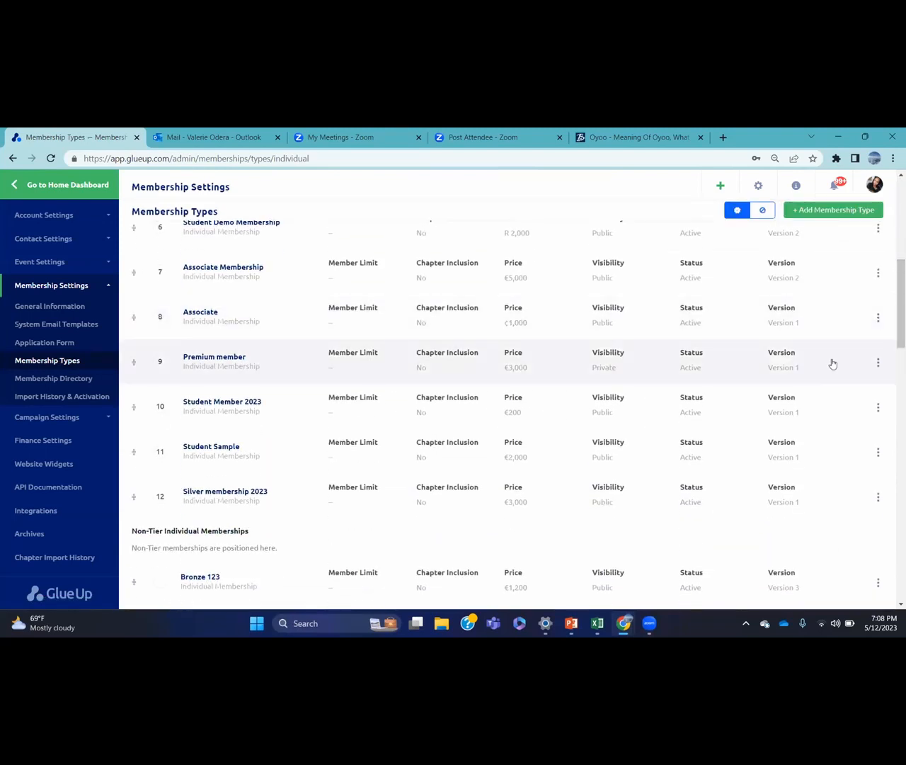
left_click(879, 362)
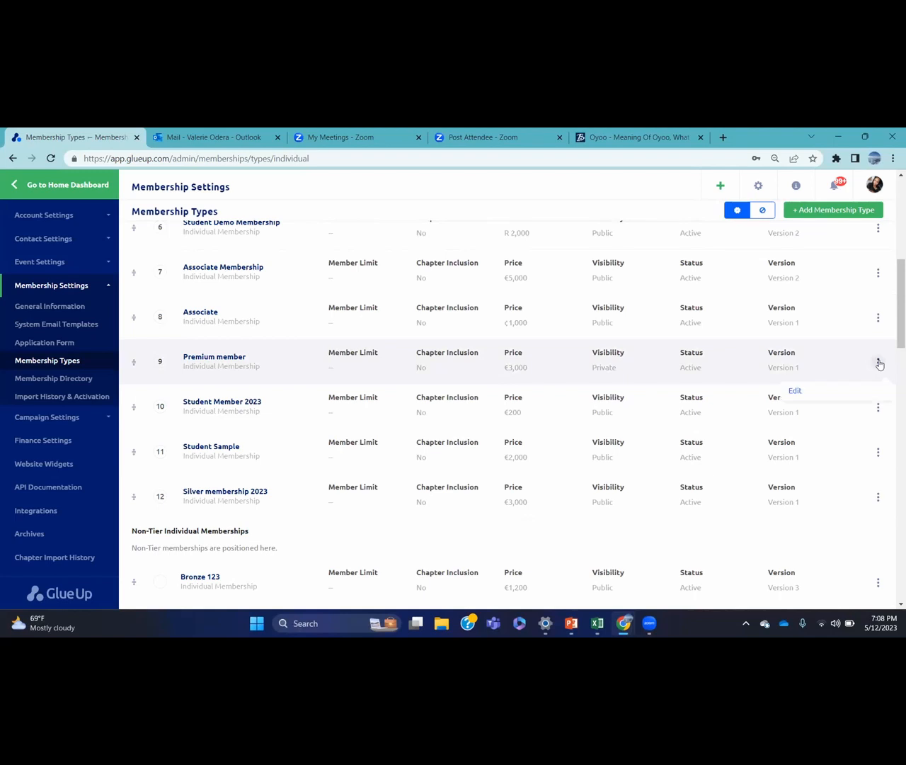
left_click(820, 391)
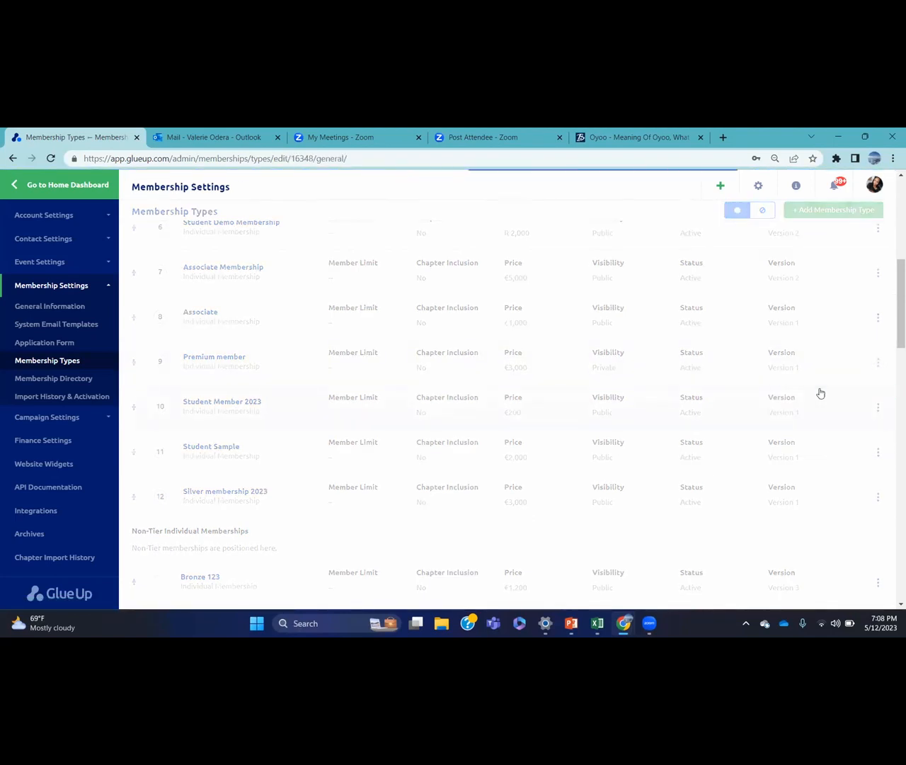
Review the Premium member price configuration: 3000 Euro with no tax selected
scroll(820, 389, "down", 8)
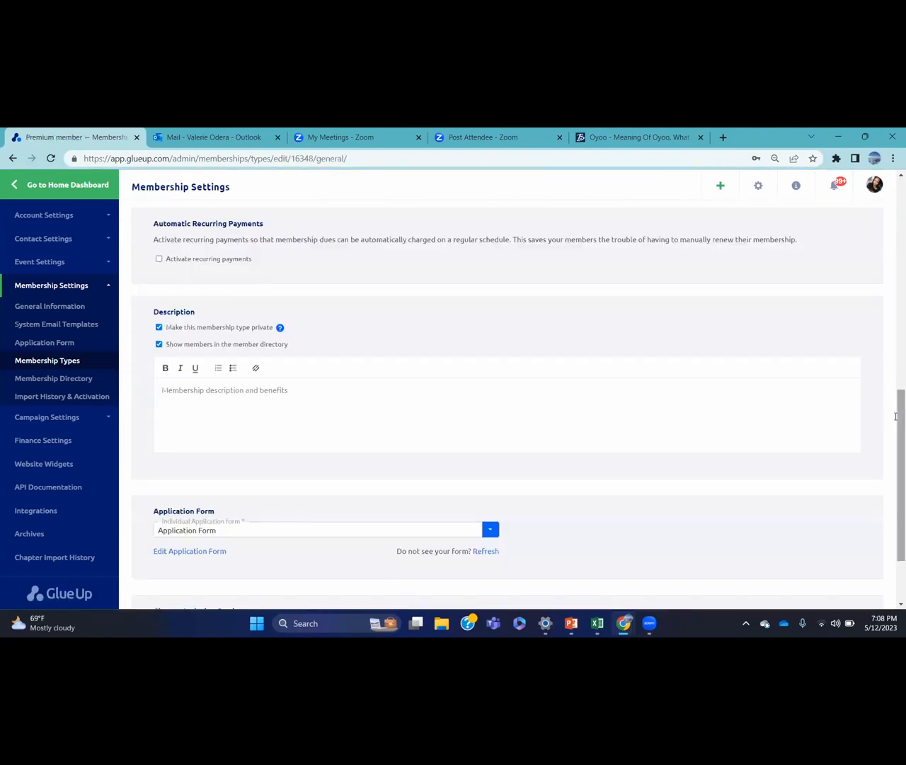
left_click_drag(896, 416, 895, 210)
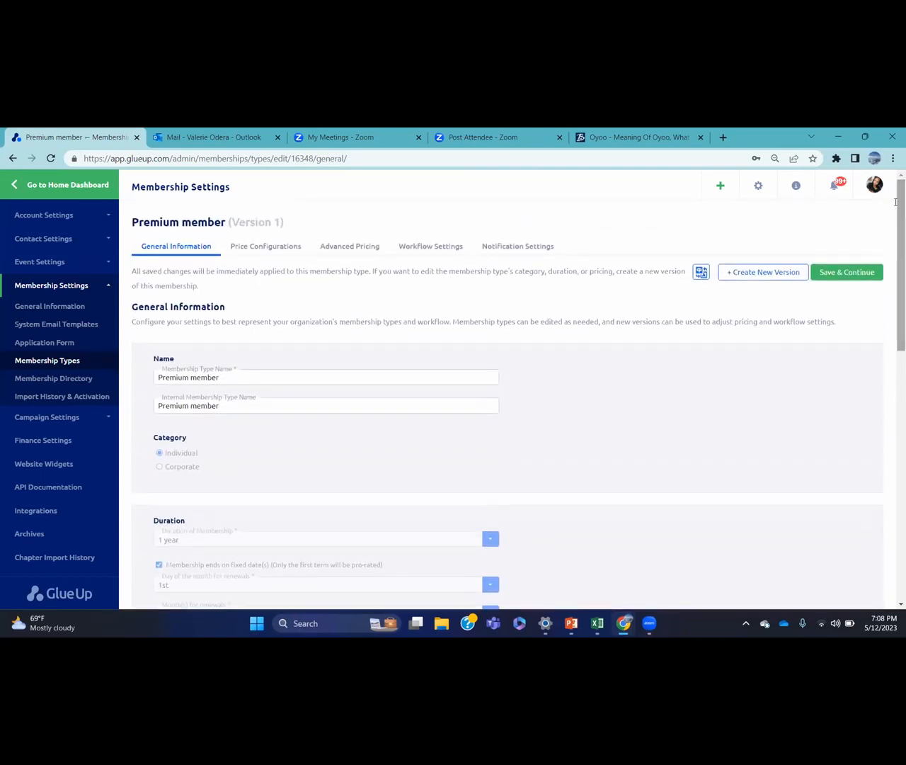
left_click(274, 245)
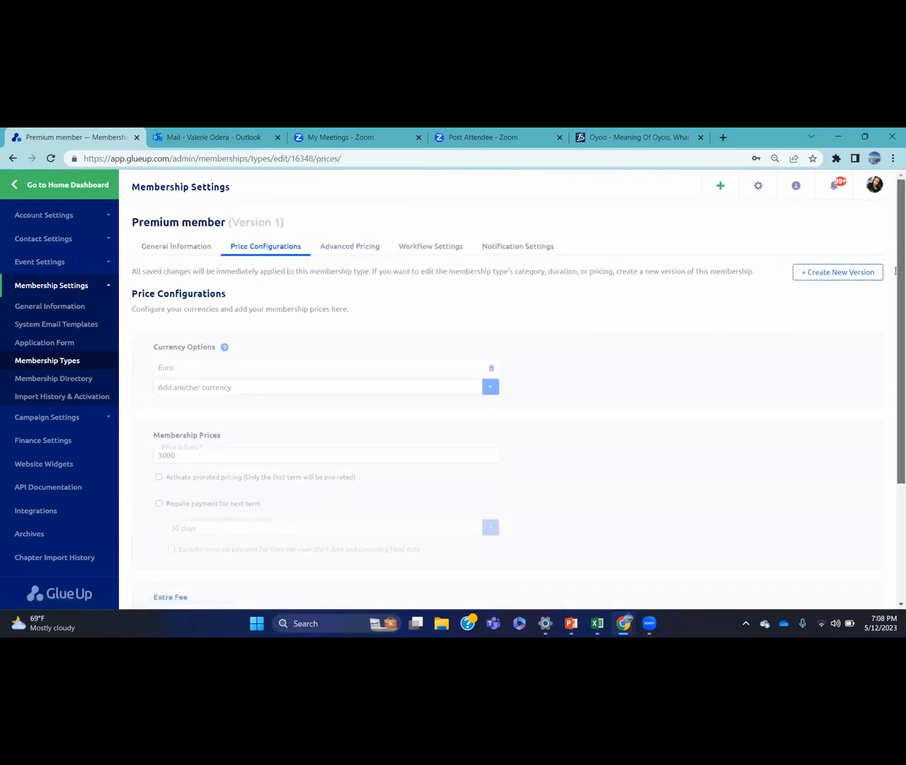
scroll(896, 270, "down", 3)
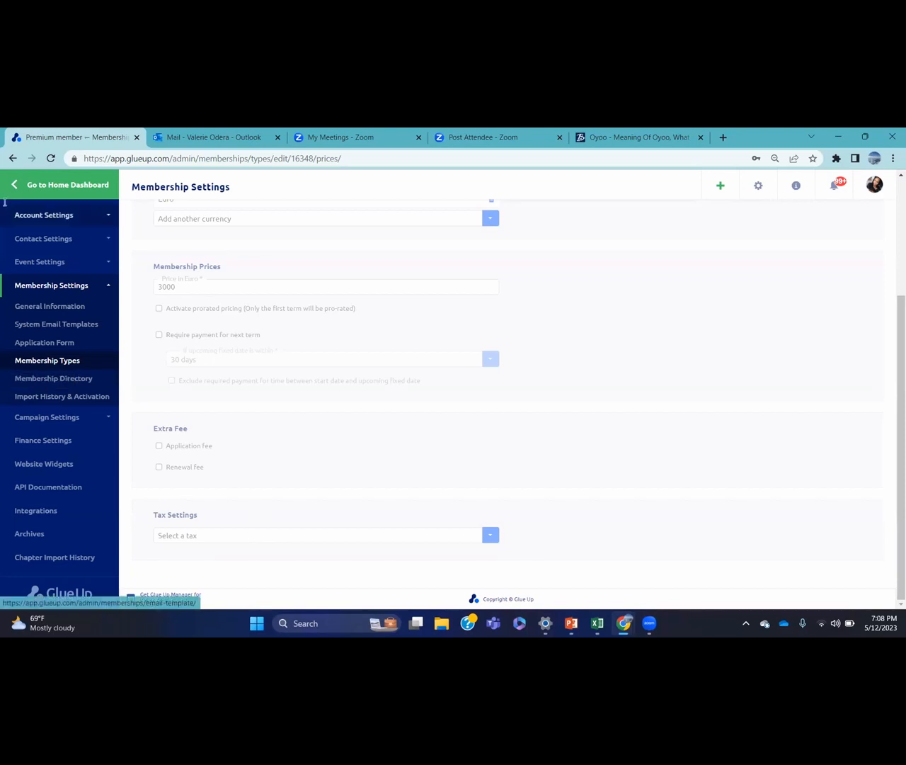
left_click(760, 184)
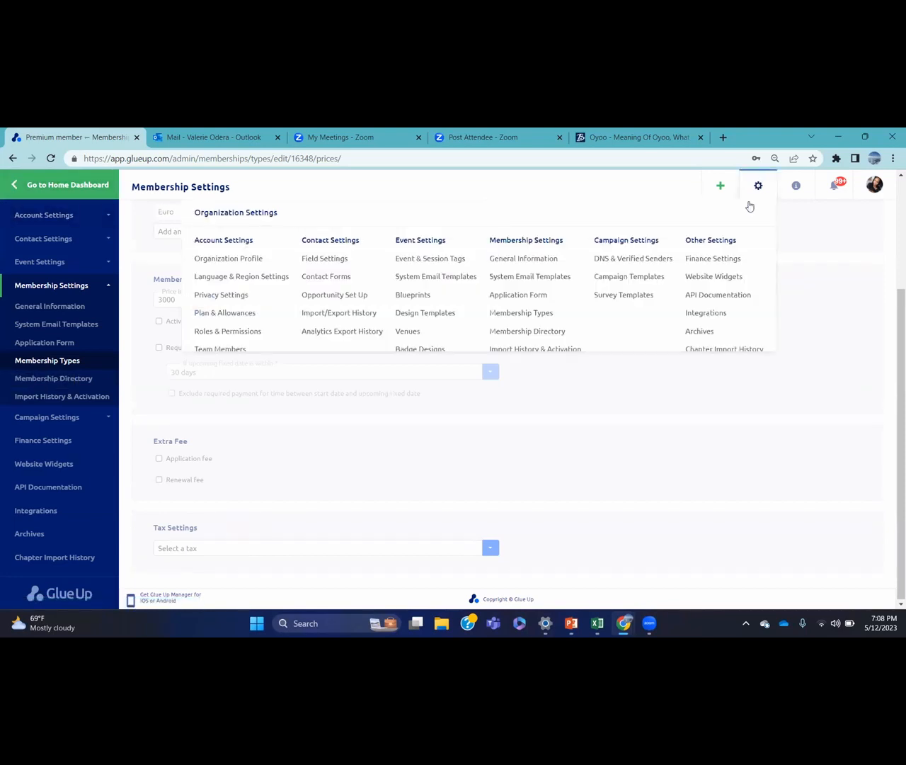
Show Finance Settings' Invoice And Receipt tab, with prefix INV and next number 003070
left_click(716, 257)
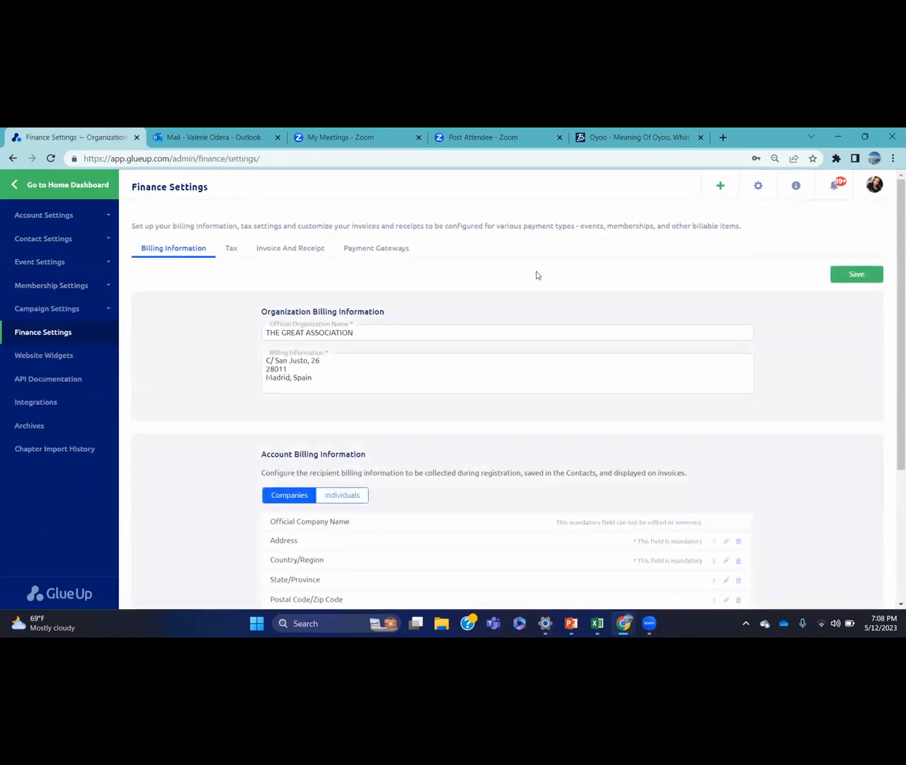
left_click(284, 253)
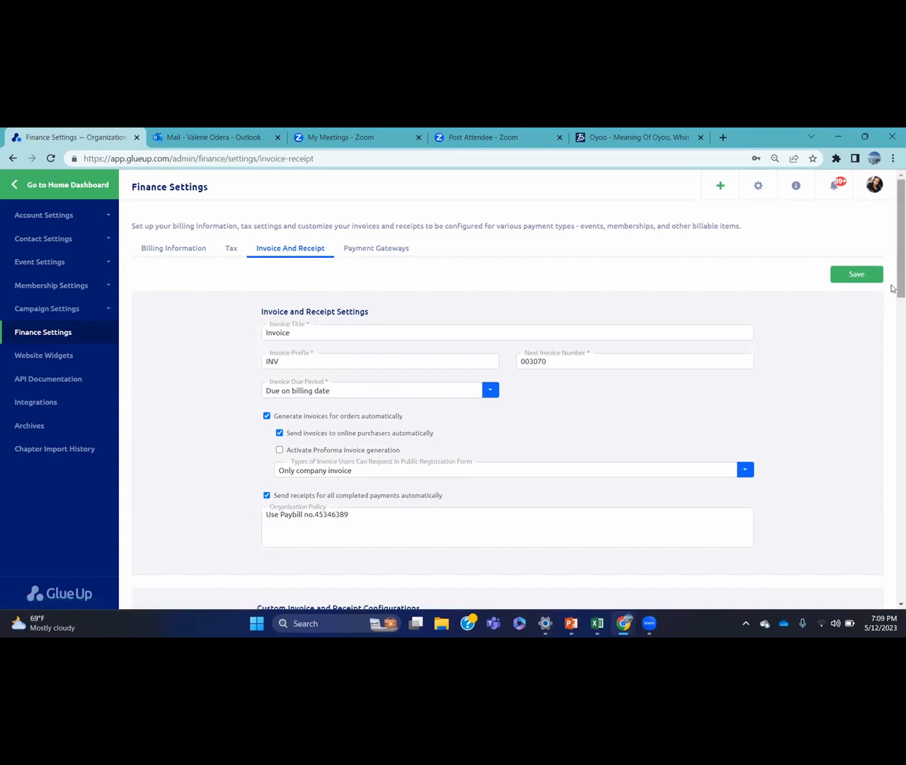
left_click_drag(893, 267, 892, 286)
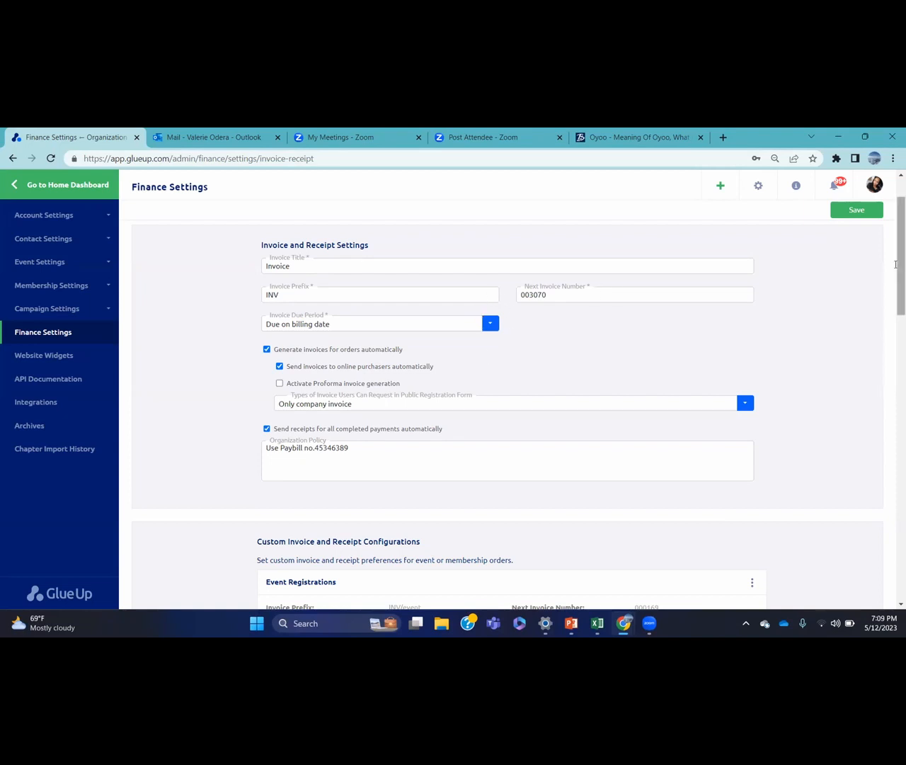
mouse_move(896, 264)
left_mouse_down()
mouse_move(896, 298)
mouse_move(896, 271)
left_mouse_up()
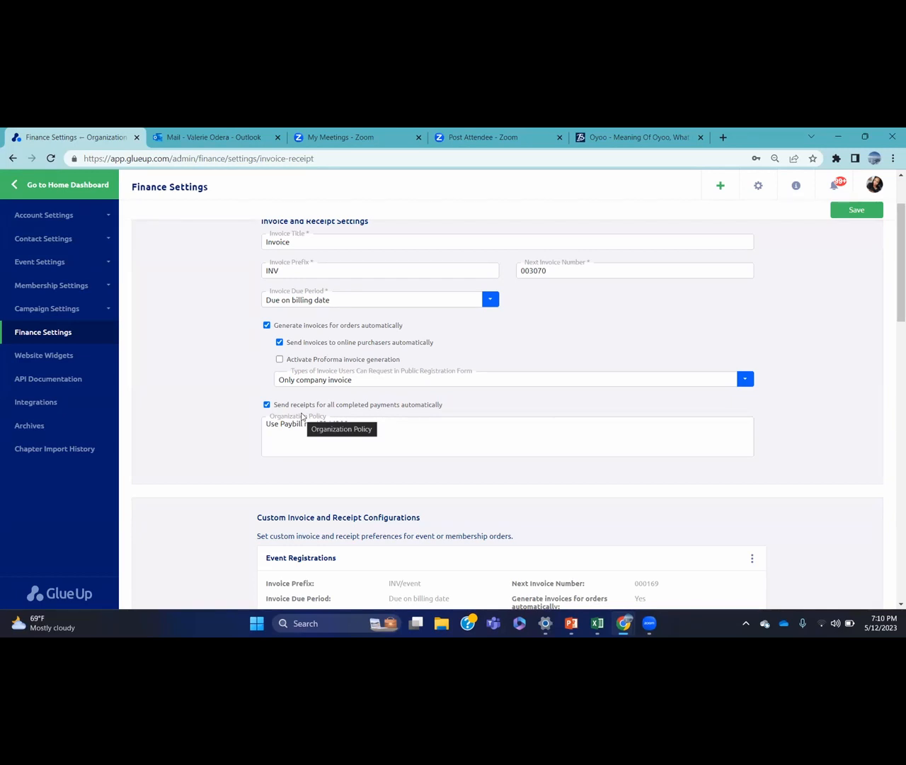
Activate proforma invoice generation, keep Only company invoice as the requestable type, and save
left_click(279, 362)
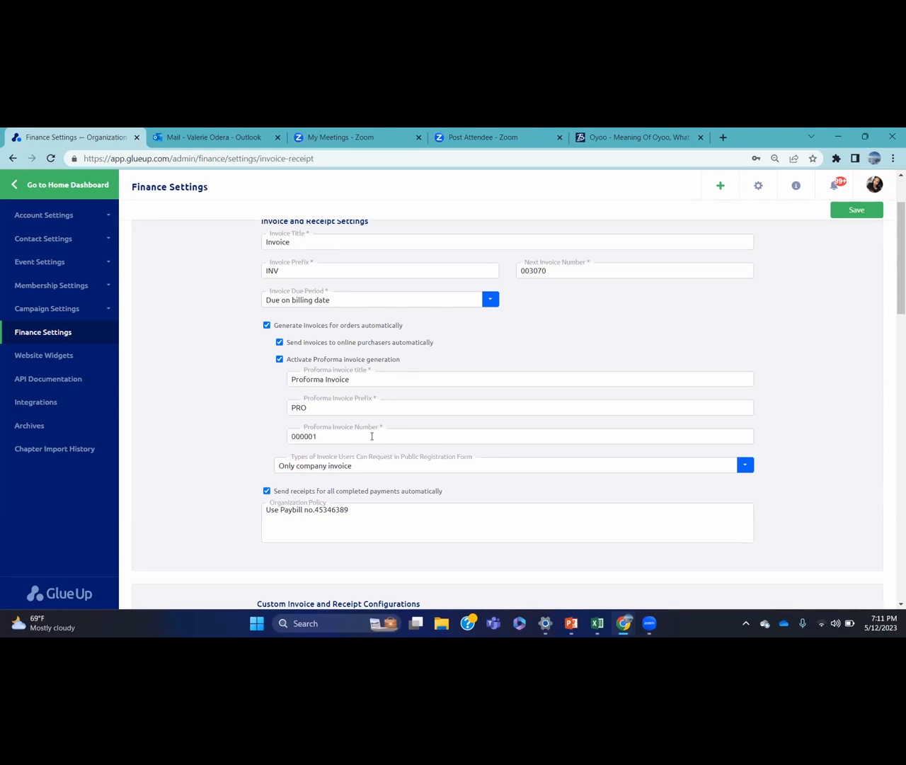
left_click(368, 466)
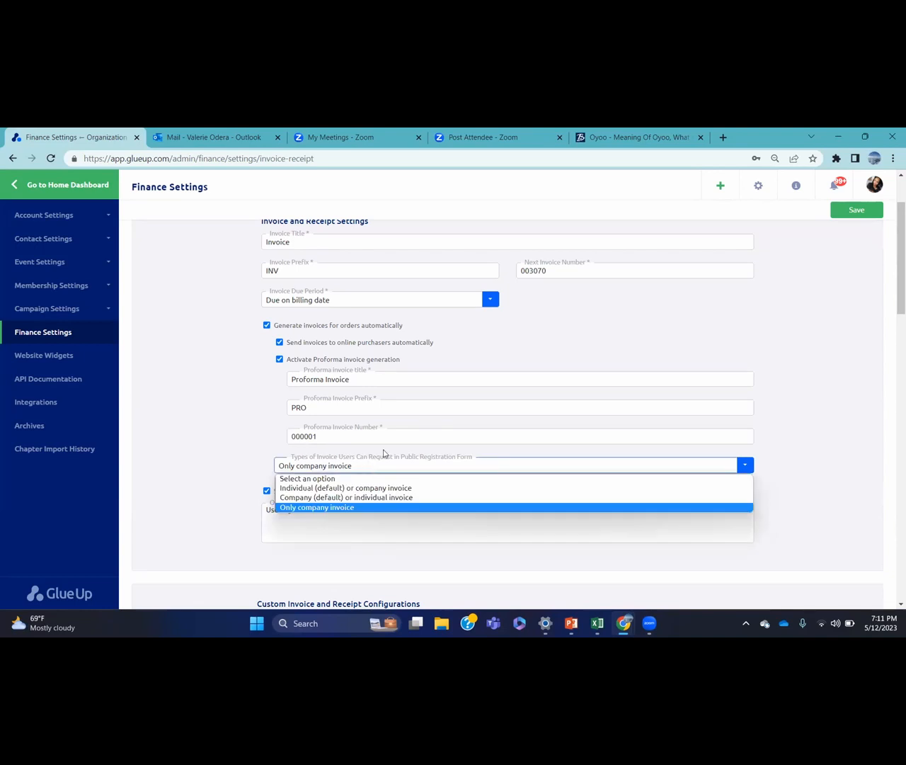
left_click(383, 453)
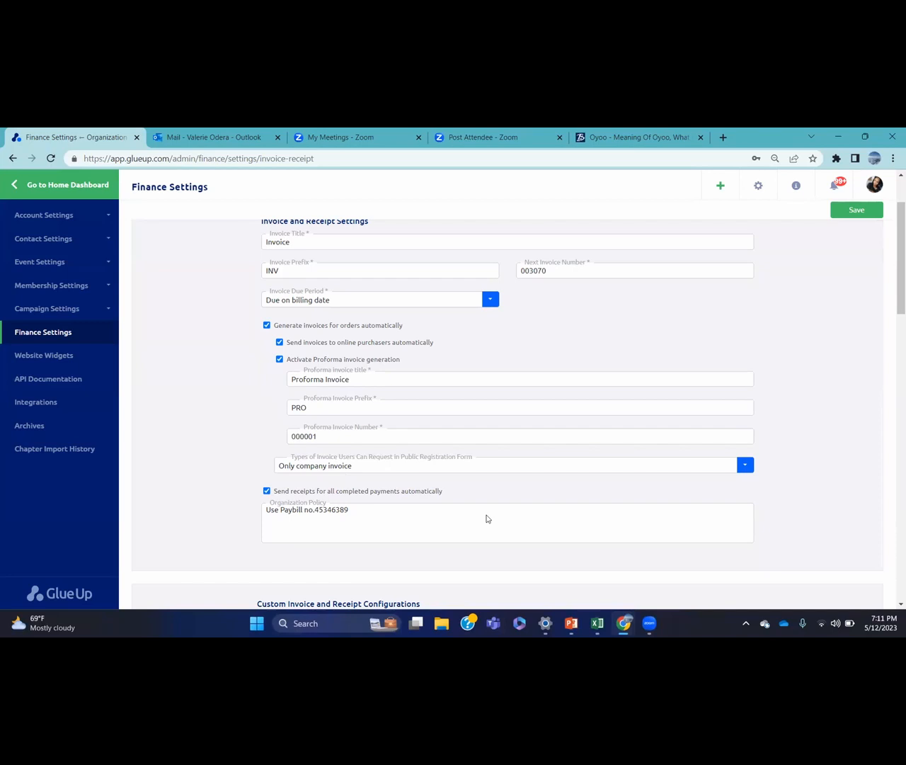
left_click(862, 213)
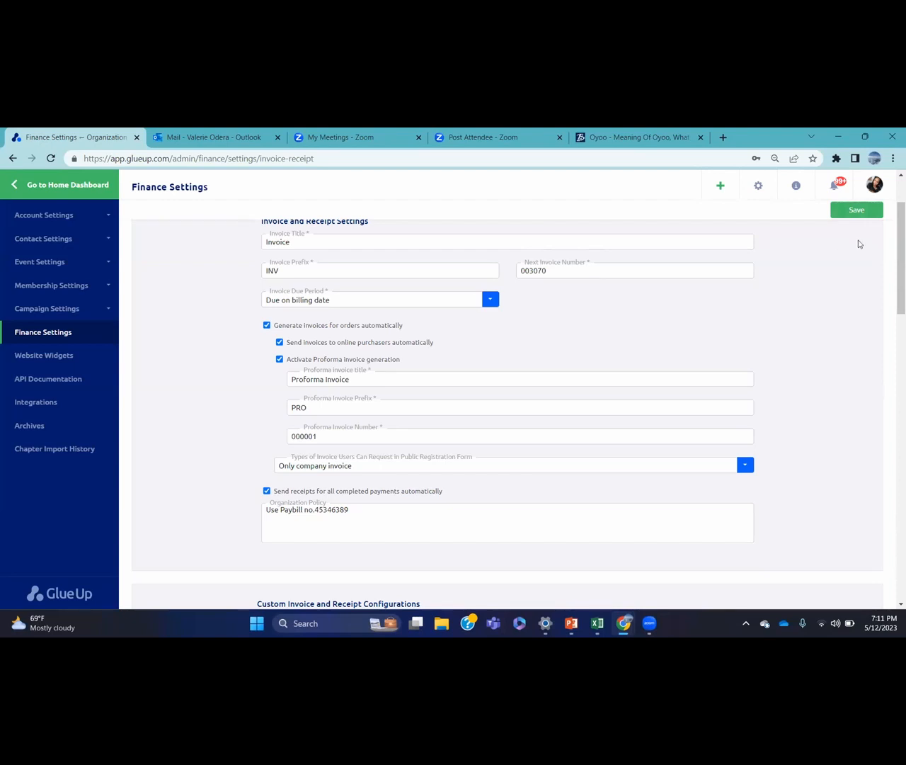
Find the Event Registrations card under Custom Invoice and Receipt Configurations and reveal its options
left_click_drag(893, 212, 893, 302)
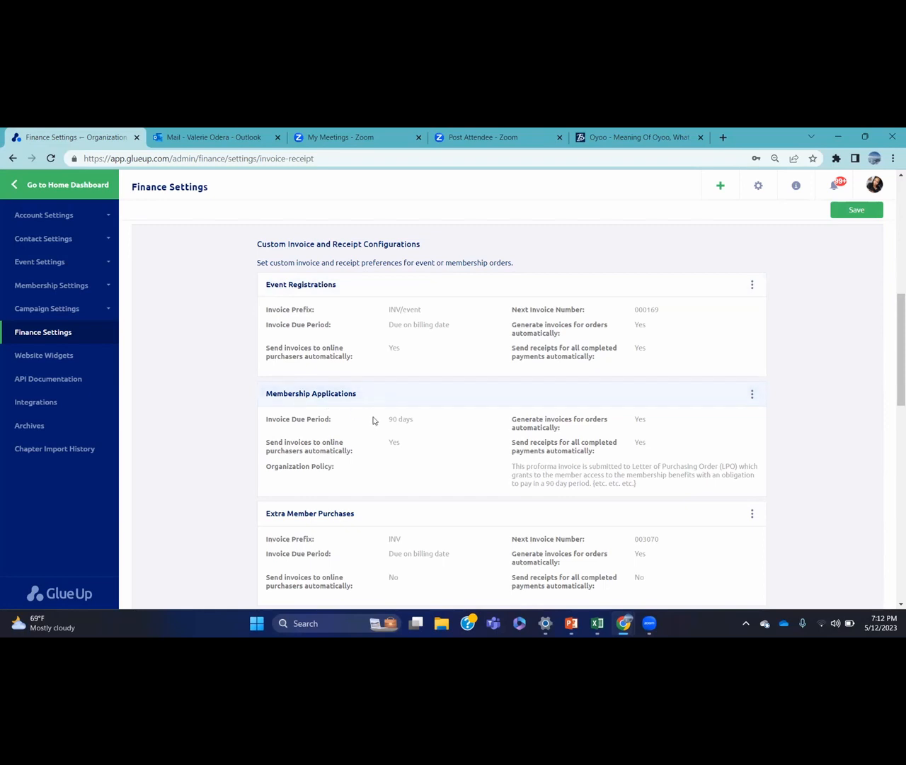
scroll(373, 419, "down", 2)
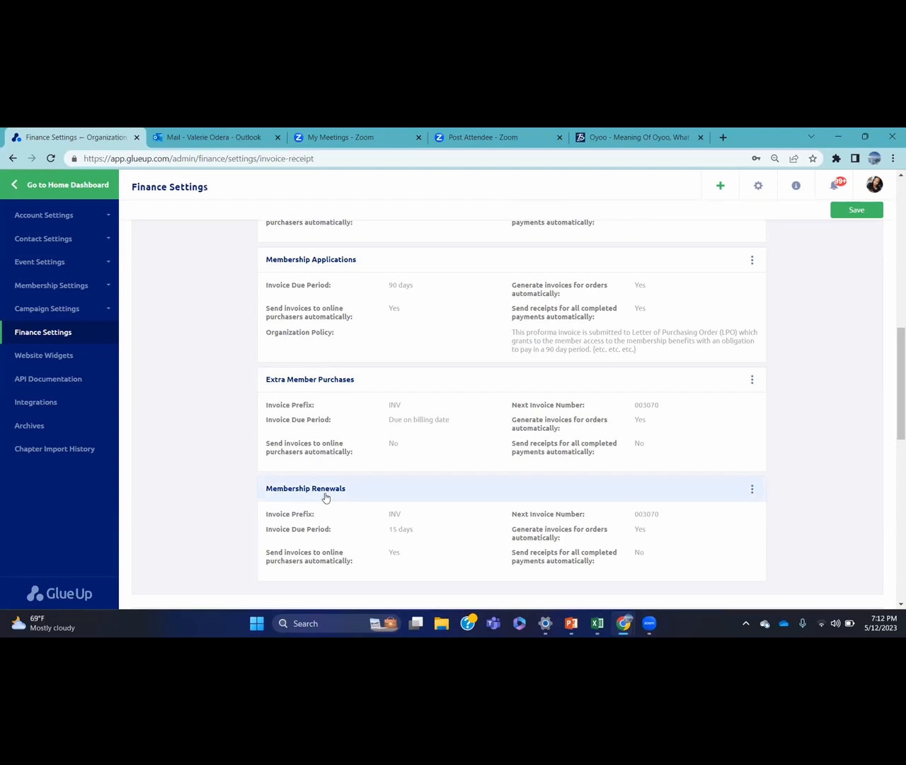
scroll(324, 496, "up", 2)
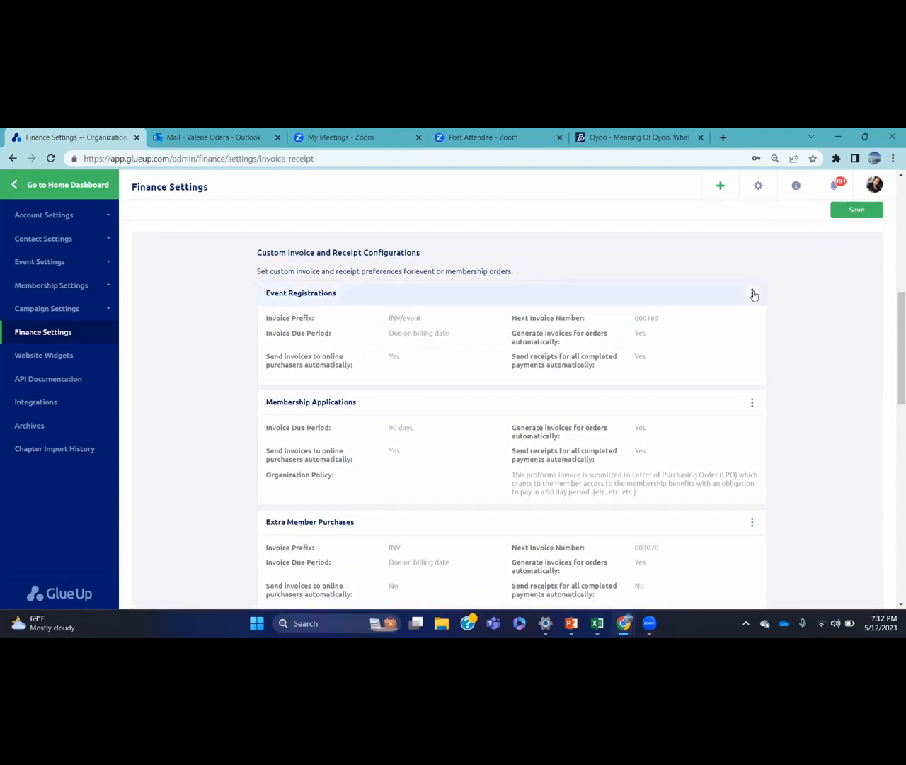
left_click(753, 293)
Edit the Event Registrations invoice configuration, keeping Due on billing date as the due period
left_click(740, 318)
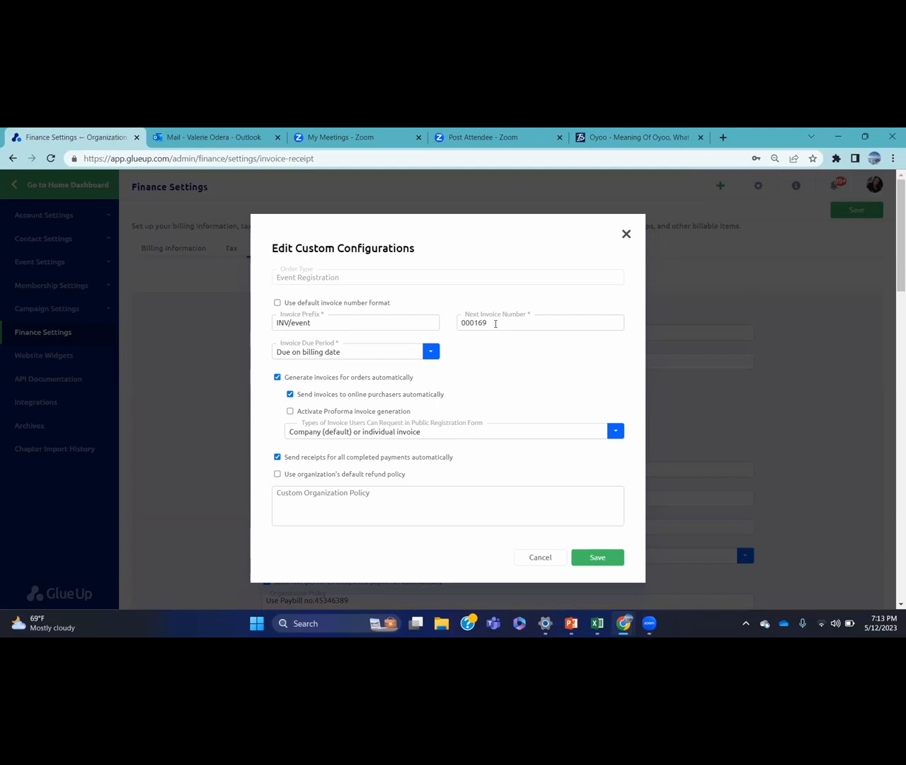
left_click(345, 354)
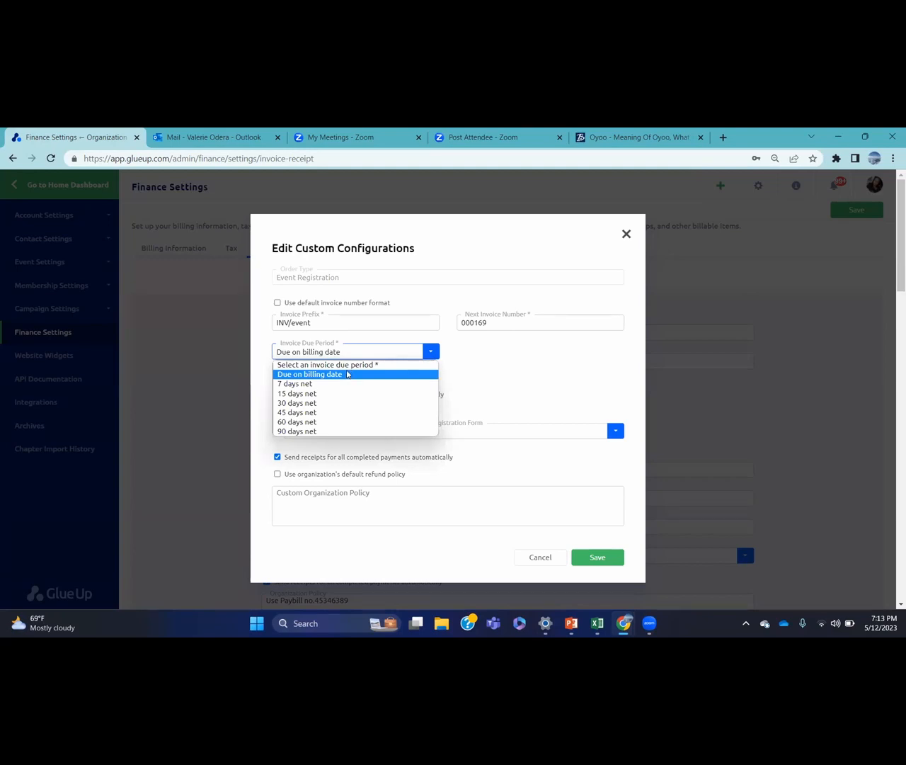
left_click(348, 374)
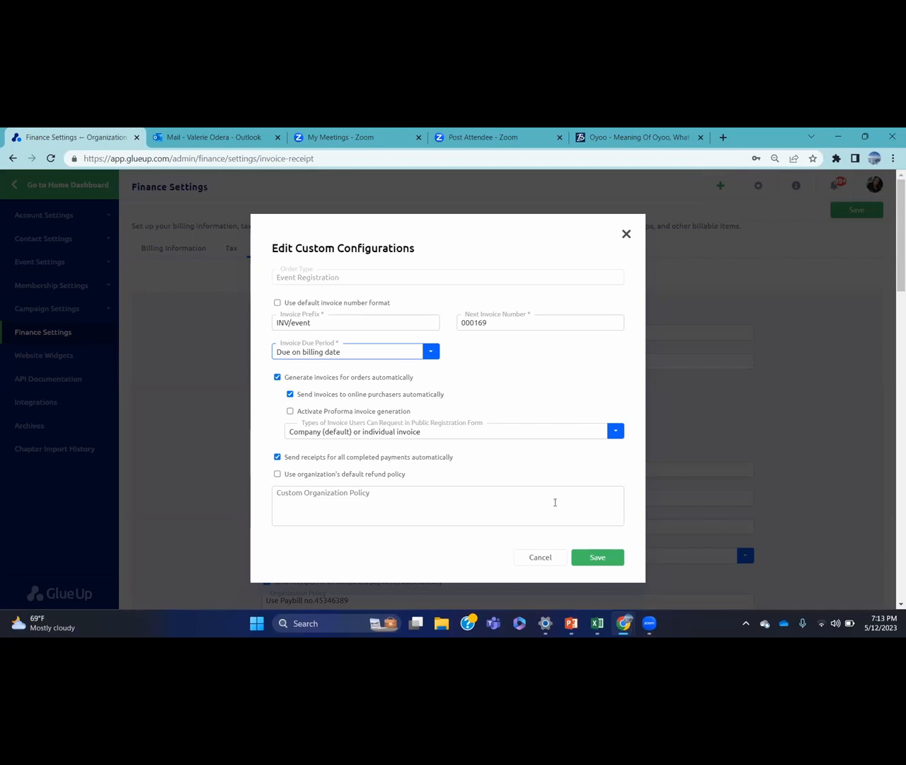
Close Event Registration unsaved and check the Membership Applications due-period choices
left_click(625, 234)
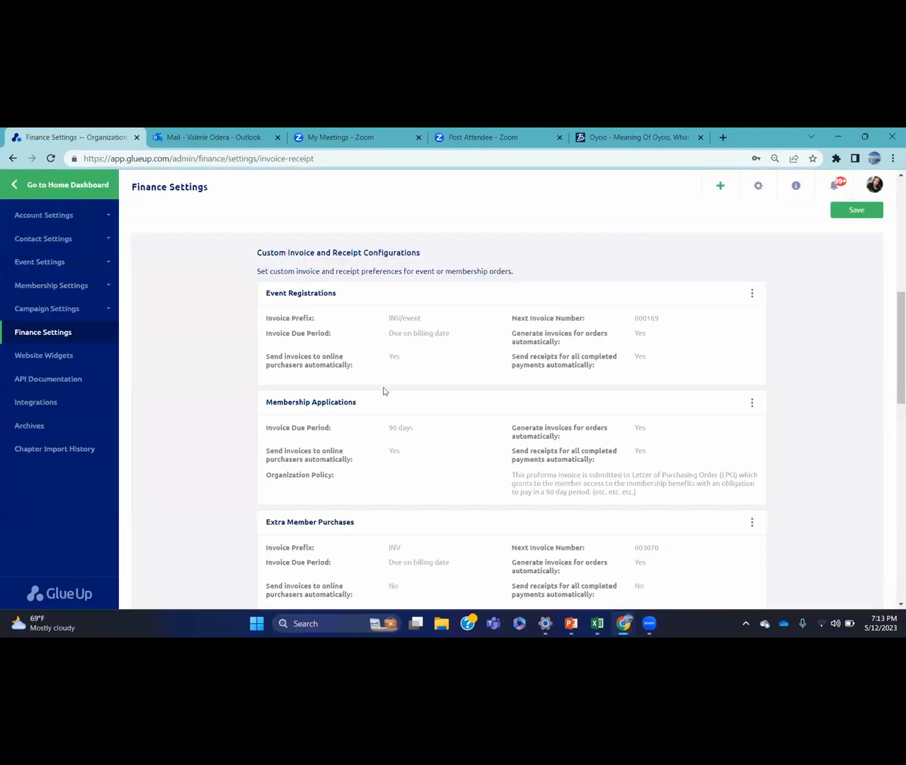
left_click(753, 401)
left_click(746, 427)
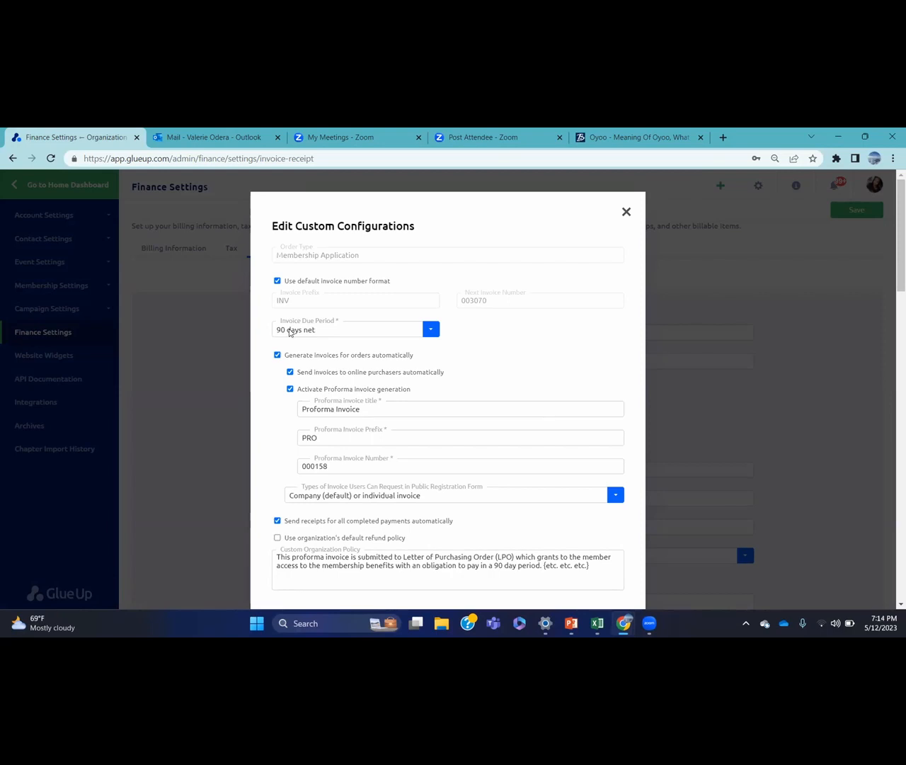
left_click(429, 330)
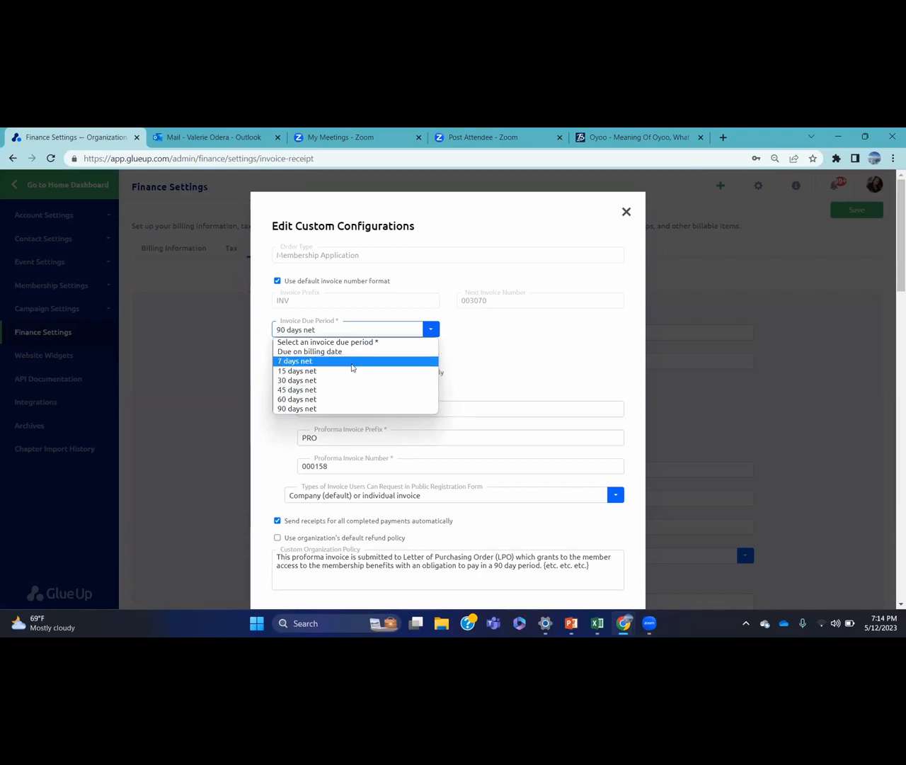
Toggle automatic invoice generation off and back on, then close the Membership Applications dialog
left_click(471, 356)
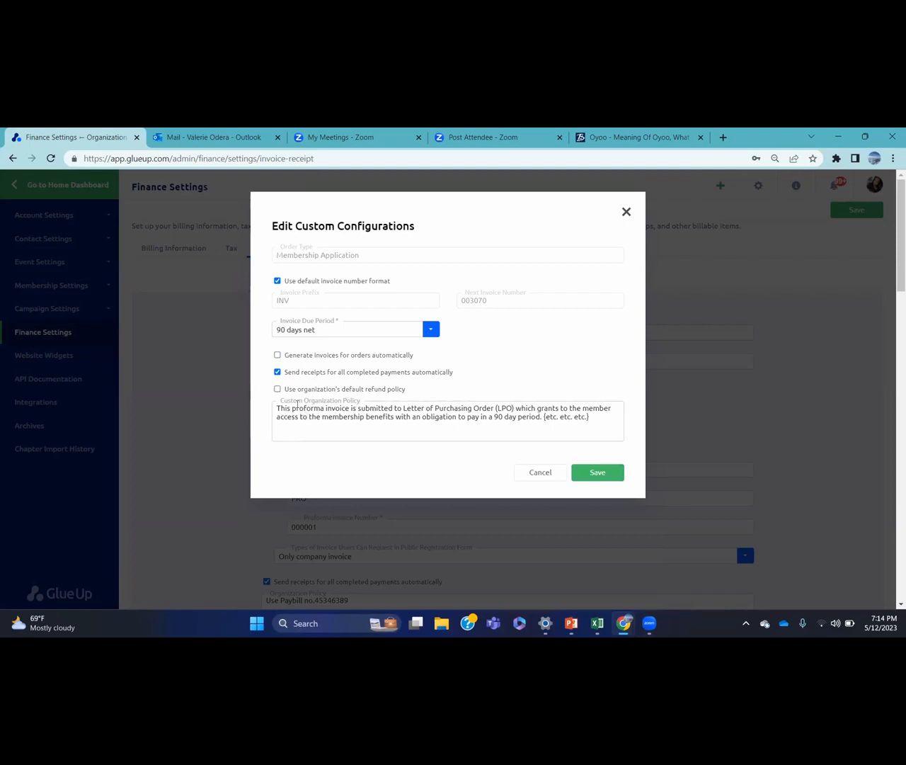
left_click(277, 355)
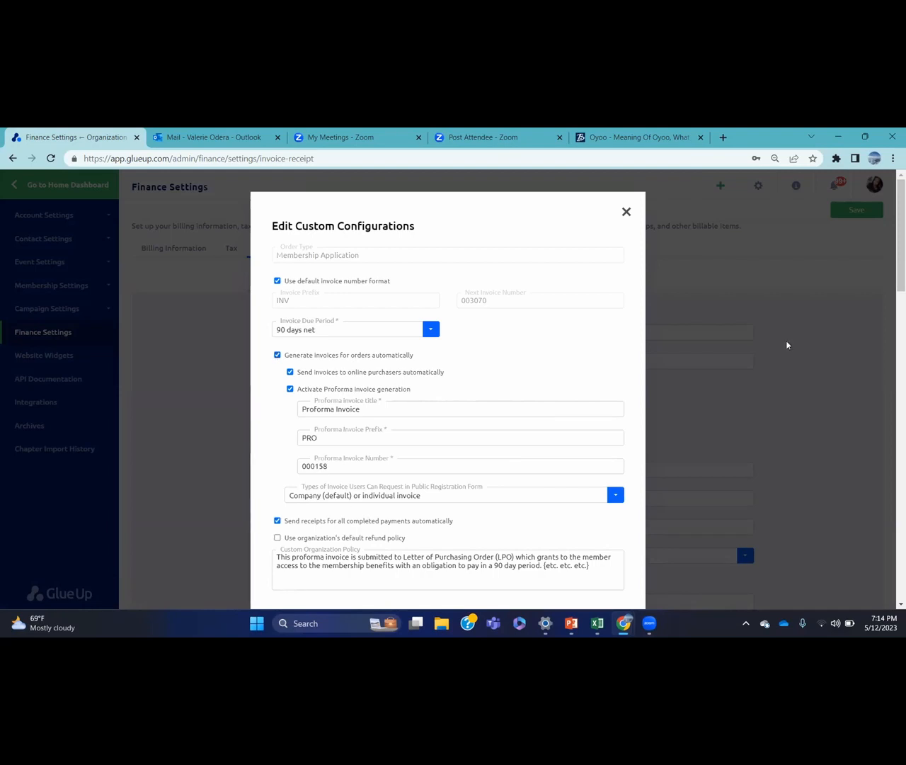
left_click(637, 216)
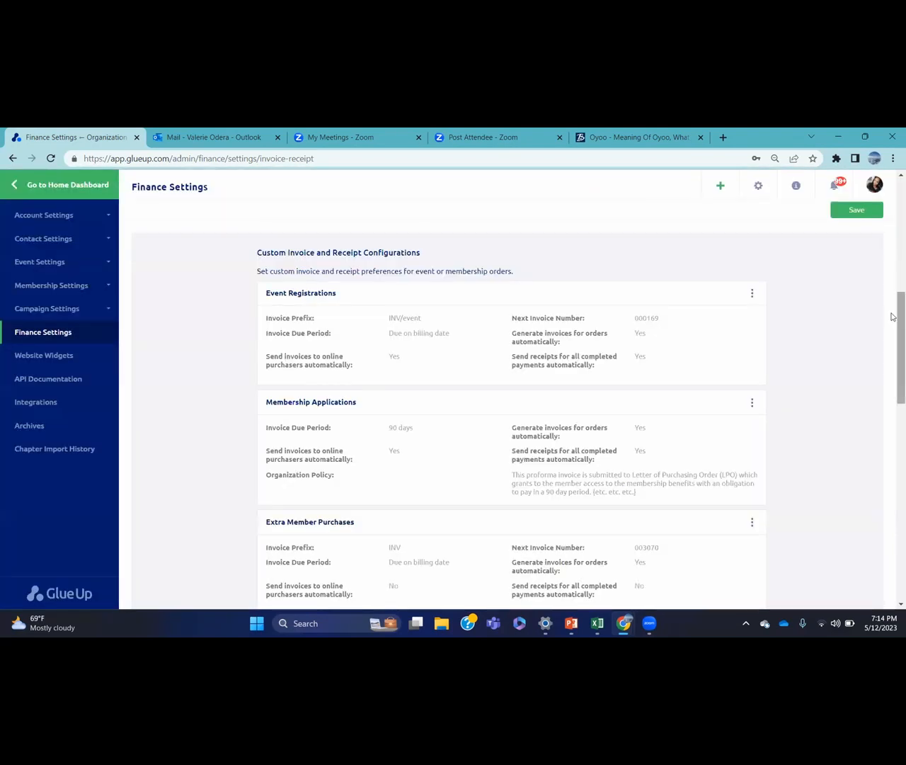
left_click_drag(892, 317, 892, 389)
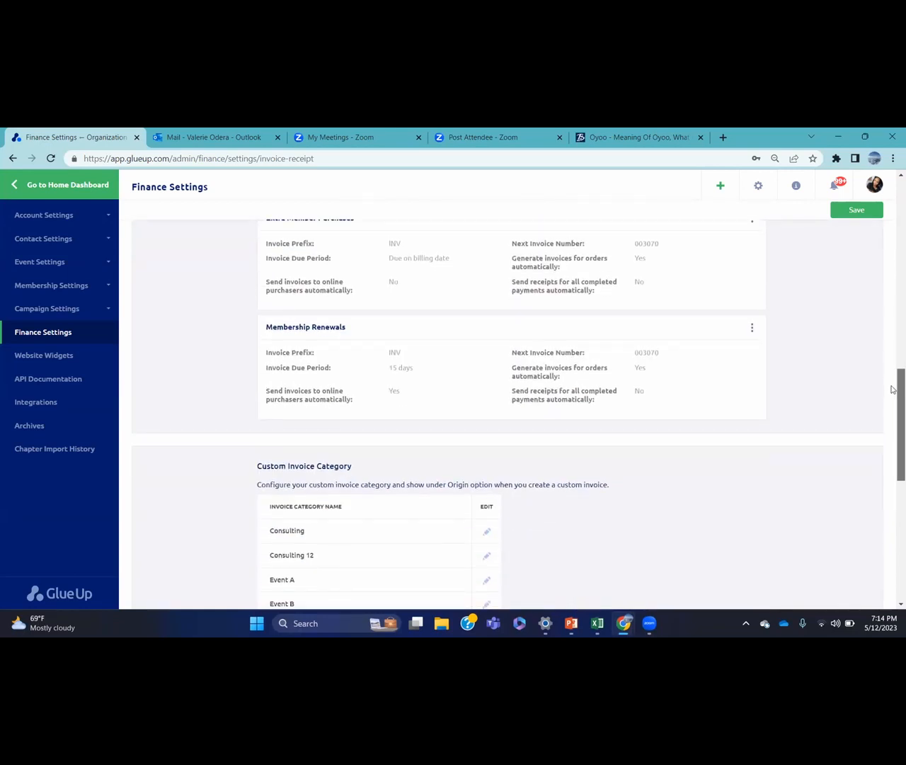
left_click_drag(892, 389, 892, 445)
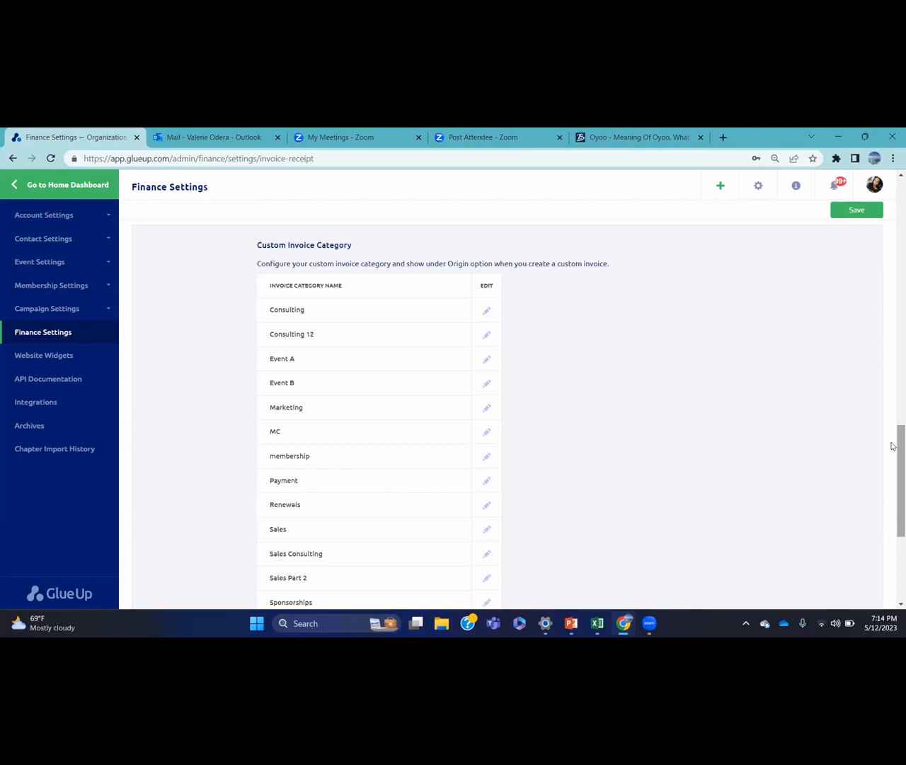
left_click_drag(892, 446, 892, 341)
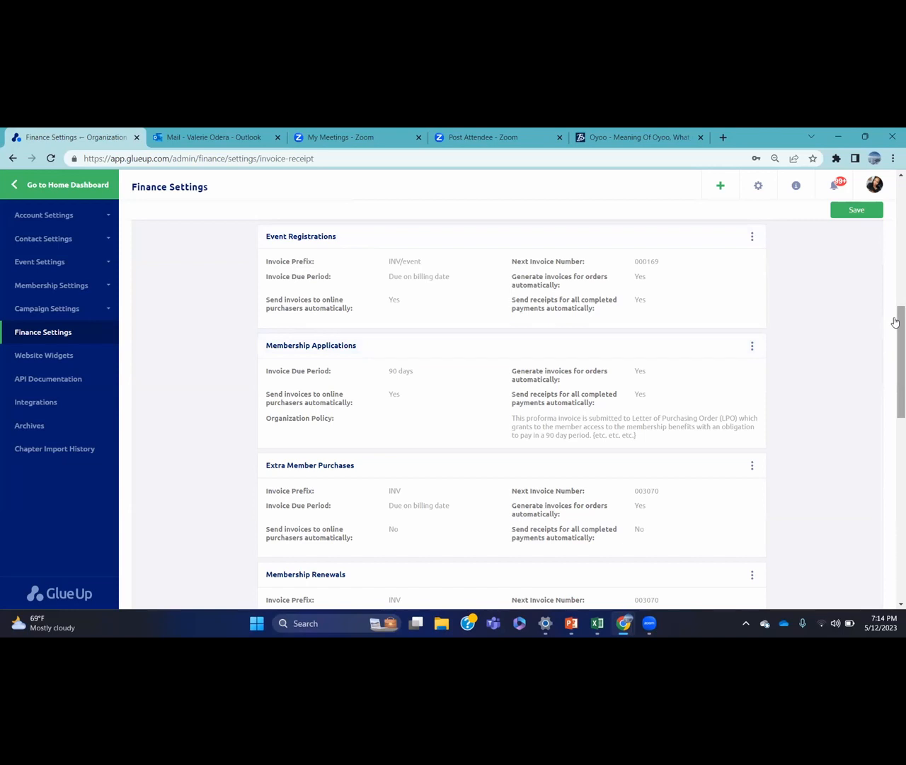
scroll(894, 322, "down", 7)
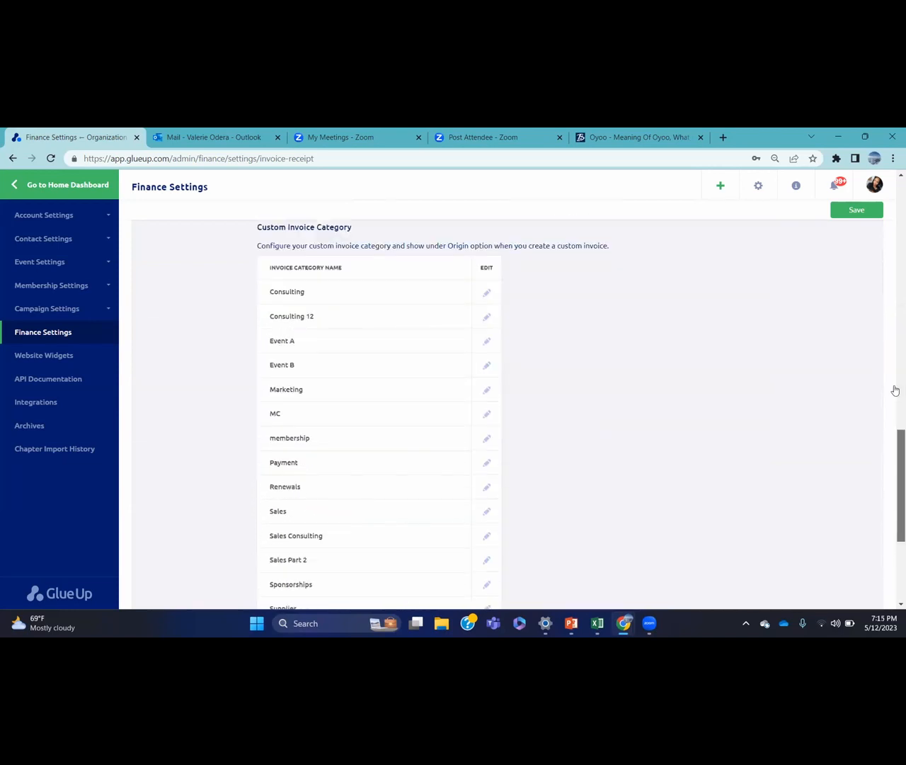
scroll(895, 425, "down", 1)
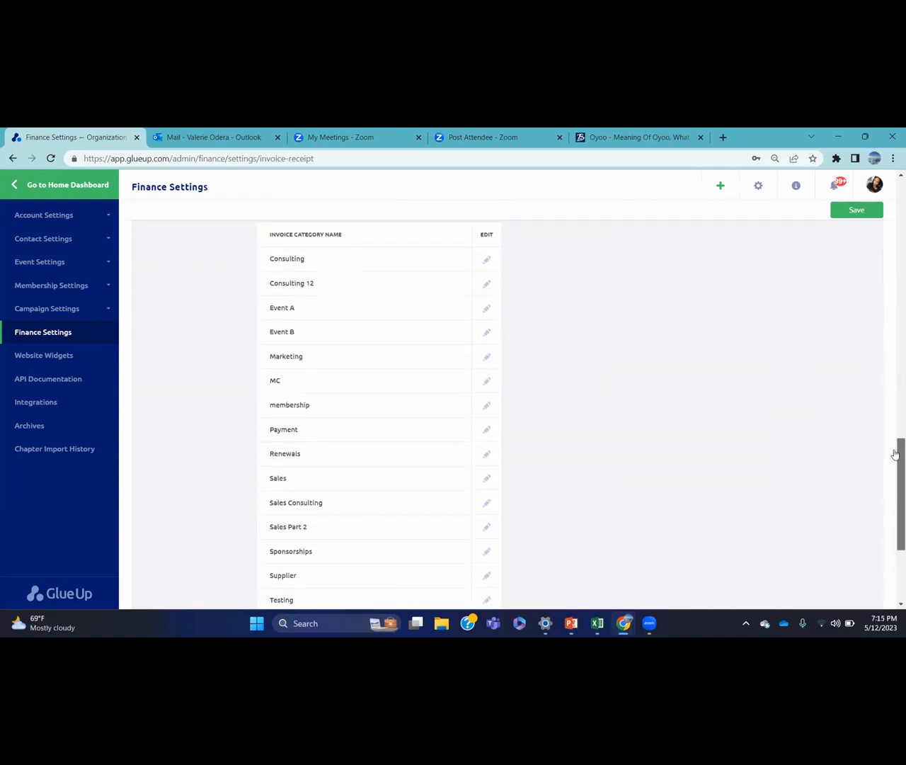
scroll(895, 455, "down", 1)
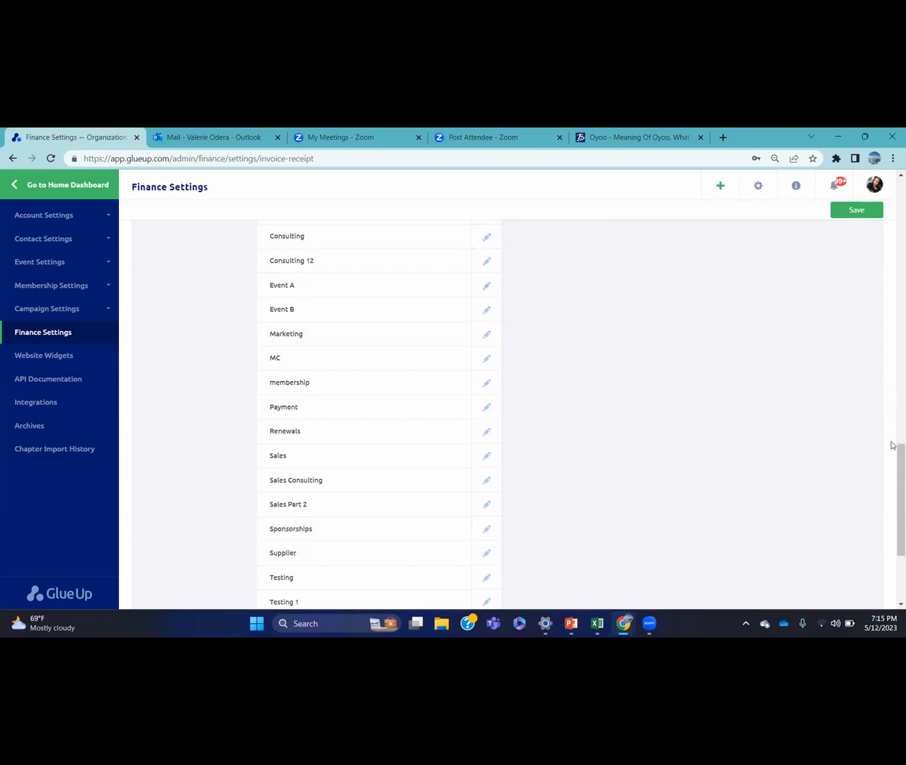
left_click_drag(893, 444, 893, 485)
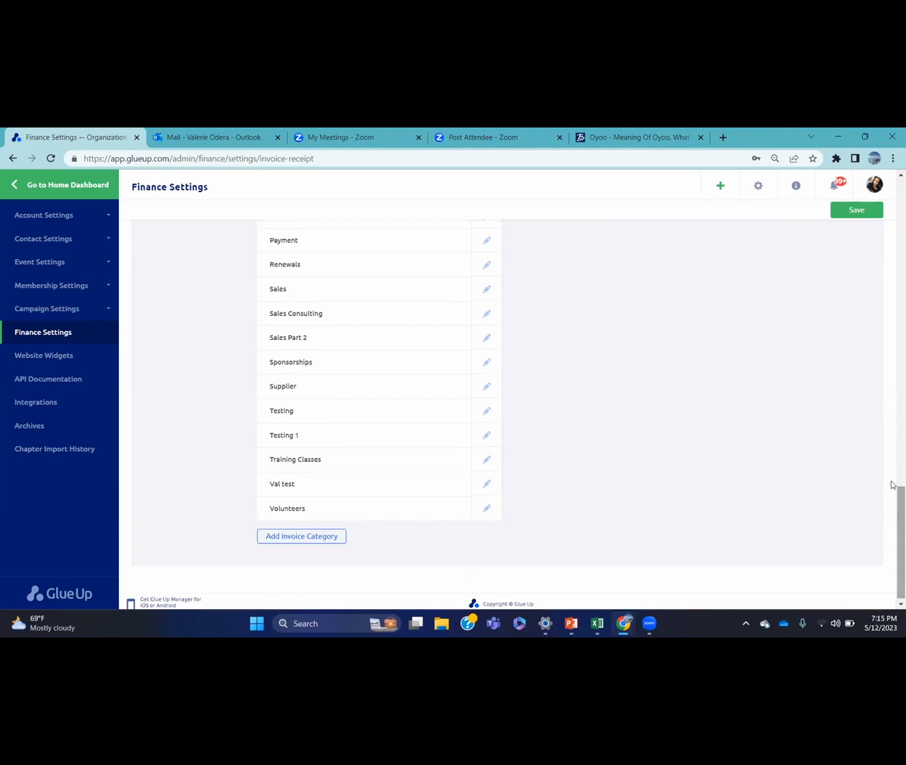
left_click(322, 537)
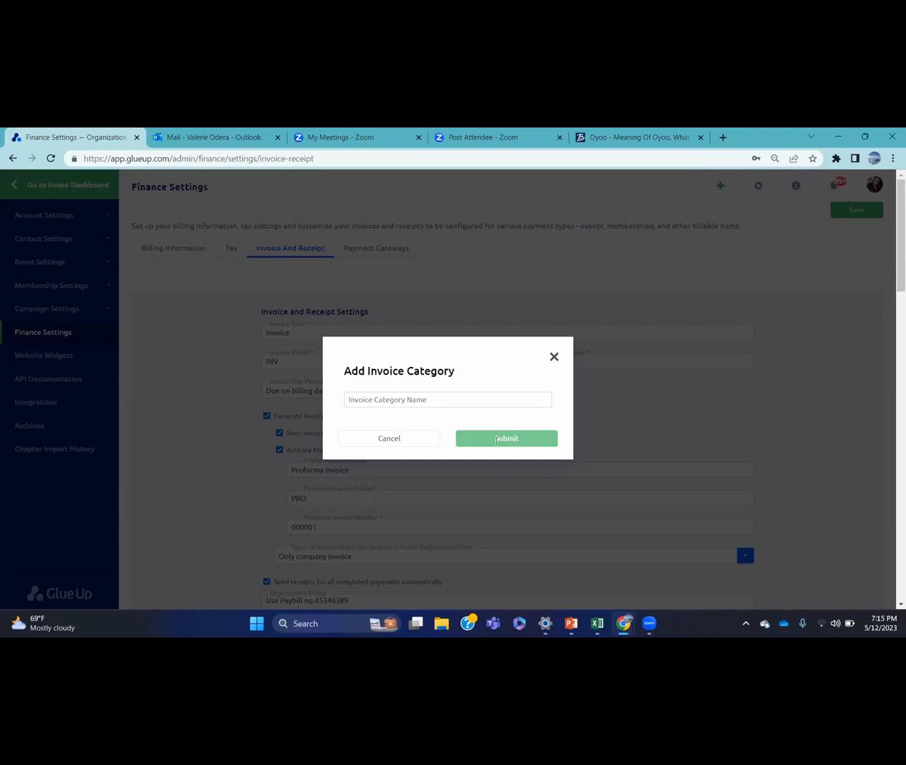
left_click(553, 357)
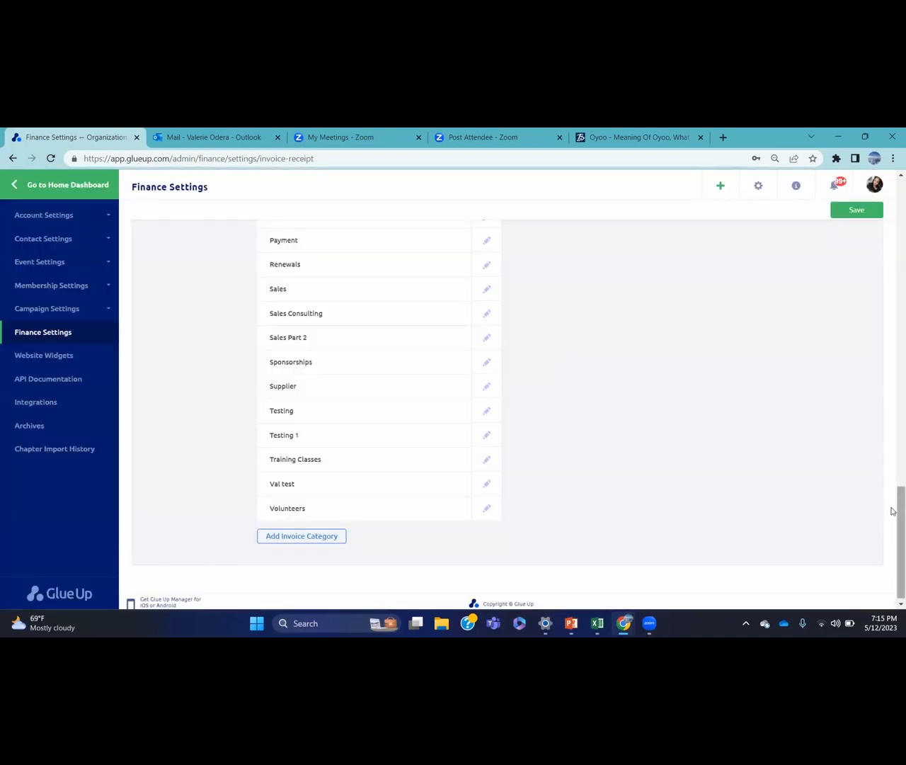
left_click_drag(894, 511, 894, 165)
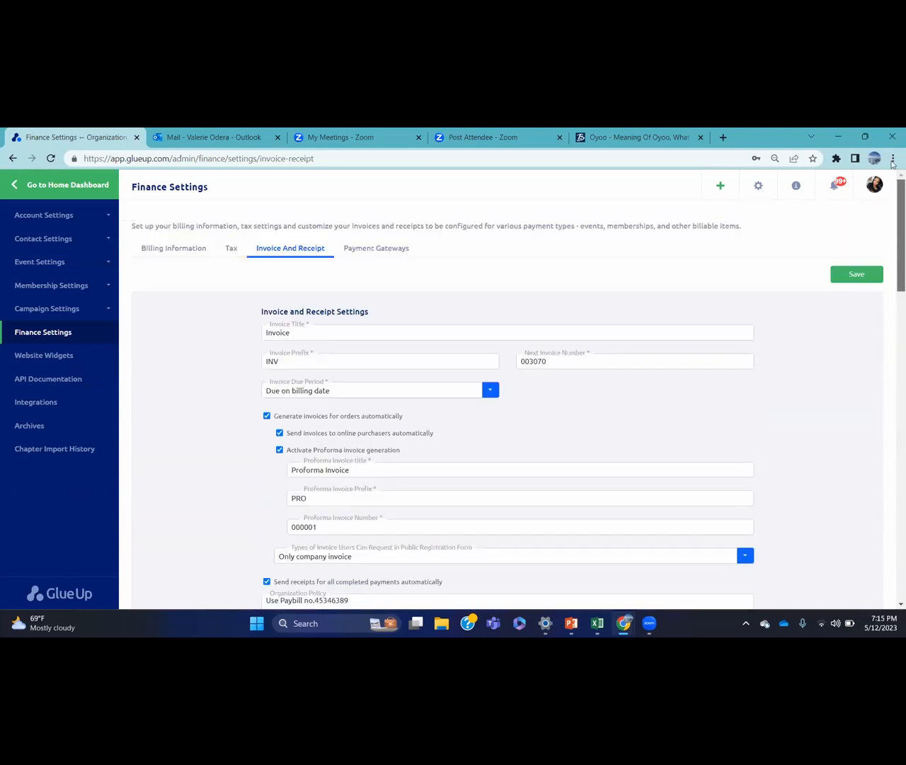
Discard unsaved invoice changes and browse the Payment Gateways options: Paygage, Stripe, Braintree
left_click(385, 250)
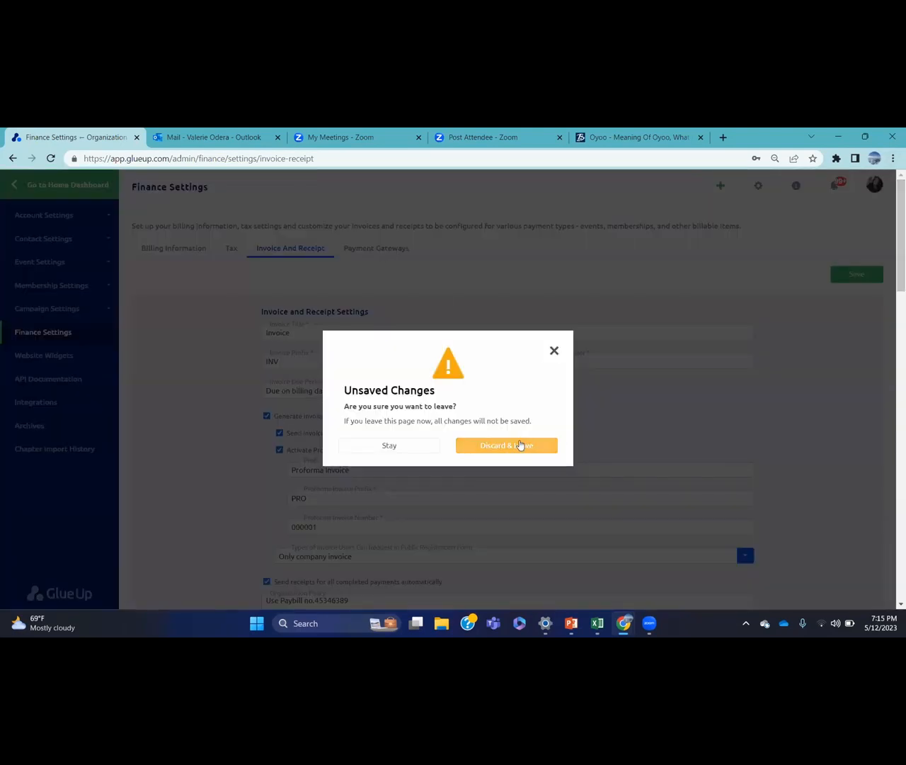
left_click(521, 445)
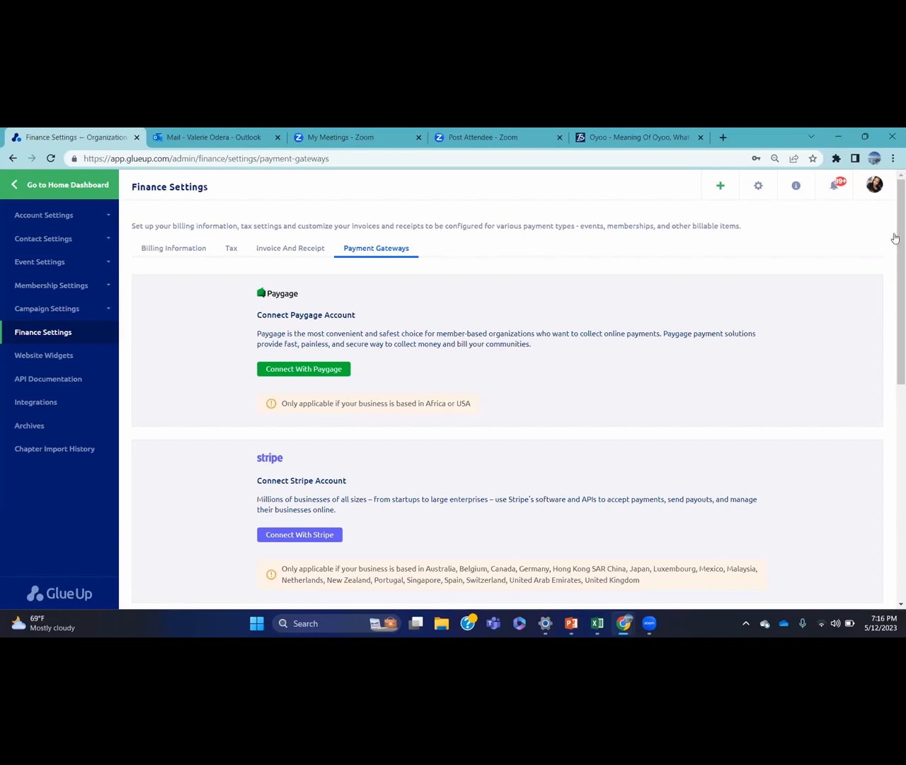
left_click_drag(894, 217, 895, 317)
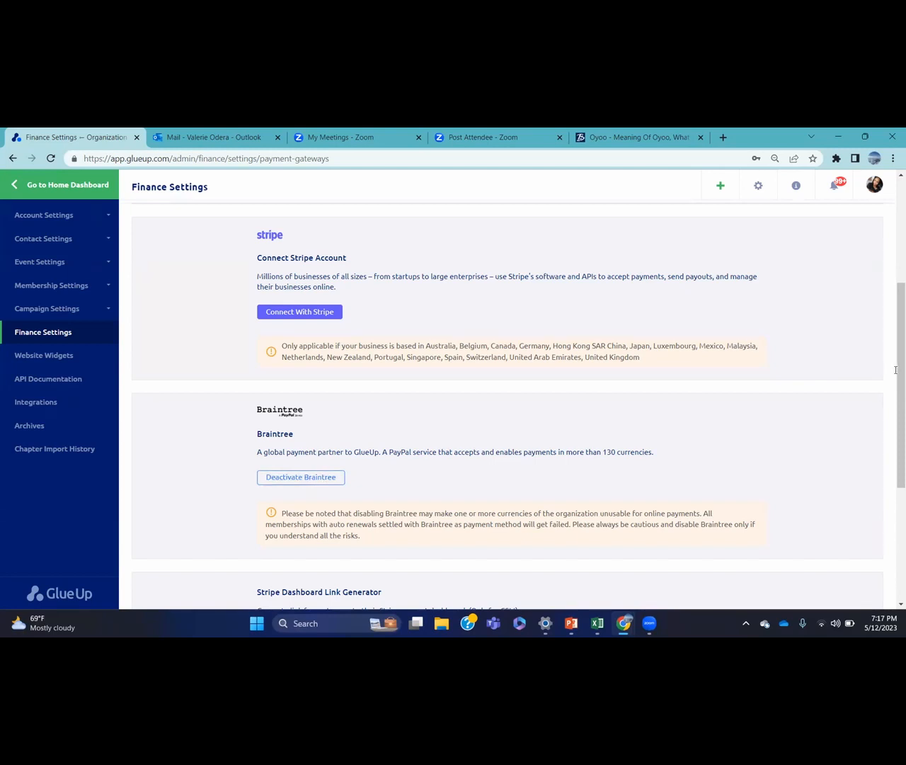
left_click_drag(896, 370, 896, 262)
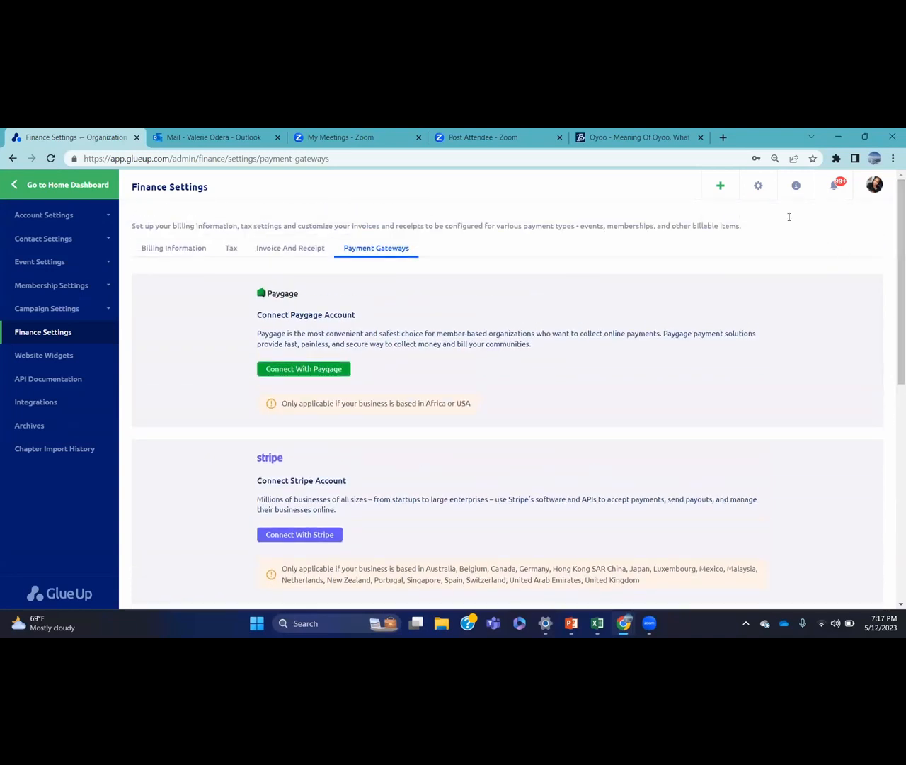
Check the Integrations page with Zoom, Xero and QuickBooks, then return to the home dashboard
left_click(757, 186)
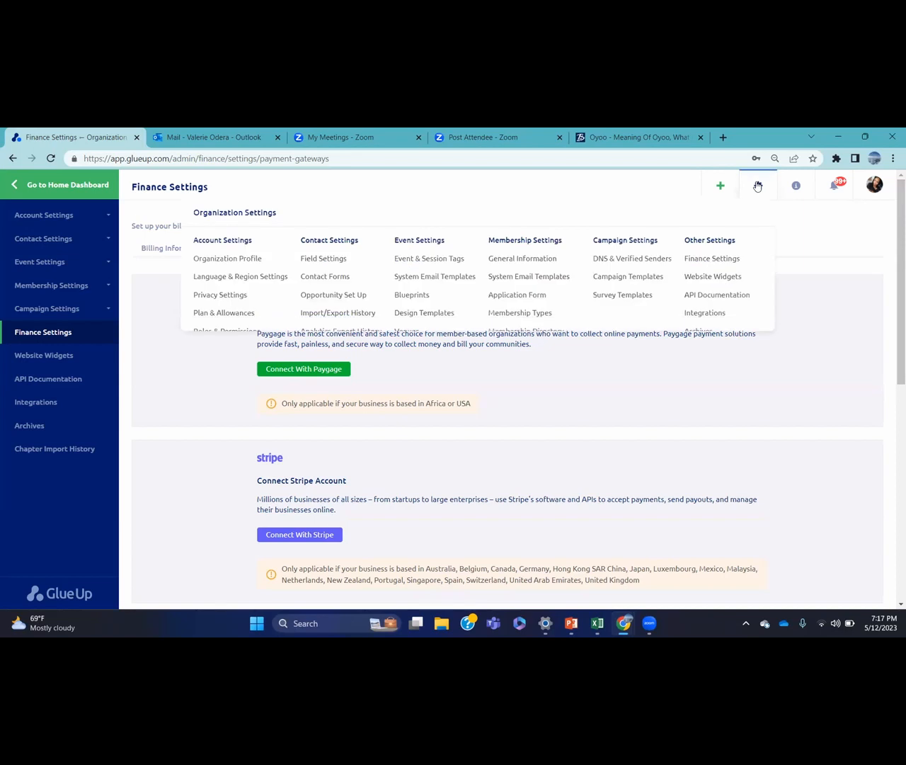
left_click(723, 317)
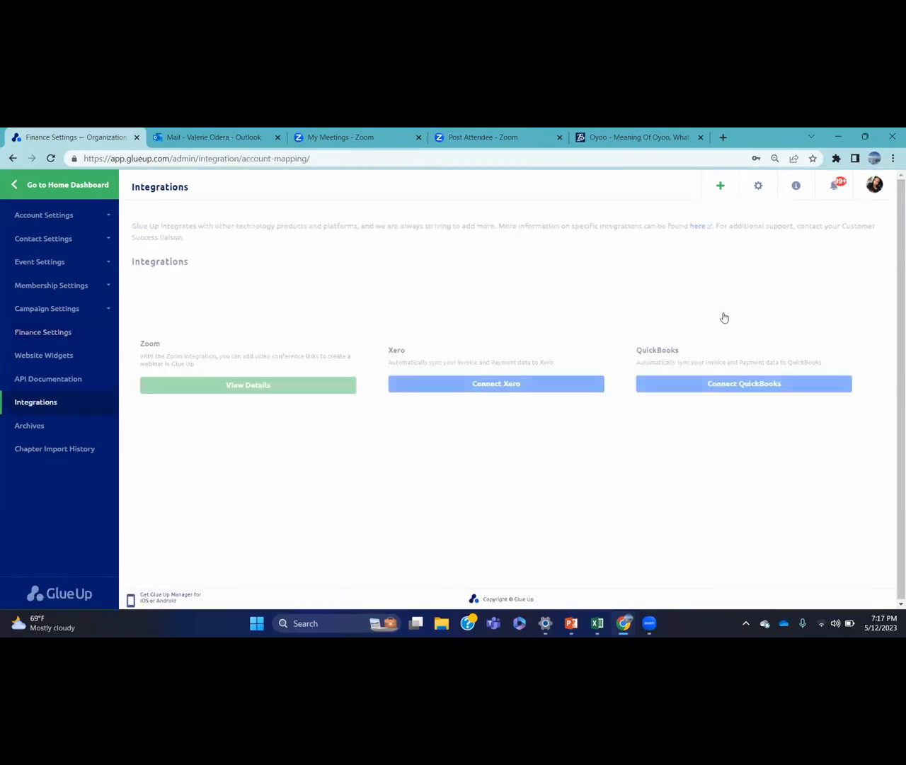
left_click(759, 187)
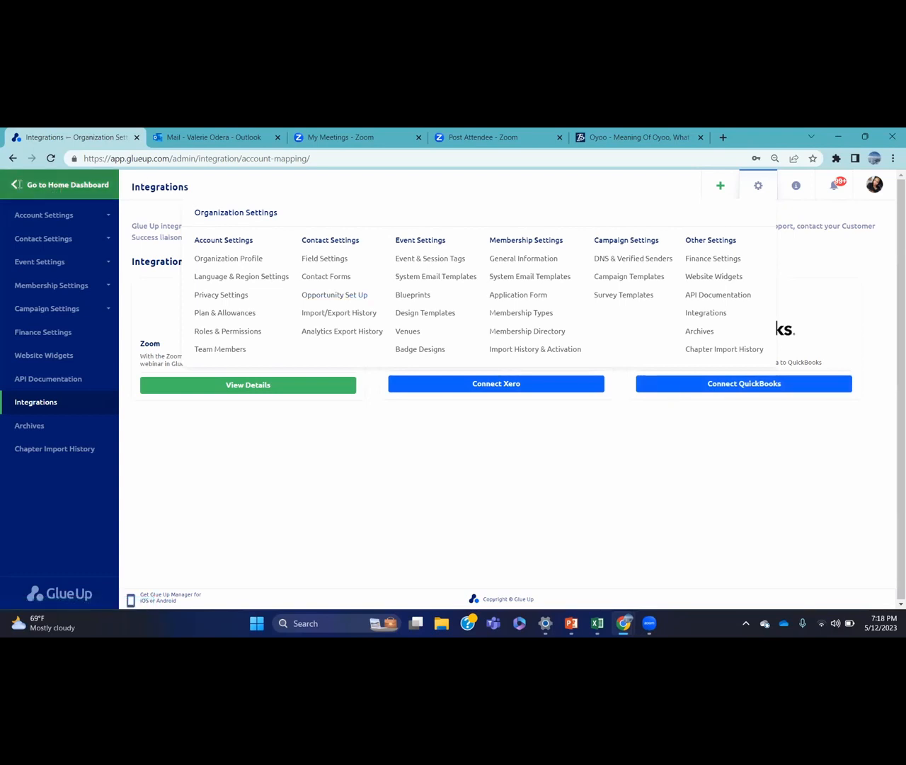
left_click(67, 185)
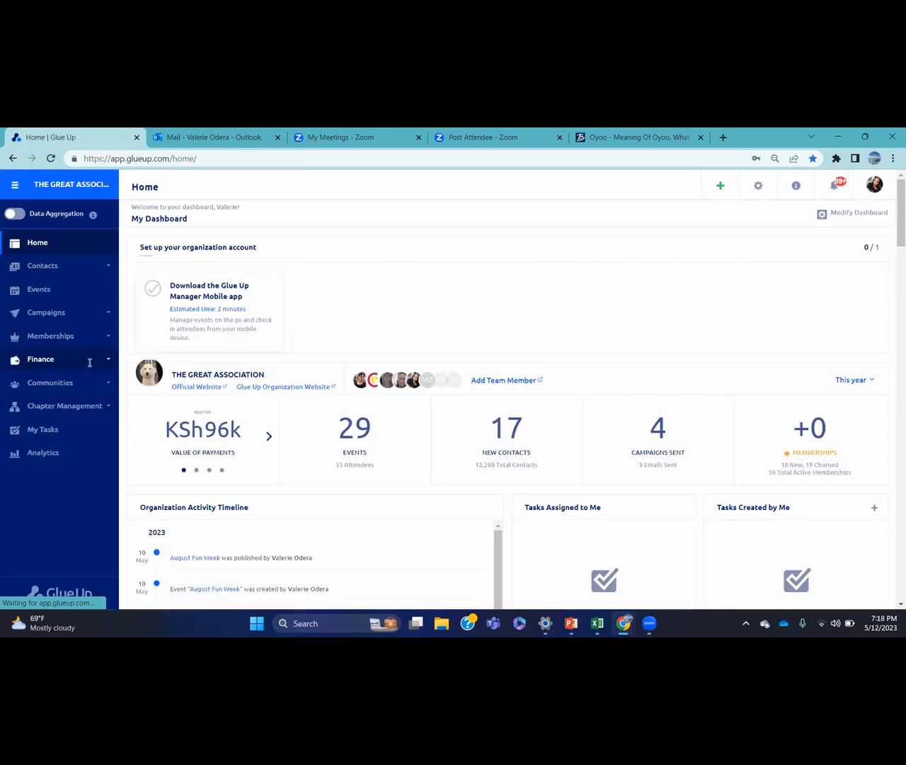
Open Finance Invoices, cycle the summary through KSh, rand and US dollar totals, then open the invoice views list
left_click(100, 359)
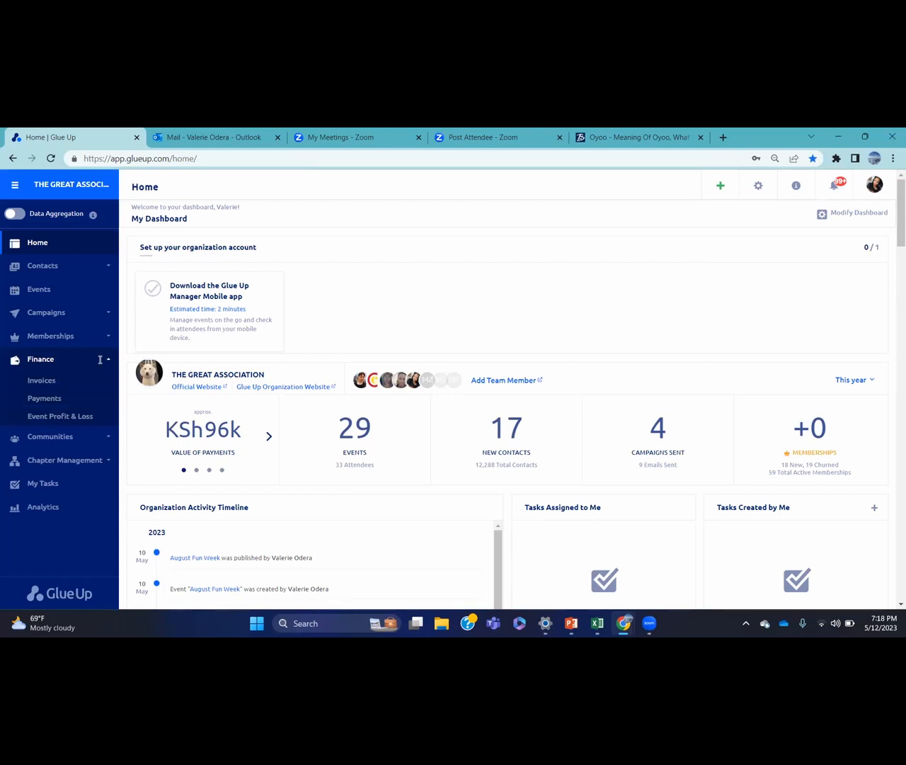
left_click(81, 381)
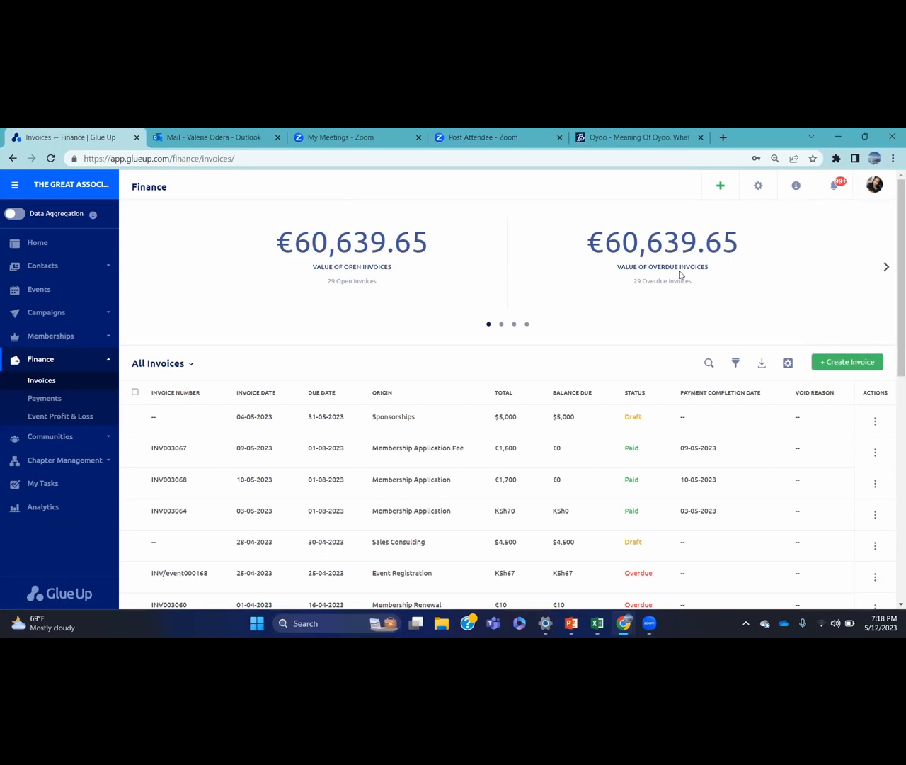
left_click(883, 265)
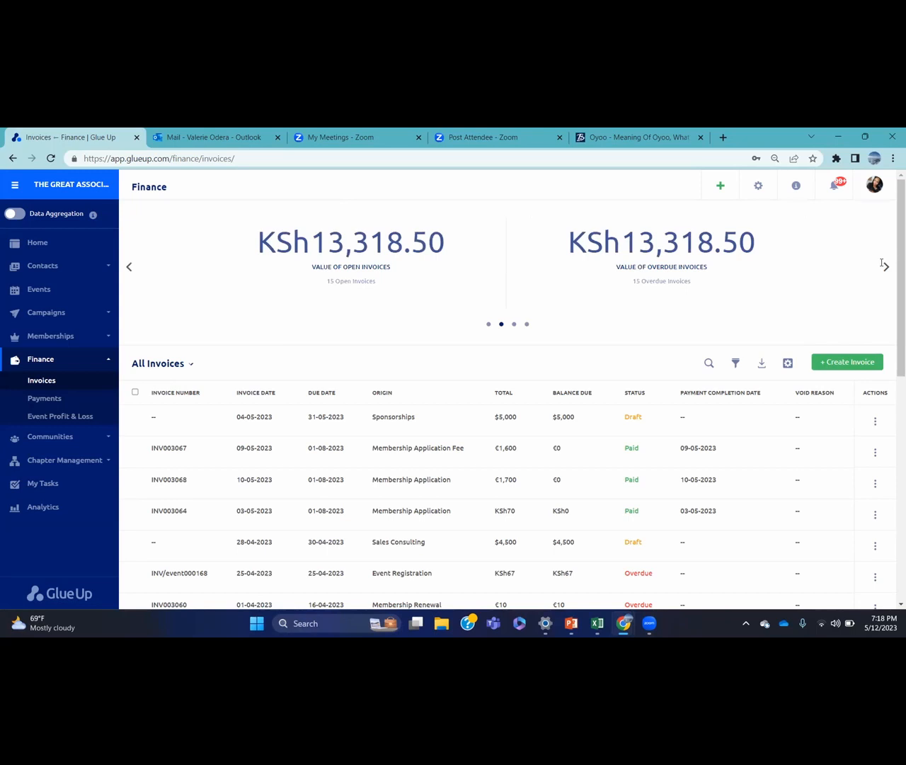
left_click(883, 264)
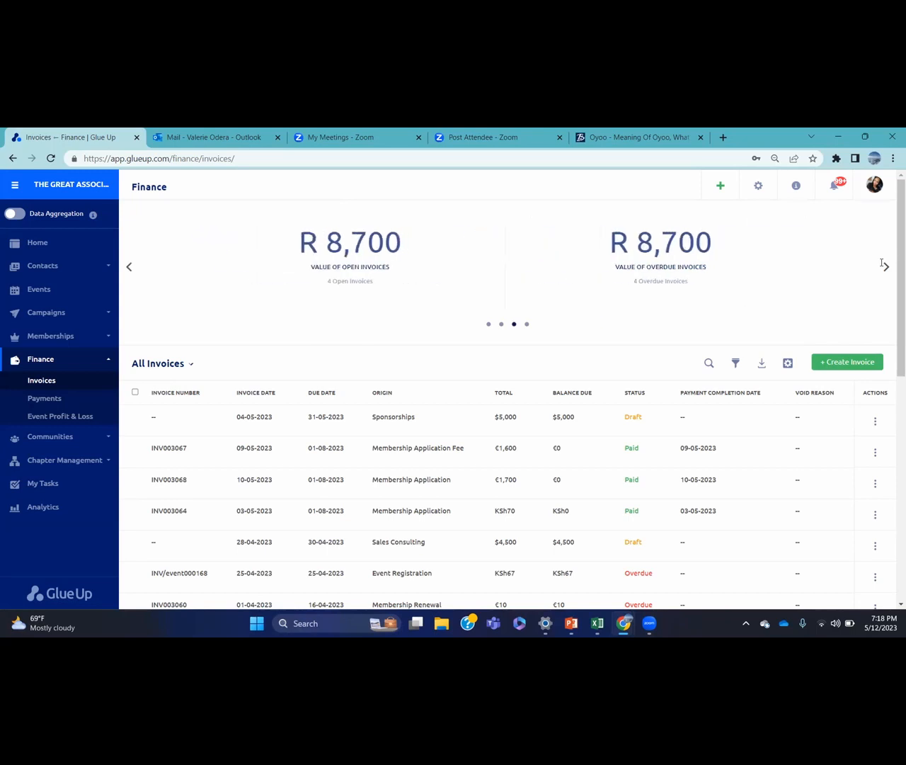
left_click(884, 265)
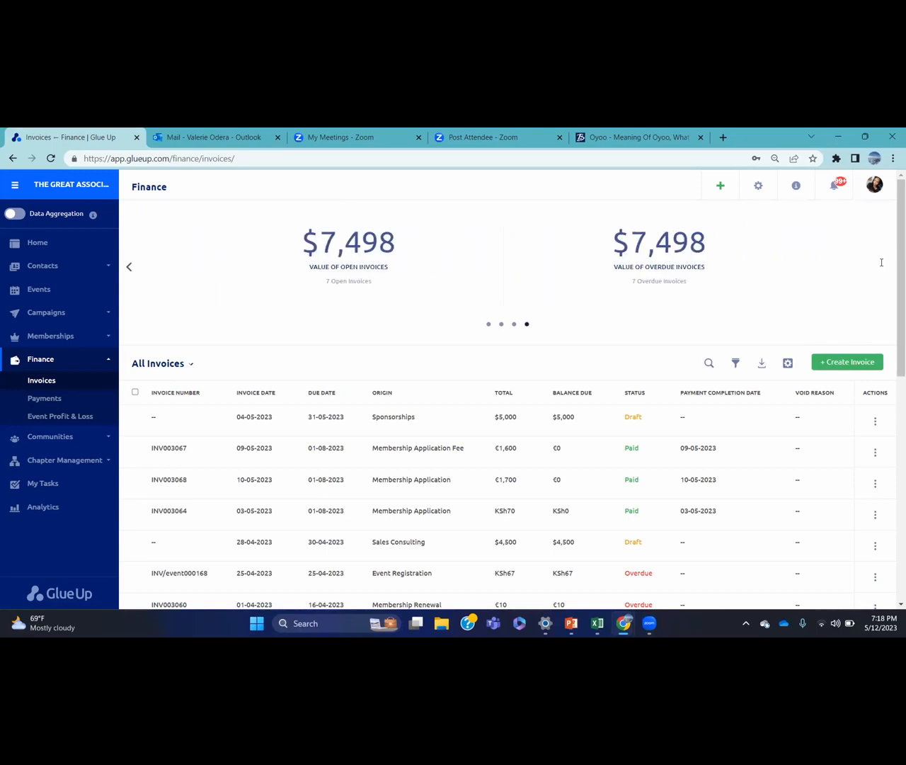
left_click(195, 364)
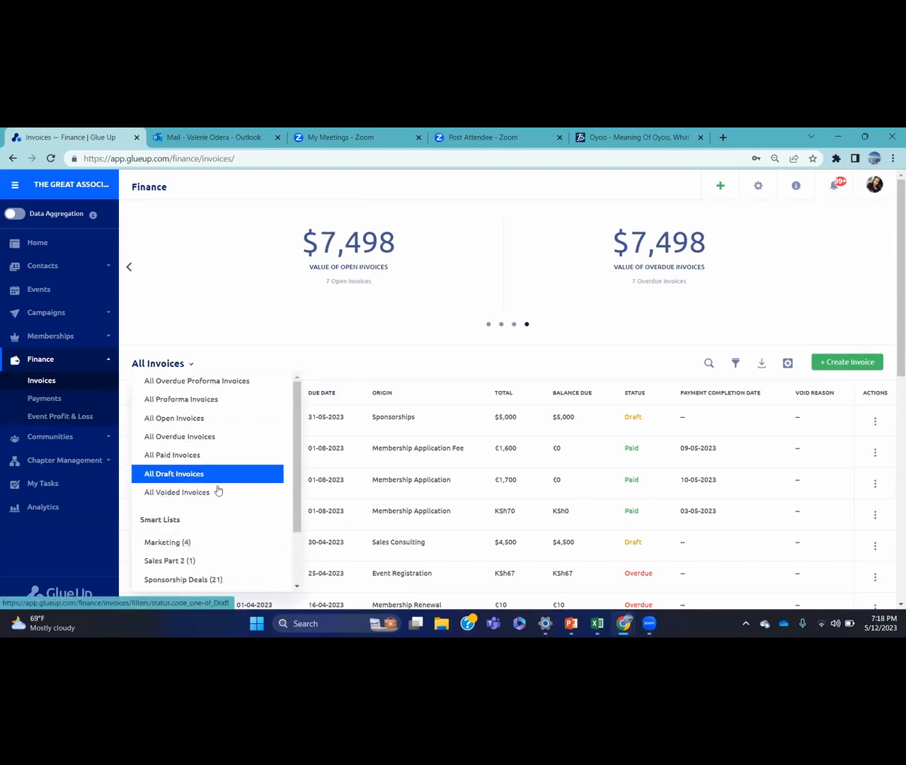
Switch to the All Open Invoices view (55 results), try the bulk actions, then show the filters
left_click(228, 418)
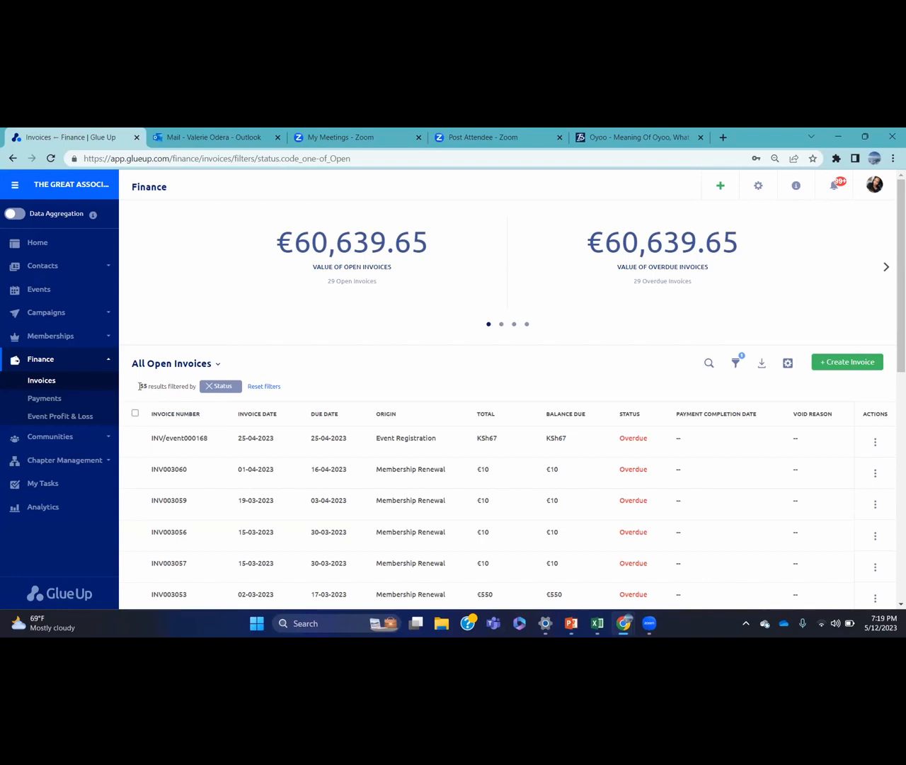
left_click(135, 414)
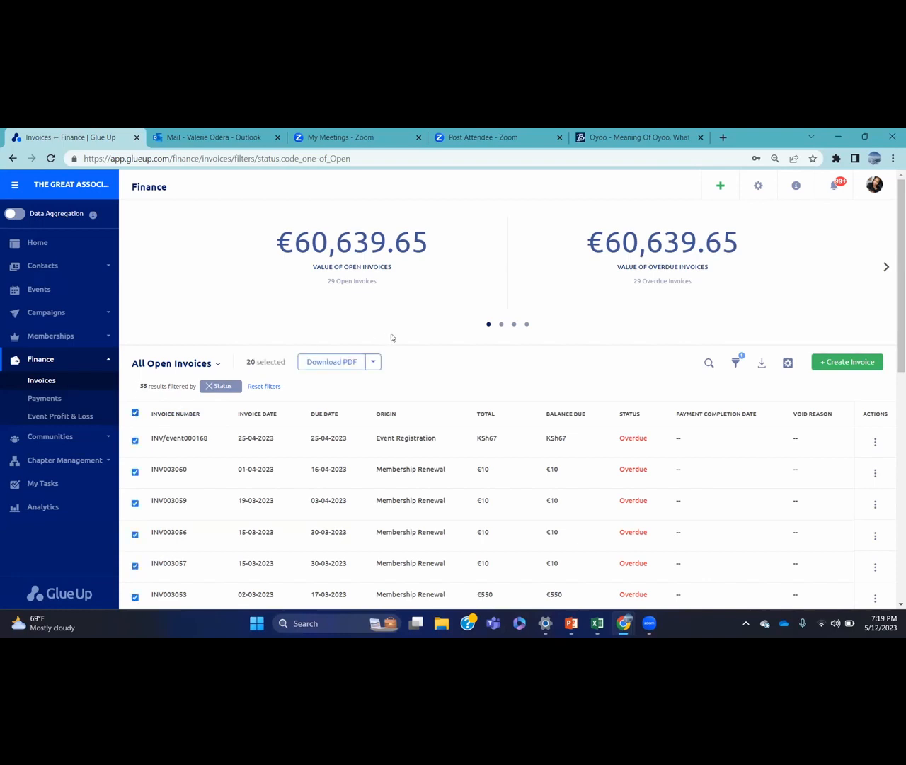
left_click(374, 360)
left_click(132, 417)
left_click(133, 416)
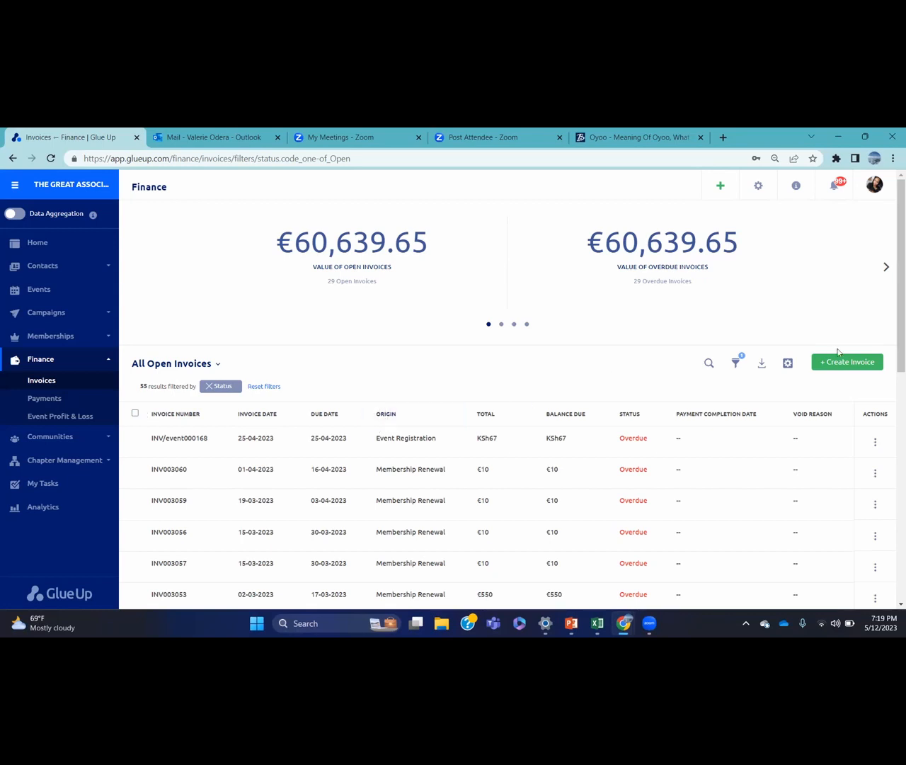
left_click_drag(892, 309, 893, 364)
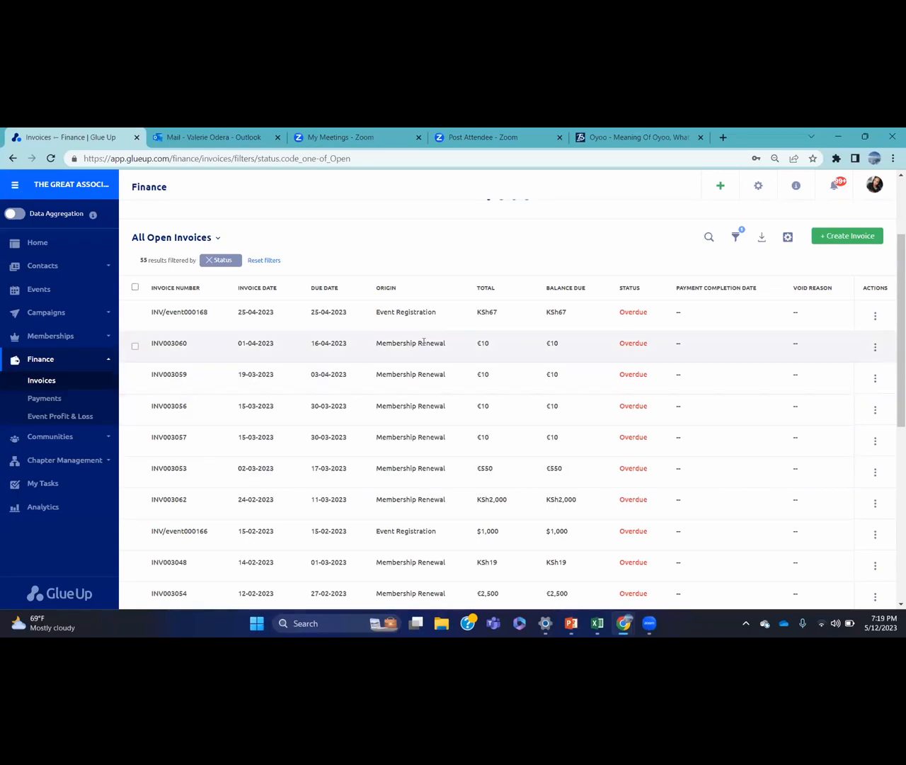
left_click(735, 239)
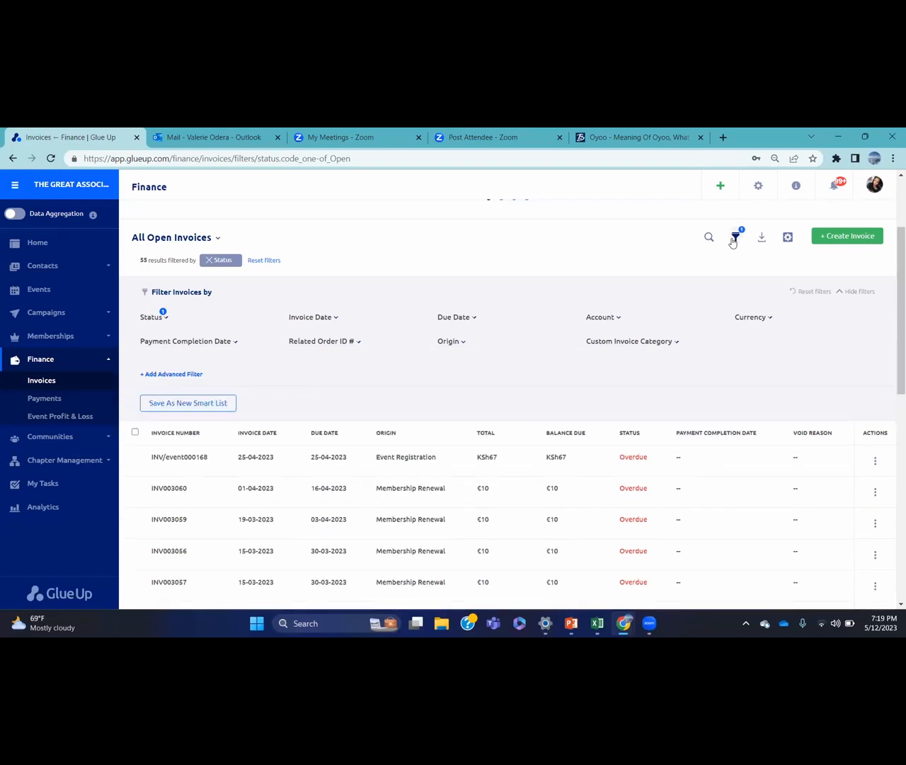
Filter the open invoices to Renewal origin (21 results) and check the bulk actions, leaving none selected
left_click(465, 342)
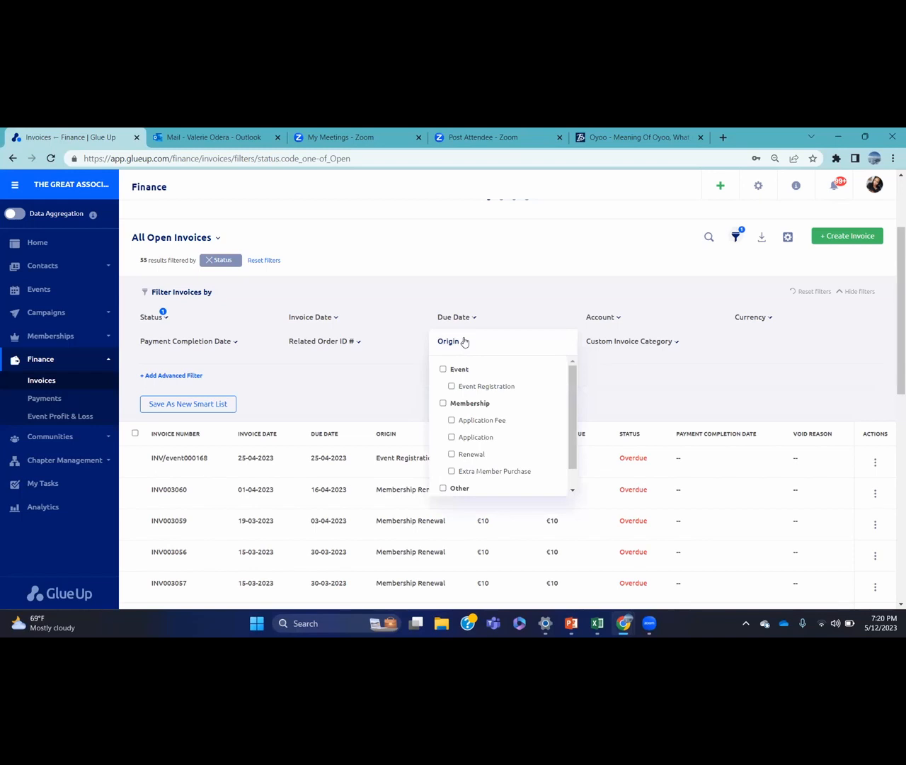
left_click(452, 454)
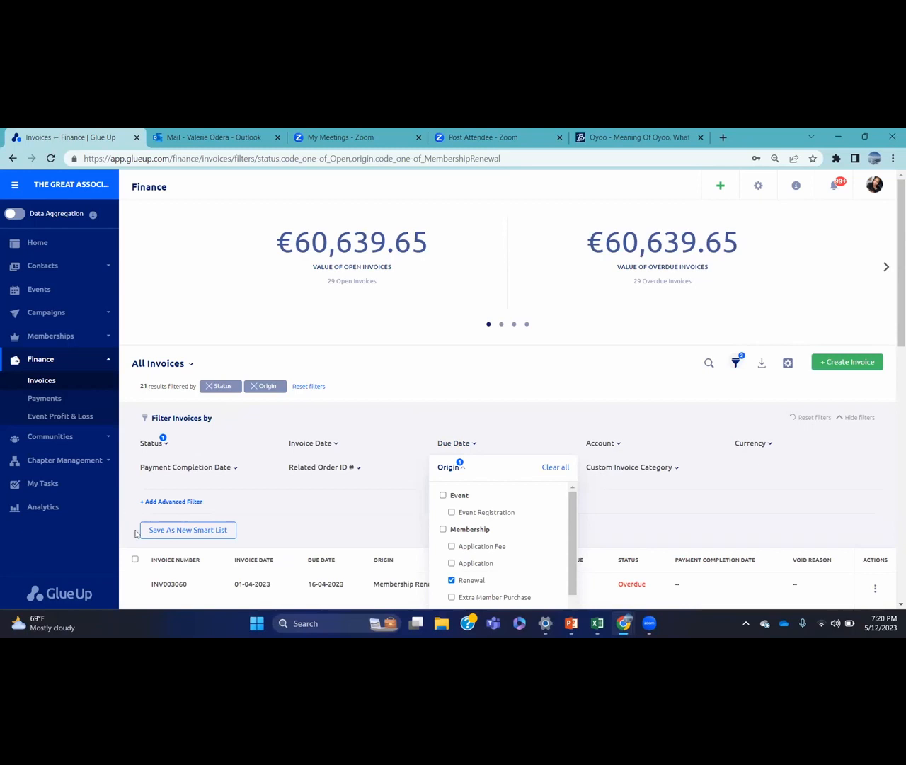
left_click(135, 560)
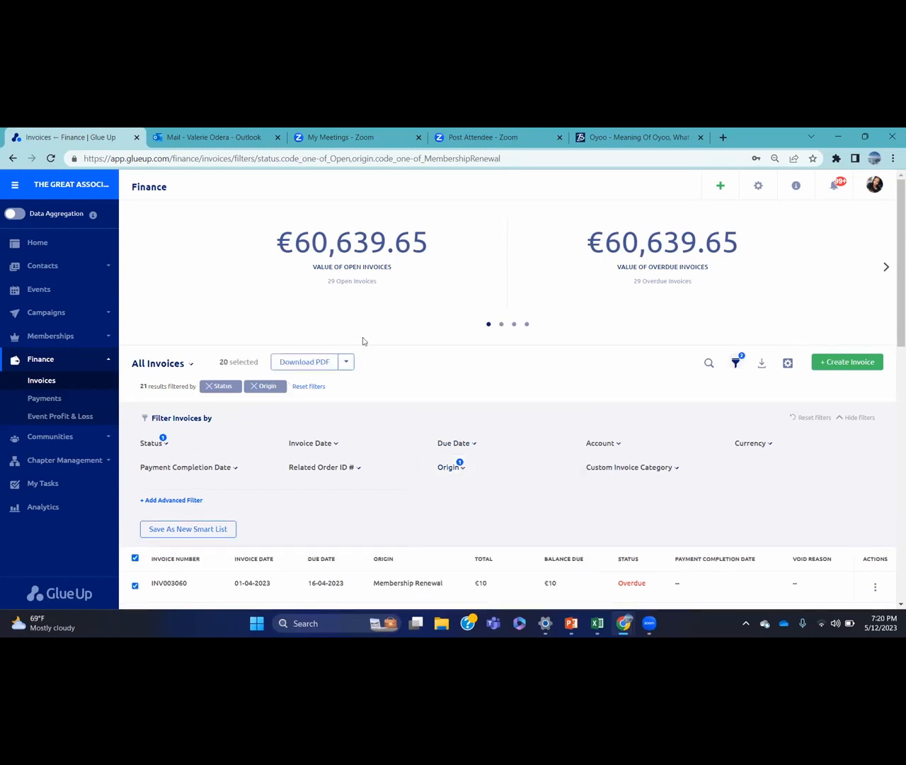
left_click(347, 364)
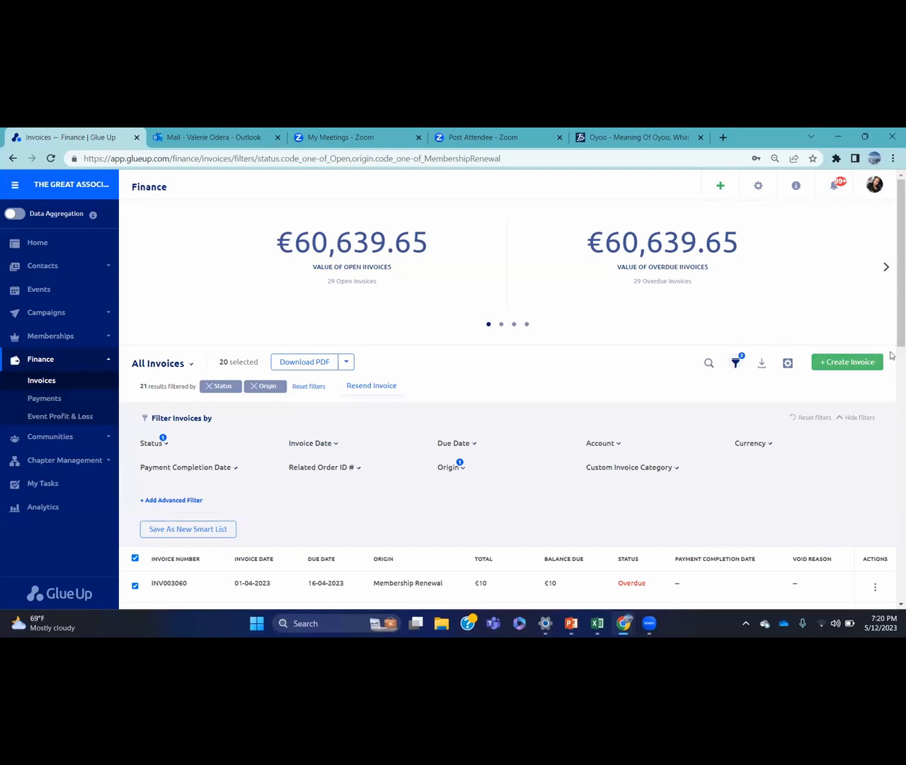
left_click_drag(892, 327, 892, 379)
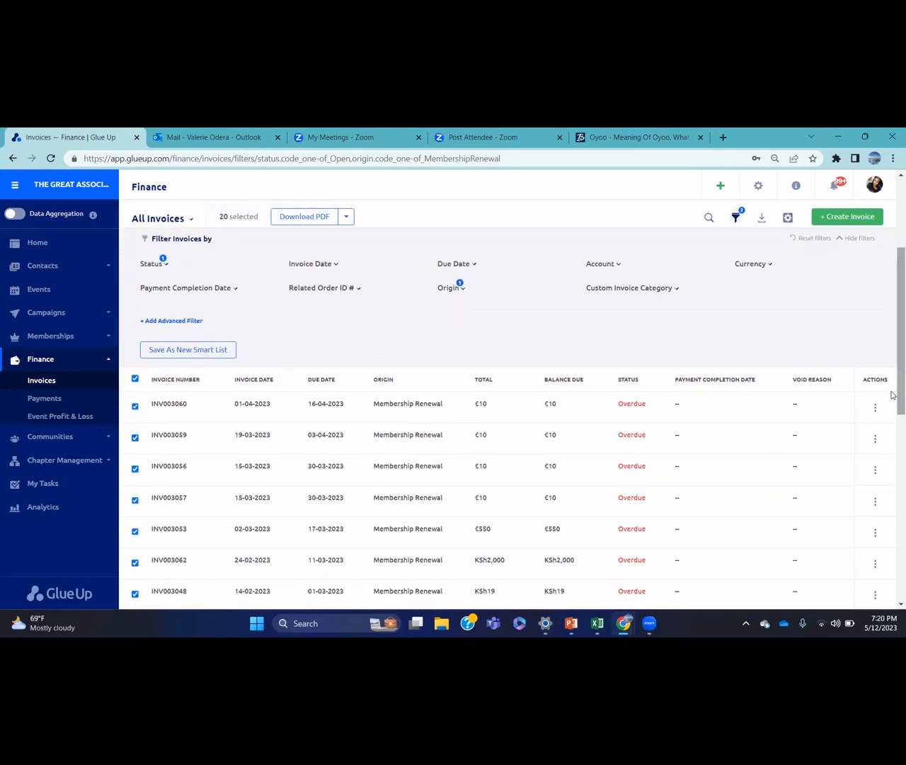
left_click(135, 379)
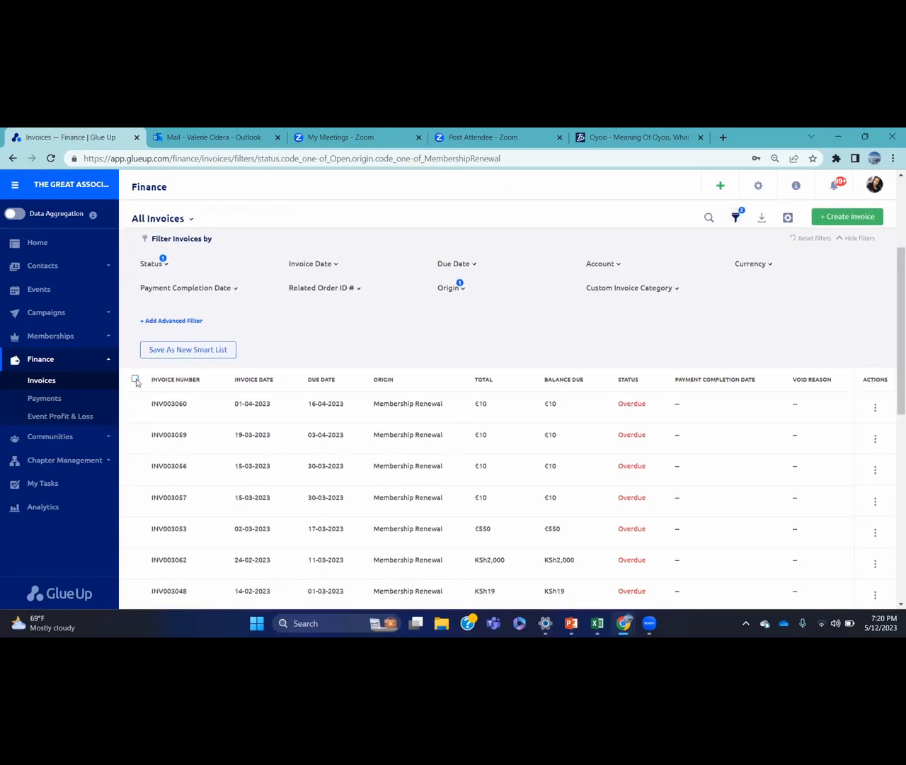
Hide the filters and preview invoice INV003060 (€10) in a new tab
left_click(845, 236)
left_click(877, 265)
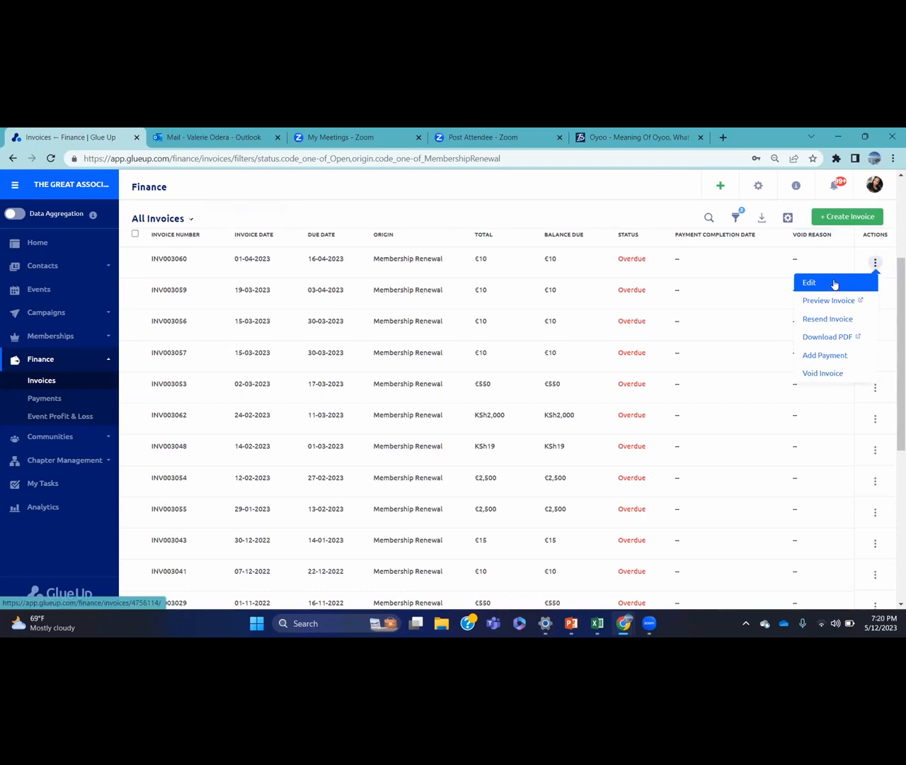
left_click(841, 302)
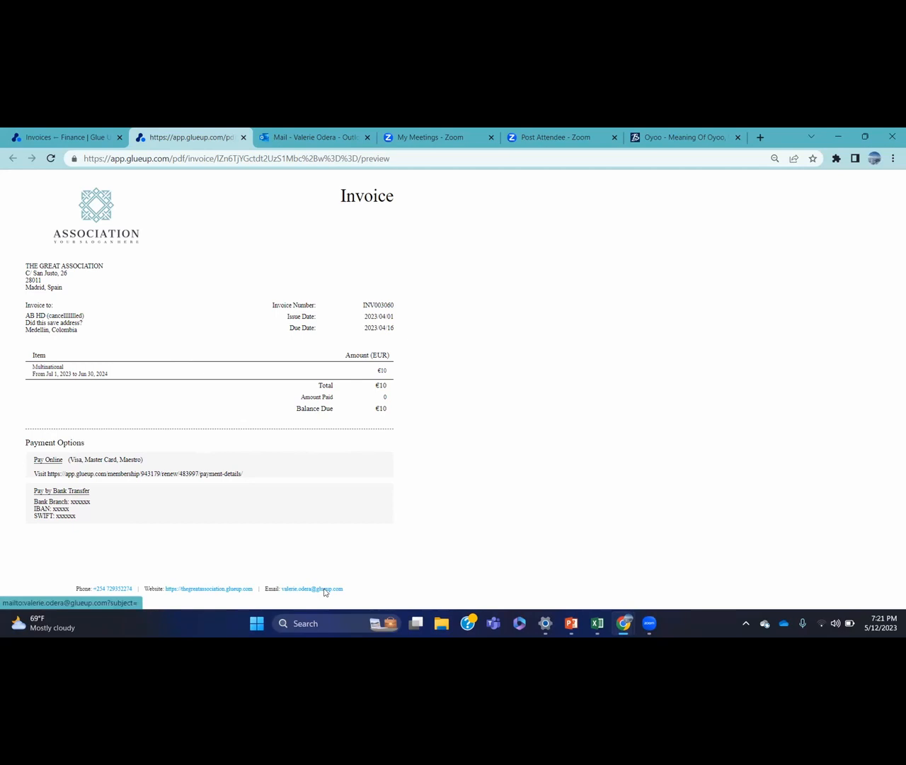
Record a €10 Bank Transfer payment dated 2023-05-12 against invoice INV003060
left_click(91, 138)
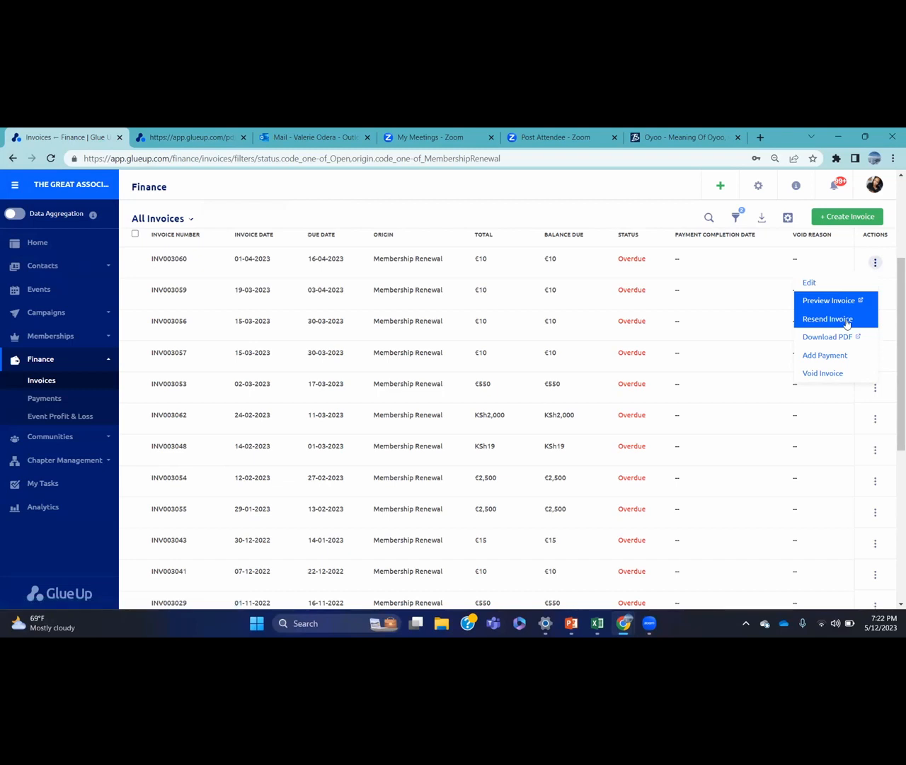
left_click(825, 356)
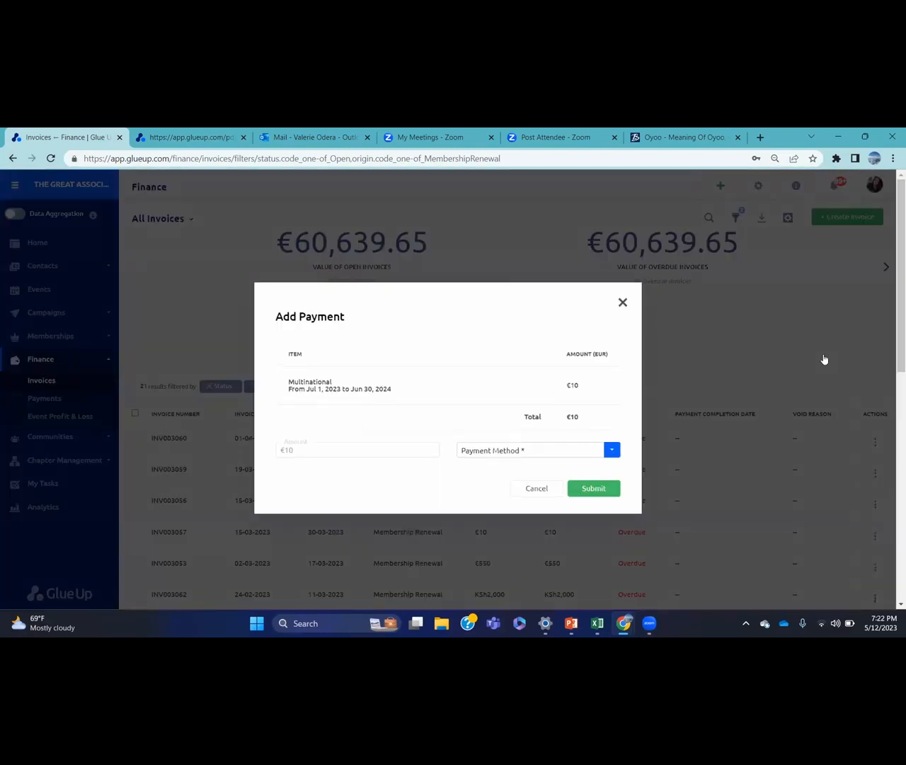
left_click(613, 453)
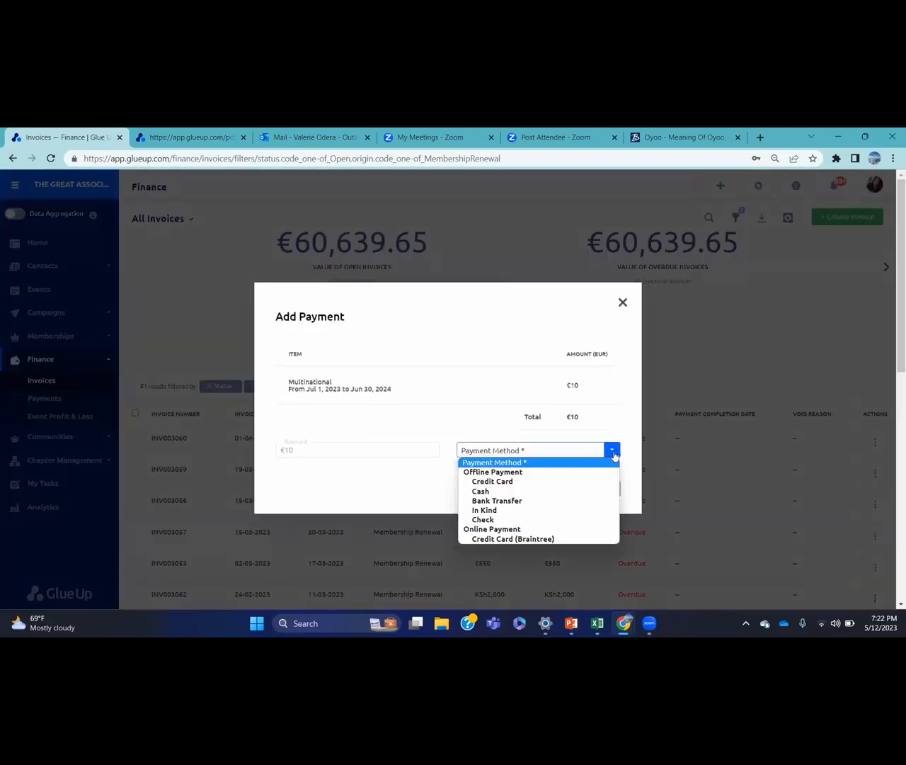
left_click(507, 502)
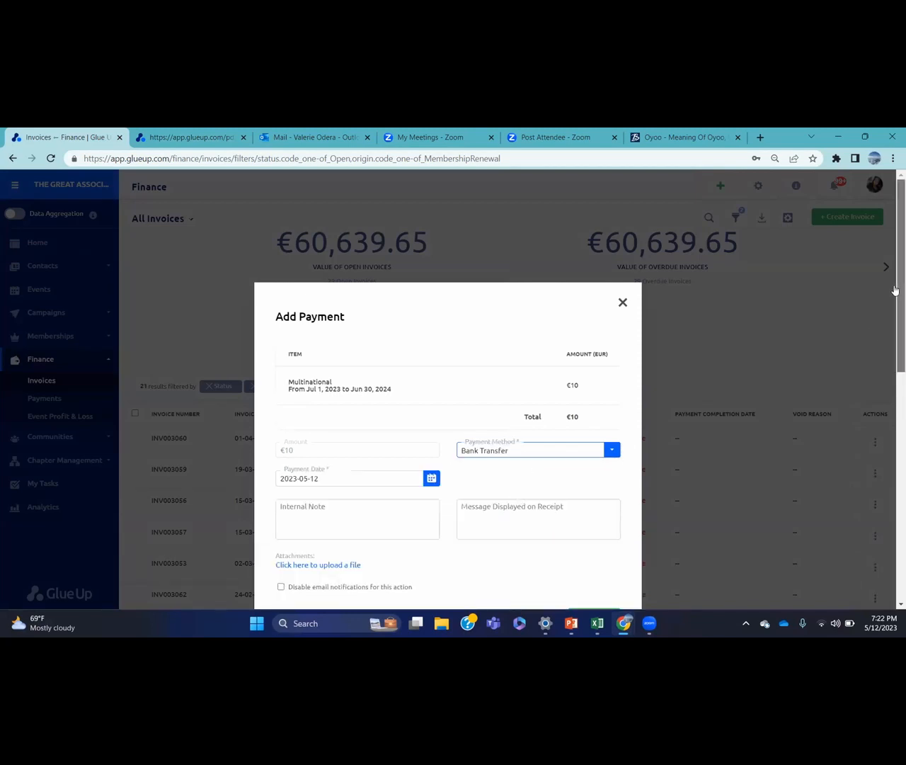
scroll(894, 332, "down", 3)
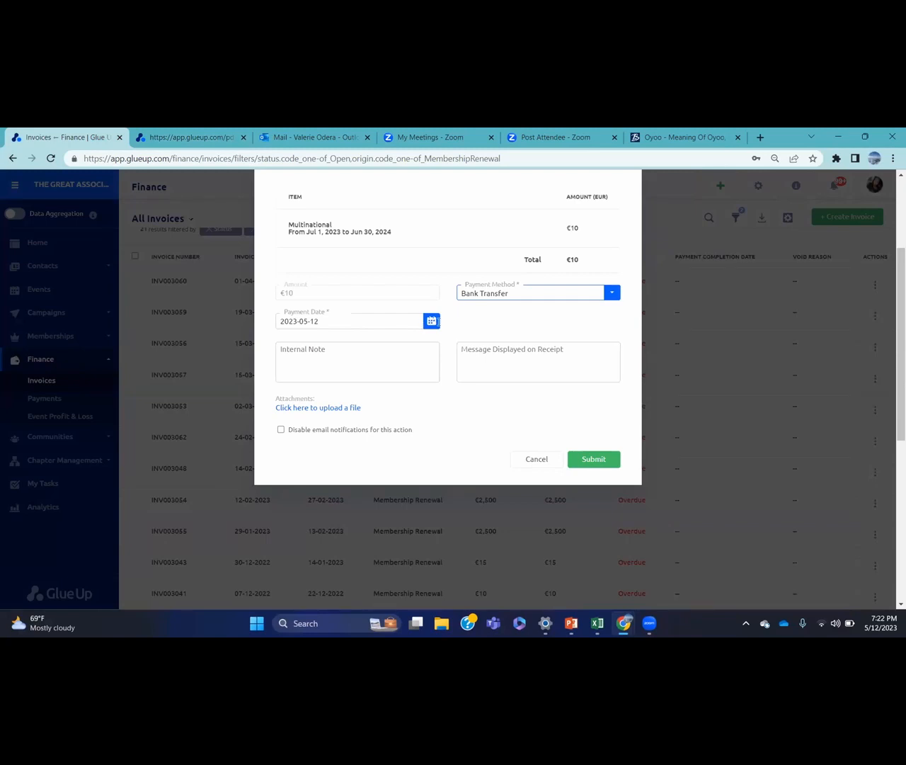
left_click(591, 456)
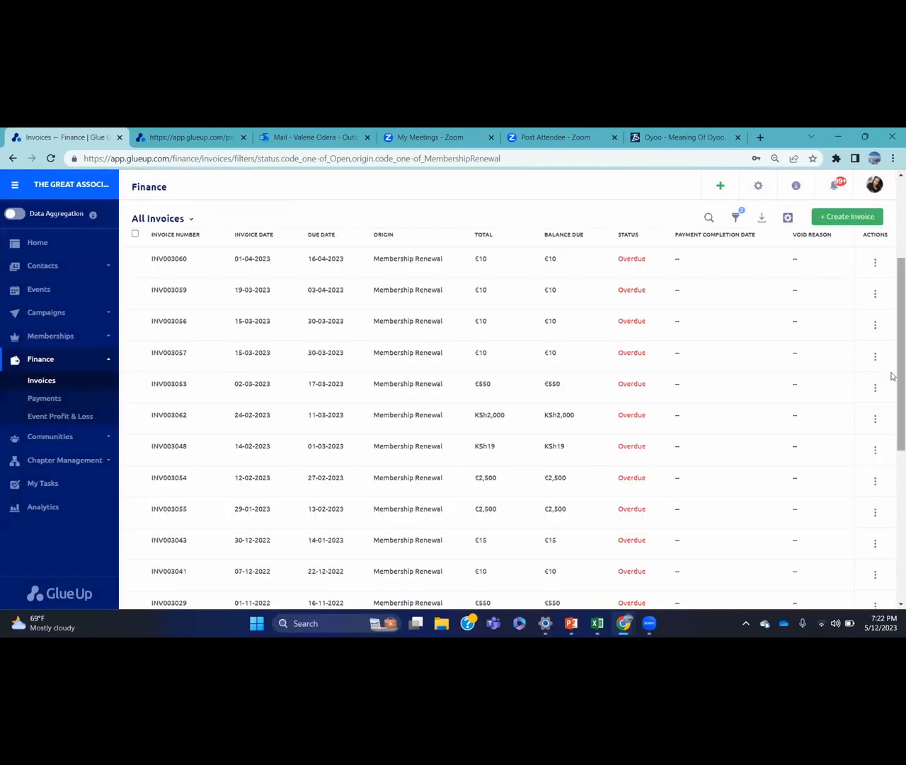
Clear the Renewal selection in the Origin filter so all 55 open invoices return
scroll(893, 375, "up", 3)
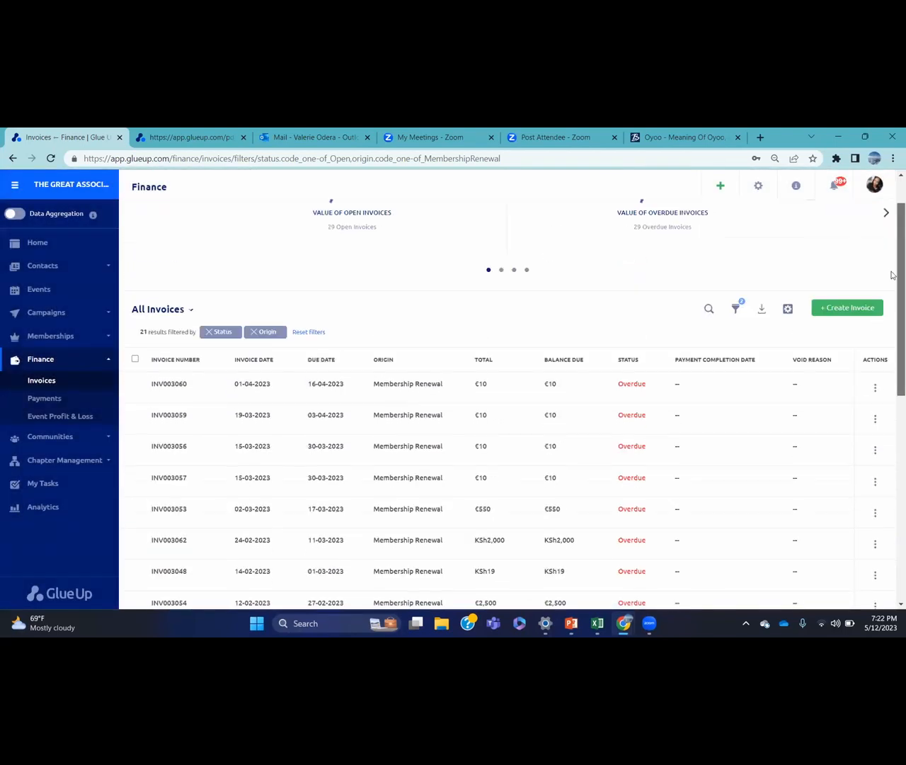
left_click(736, 369)
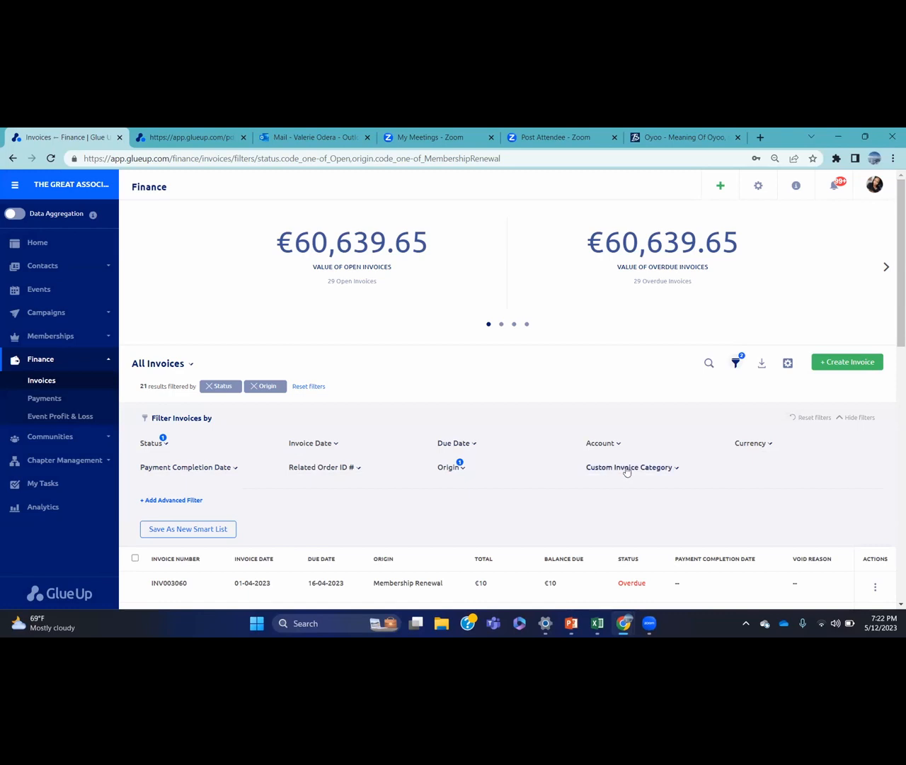
left_click(461, 470)
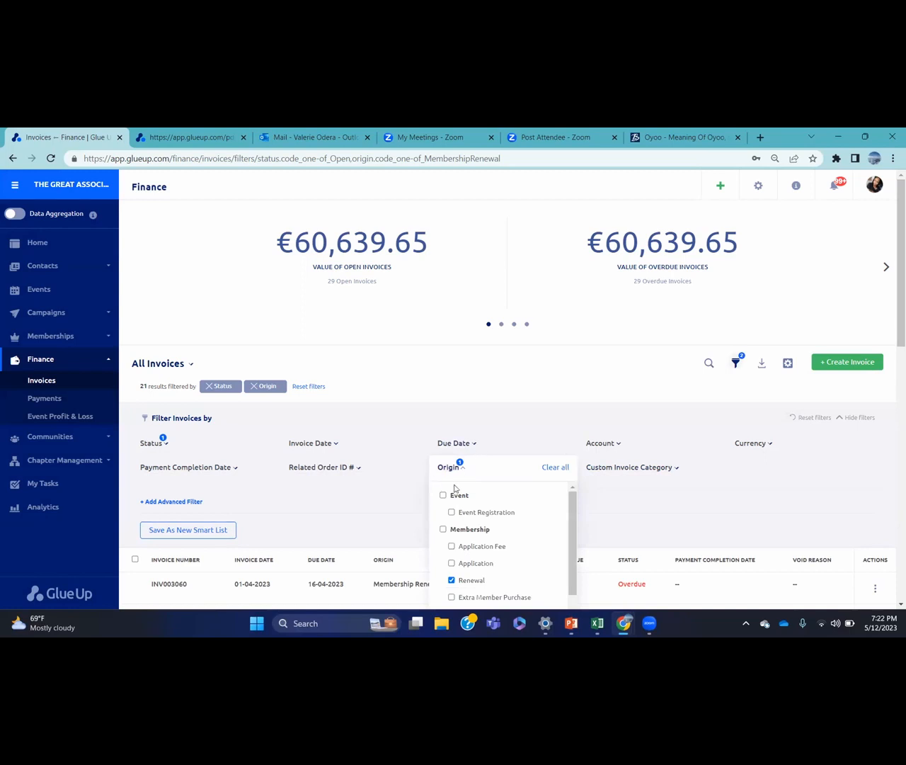
left_click_drag(892, 322, 893, 369)
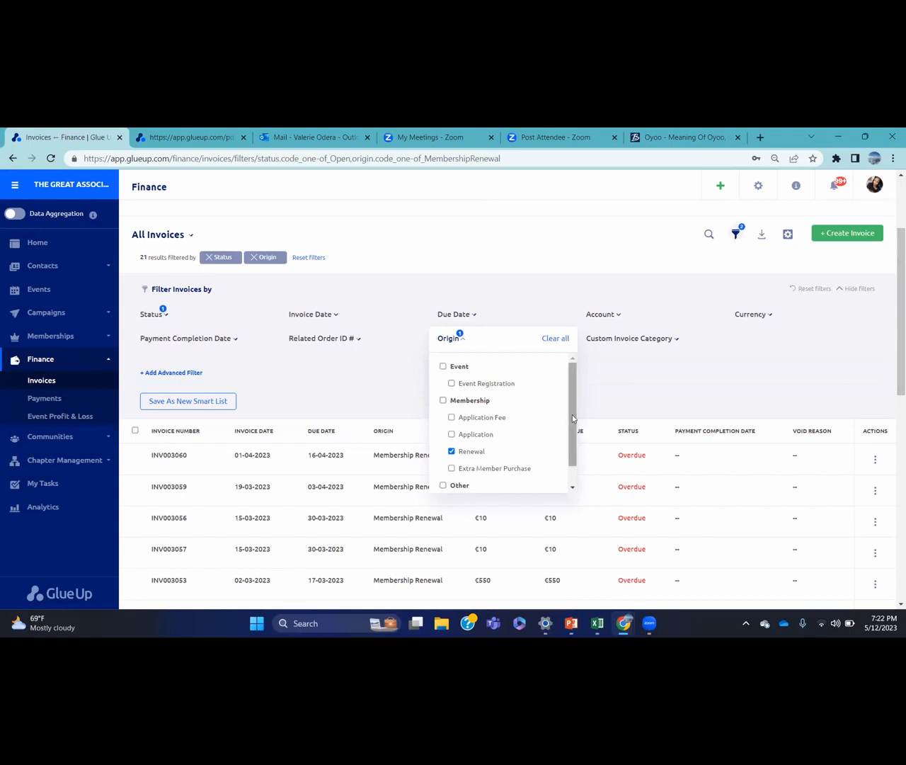
left_click_drag(572, 414, 577, 443)
scroll(578, 429, "up", 2)
left_click(555, 339)
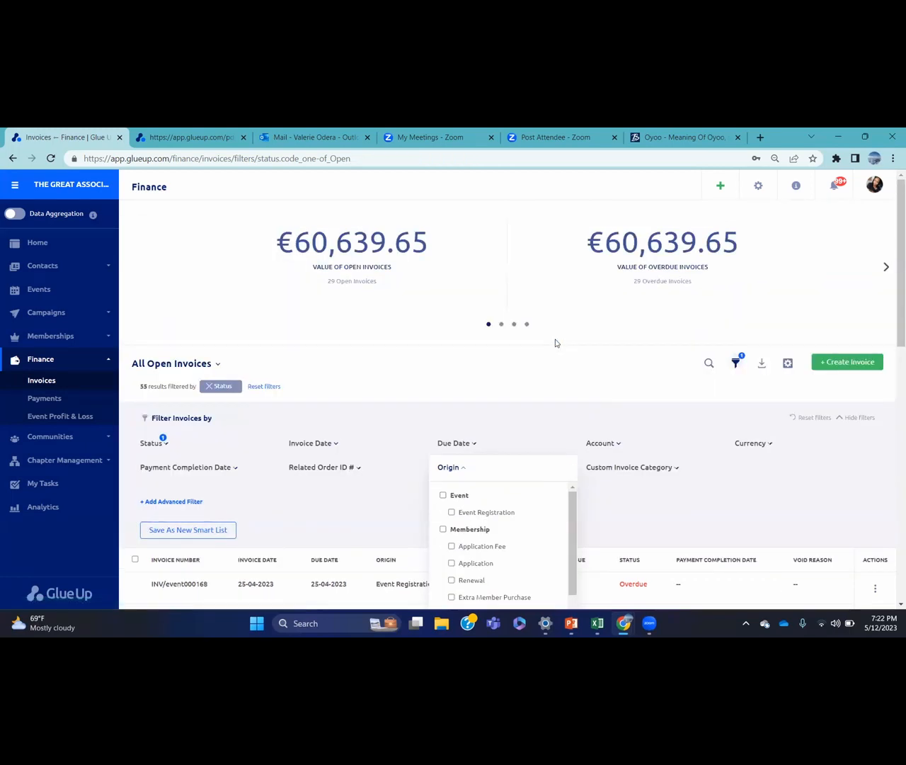
Filter the open invoices to the Sponsorship custom category (6 results), then hide the filters
left_click(657, 469)
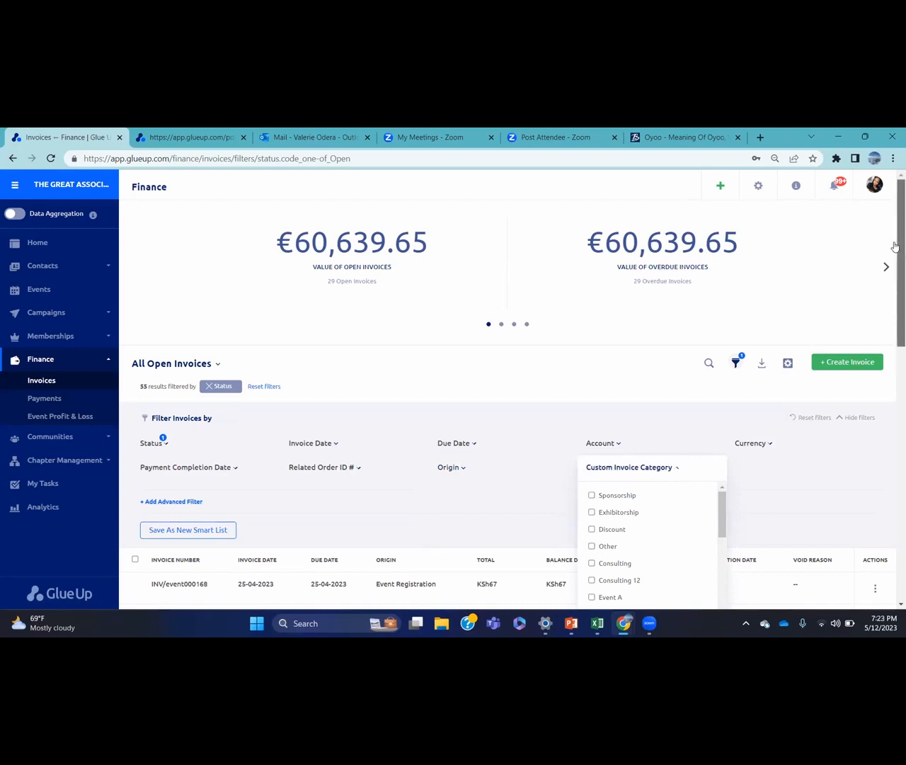
left_click_drag(896, 246, 897, 310)
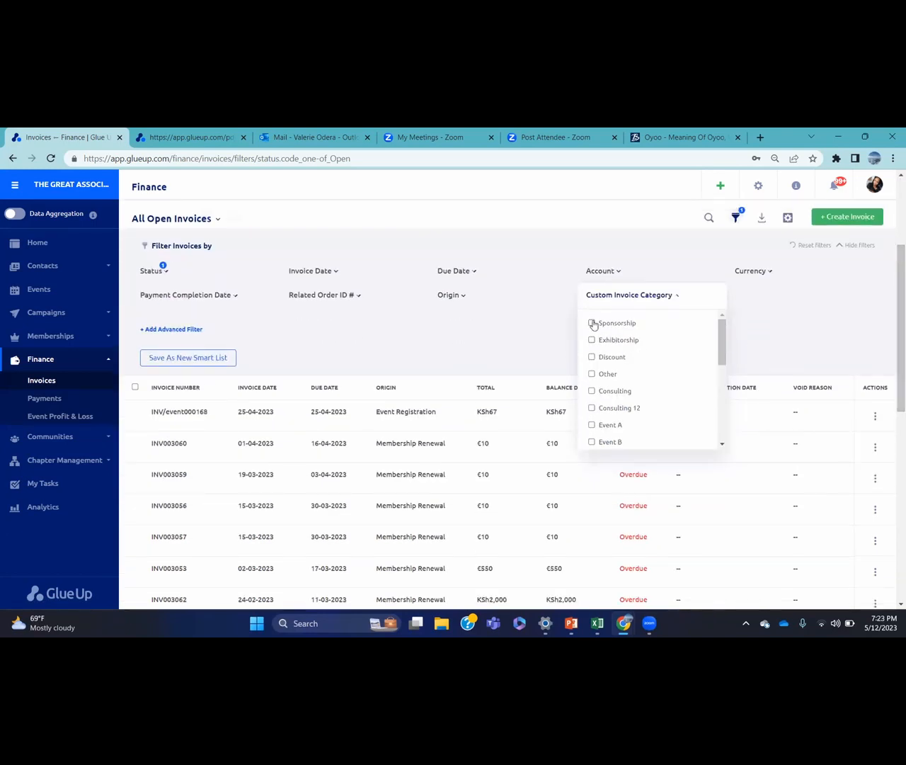
left_click(592, 323)
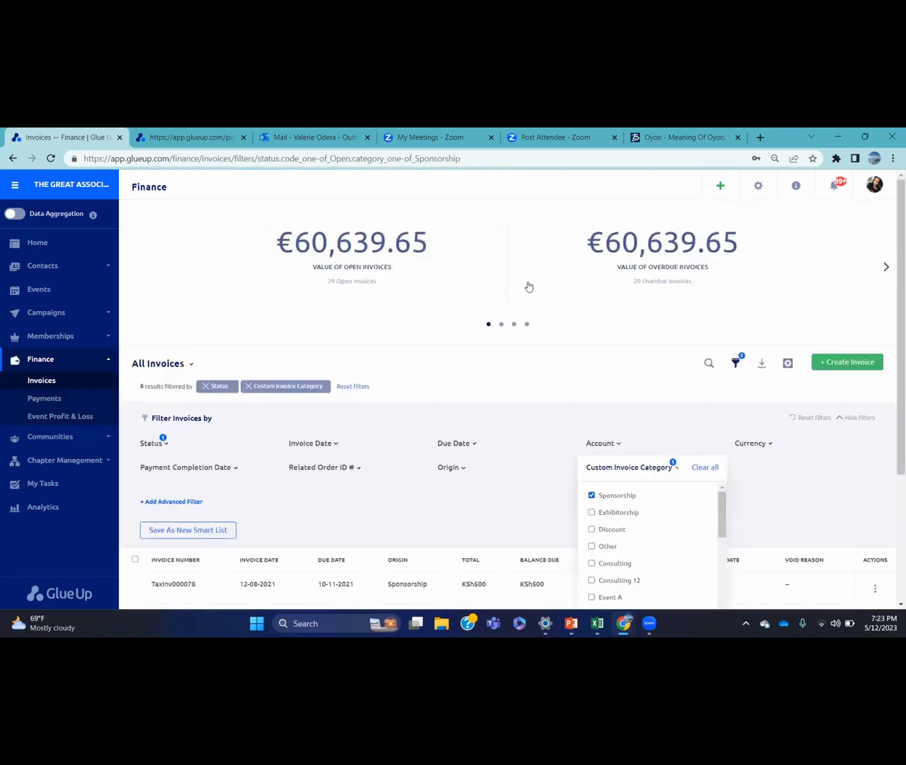
left_click(183, 435)
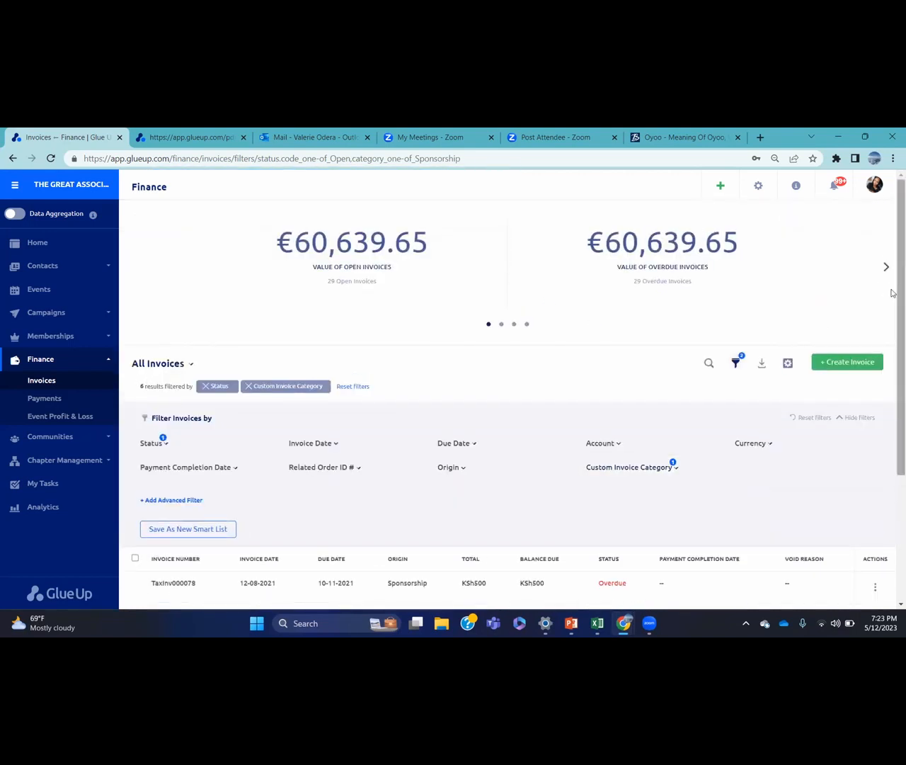
left_click_drag(896, 294, 896, 442)
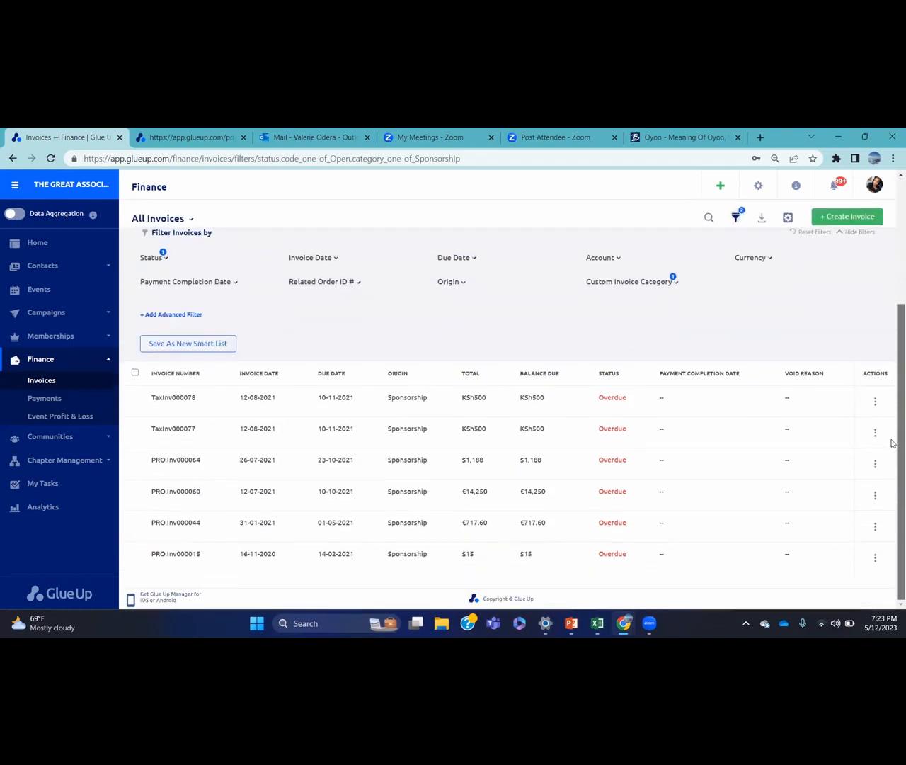
scroll(892, 425, "up", 1)
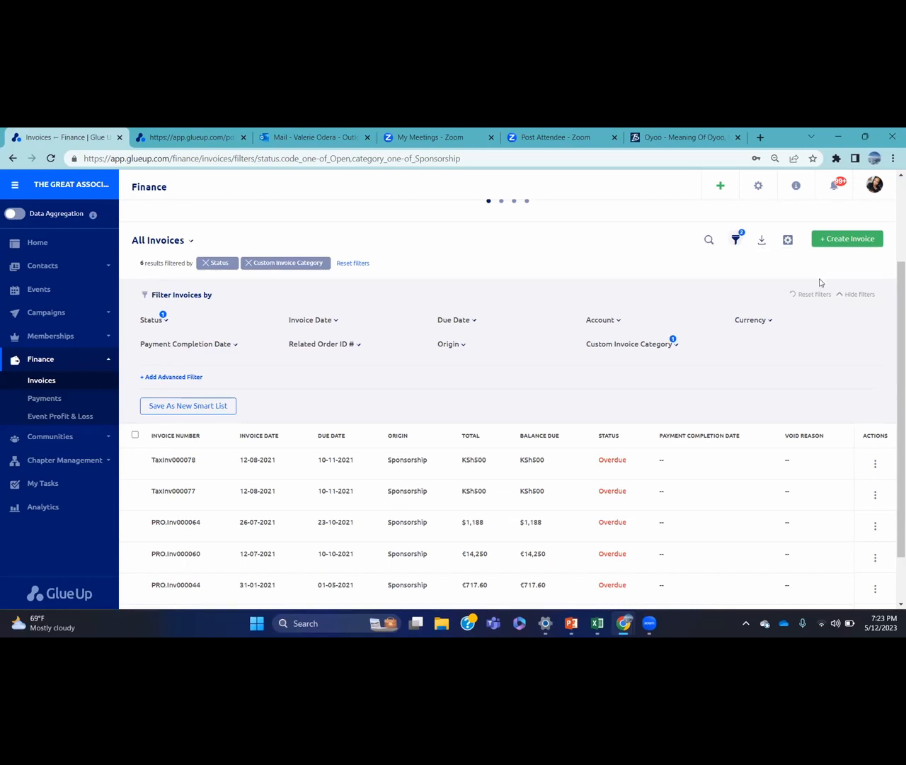
left_click(841, 295)
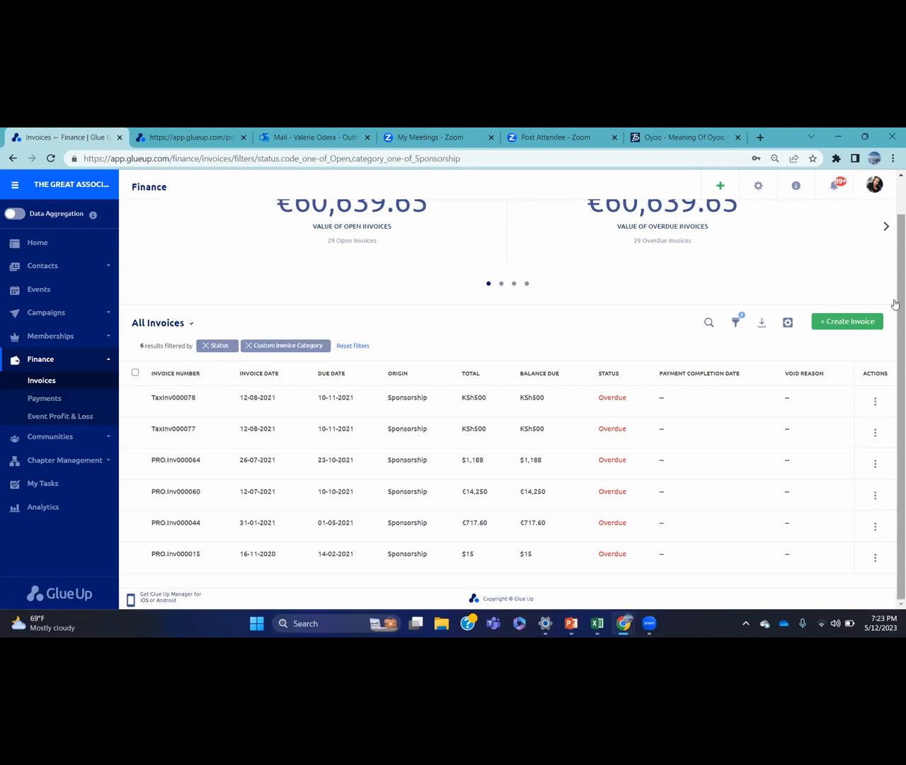
Start a new invoice and search for the recipient by name, selecting them so their Florida, Angola billing details fill in
left_click(853, 322)
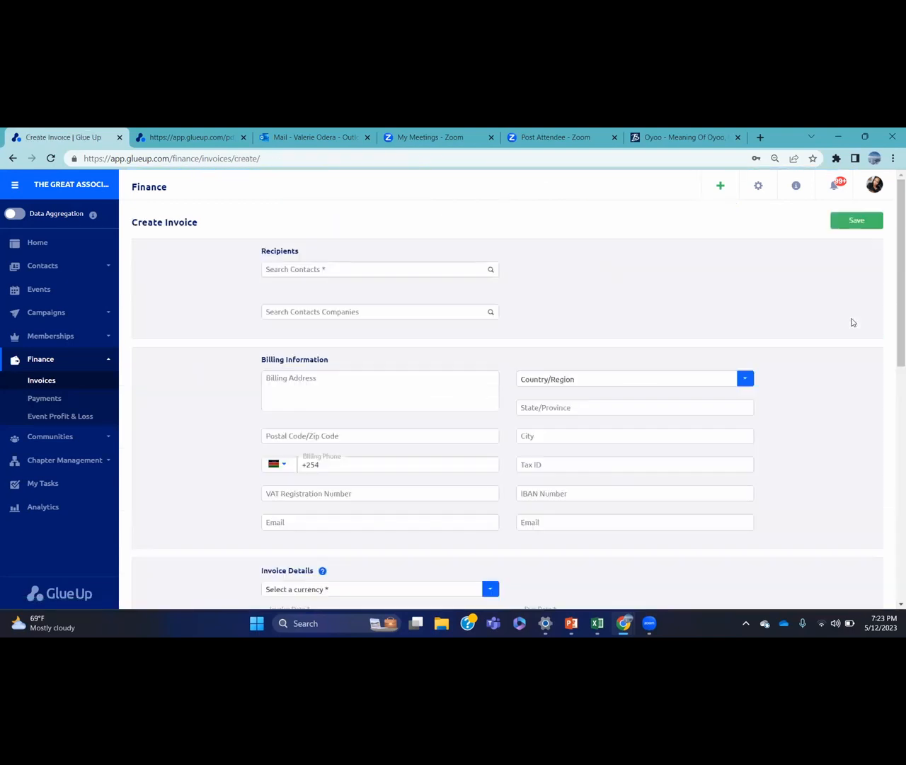
left_click(408, 268)
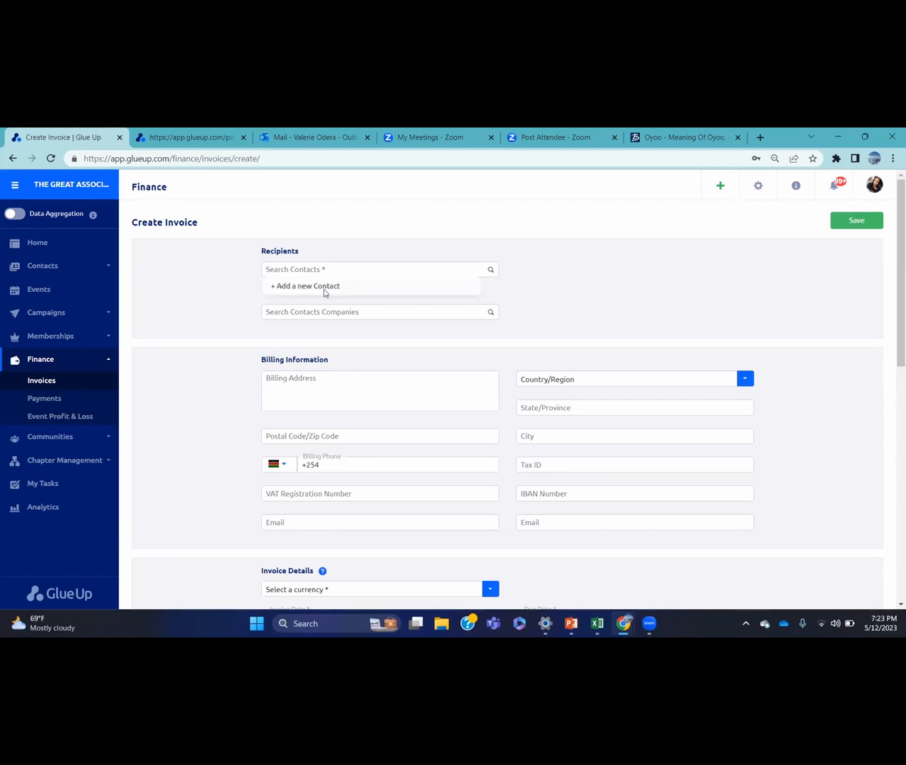
left_click(335, 266)
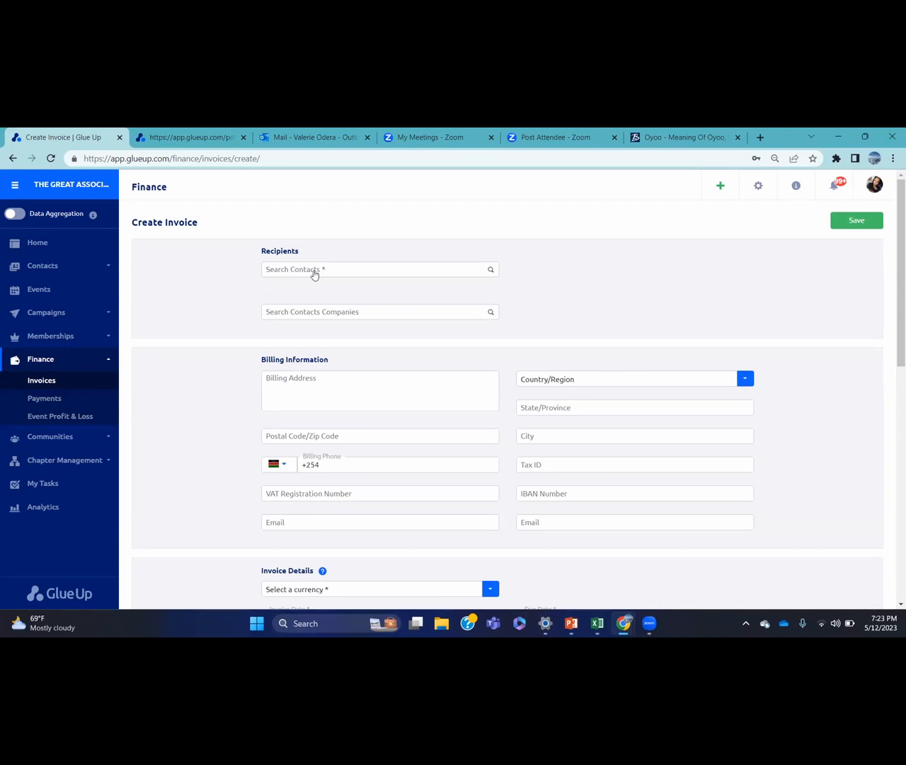
left_click(322, 266)
left_click(325, 268)
left_click(330, 268)
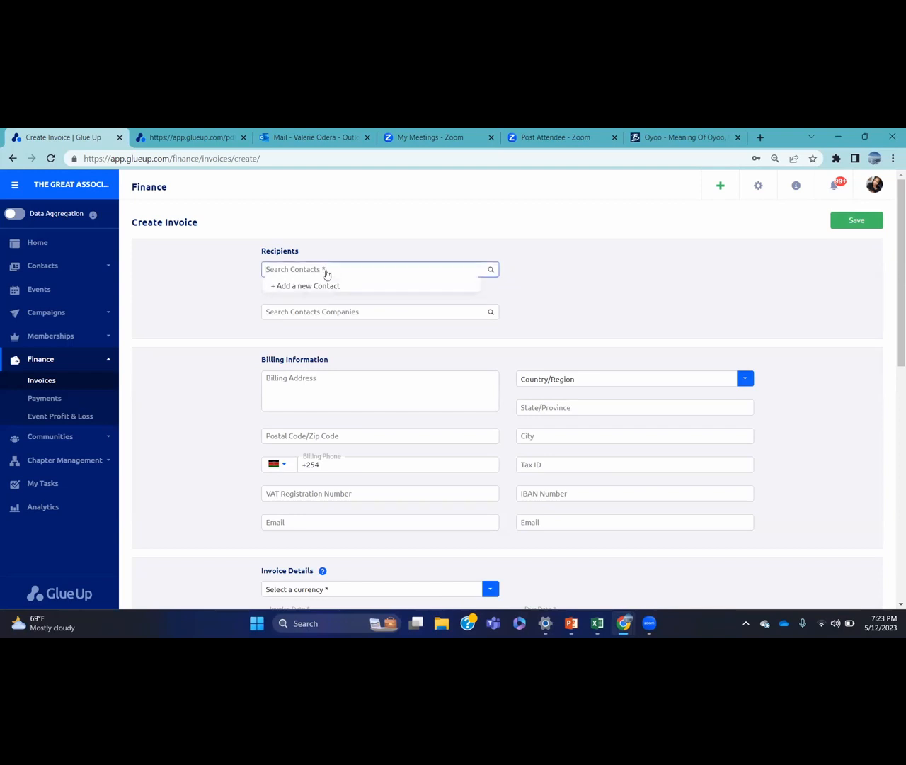
left_click(328, 272)
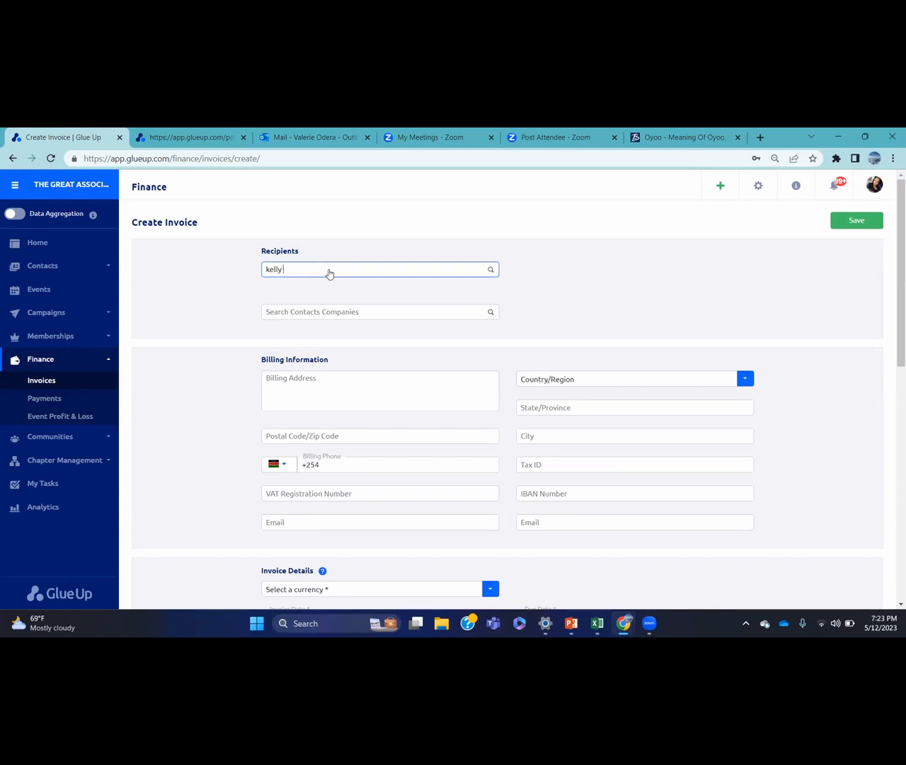
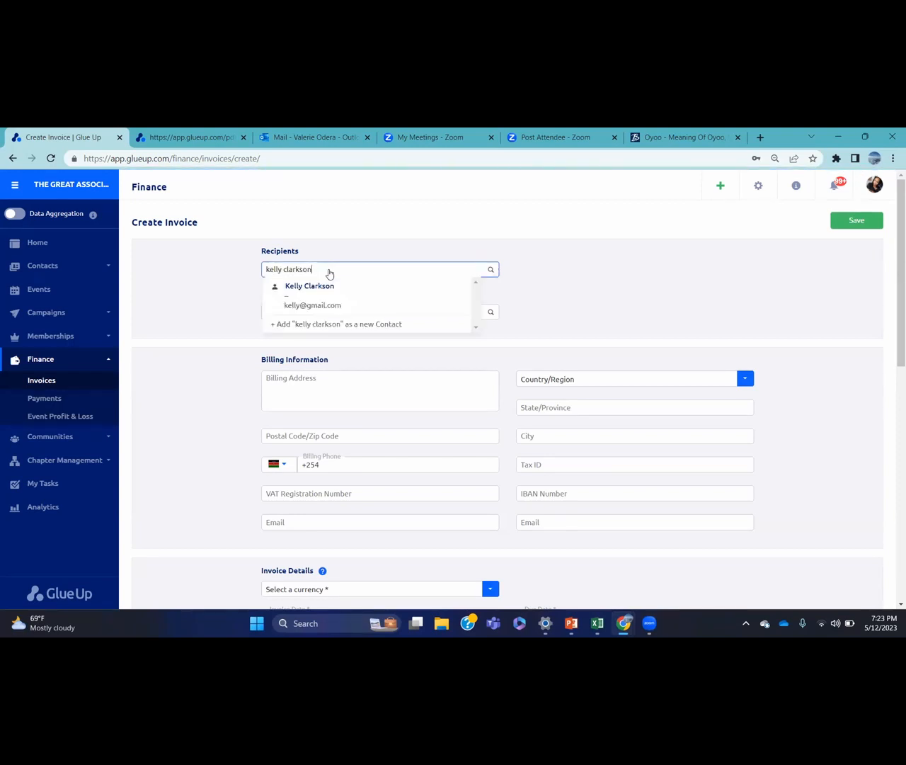
left_click(339, 292)
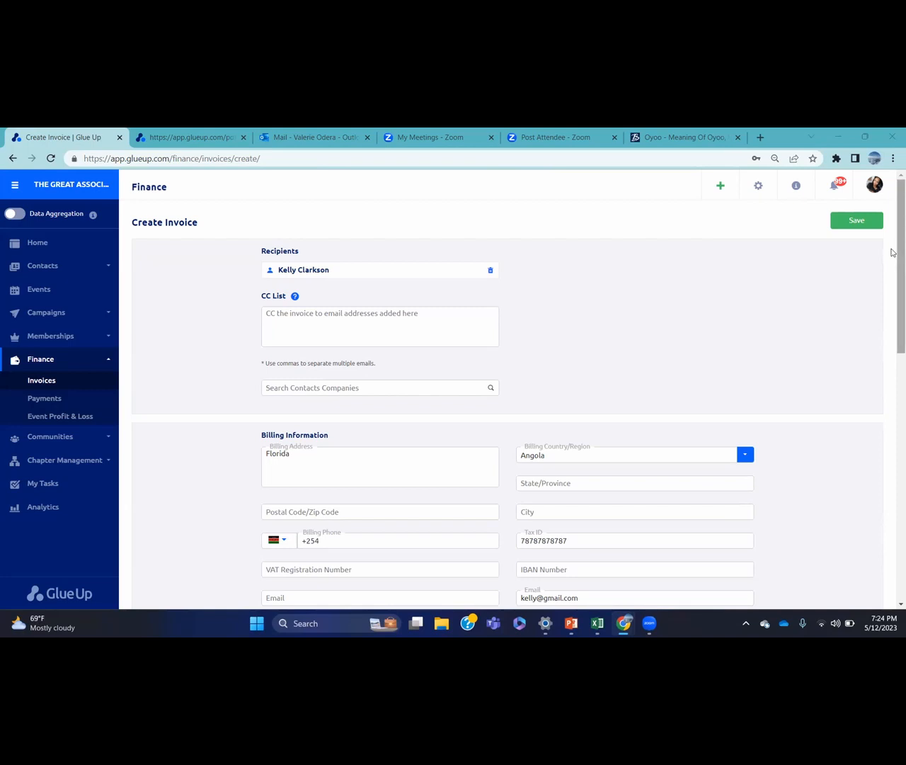
scroll(892, 251, "down", 1)
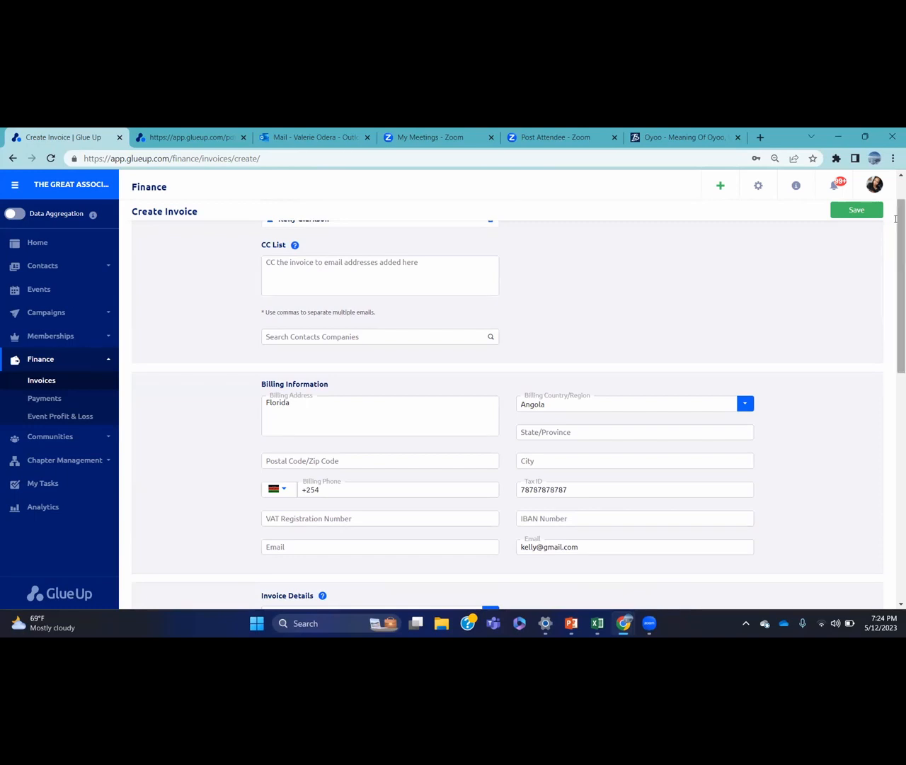
scroll(752, 258, "down", 2)
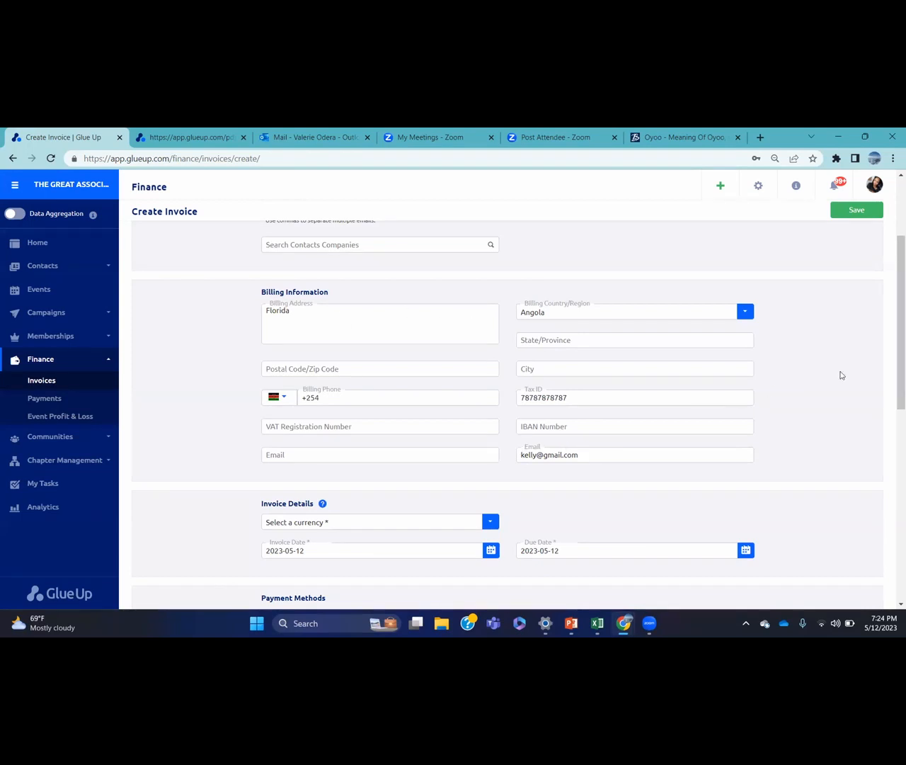
Set the invoice currency to US Dollar and the due date to 31 May 2023
left_click_drag(893, 257, 893, 331)
left_click(488, 331)
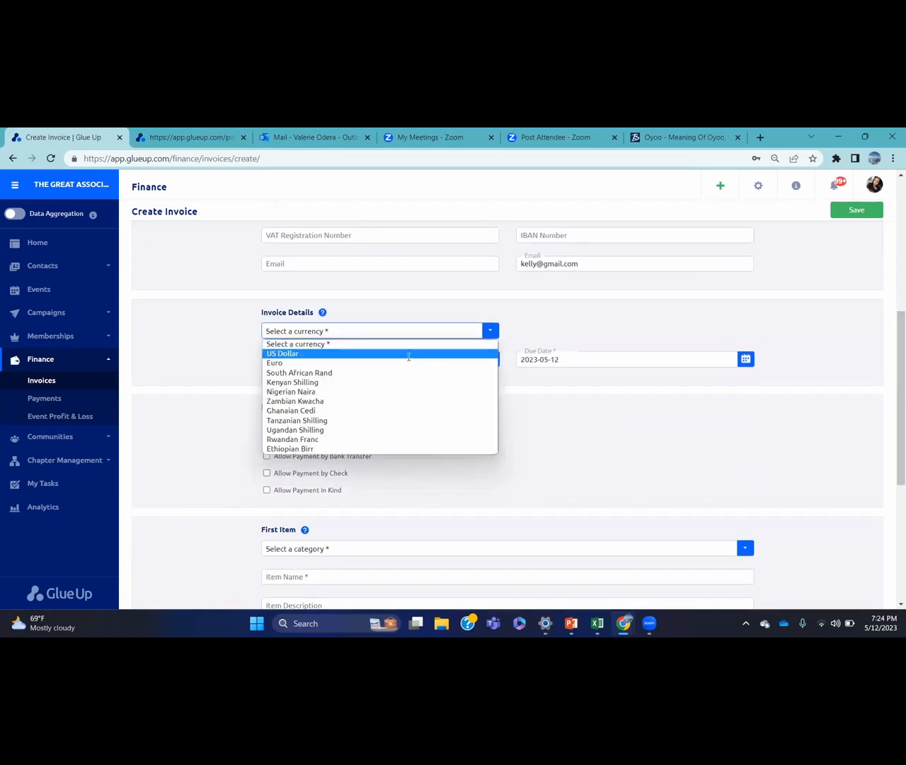
left_click(409, 356)
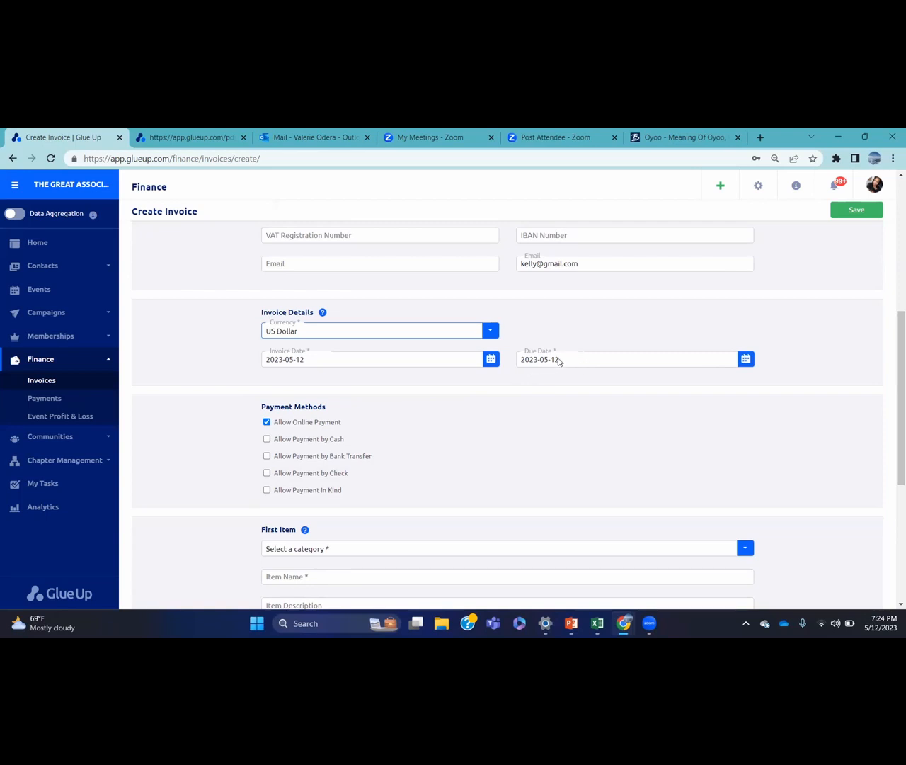
left_click(746, 361)
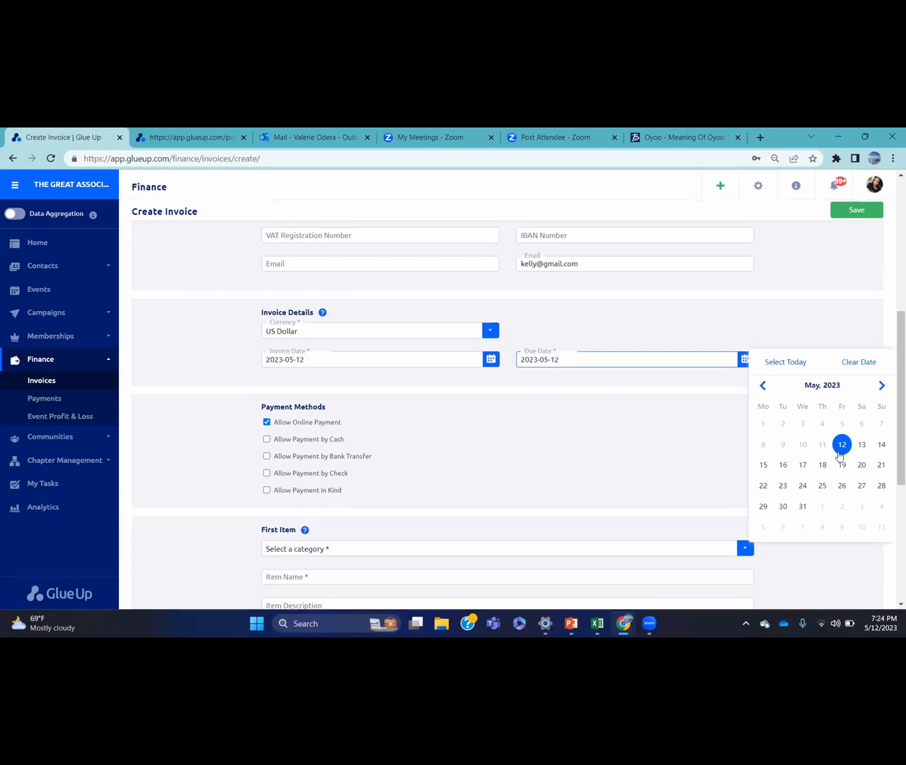
left_click(803, 507)
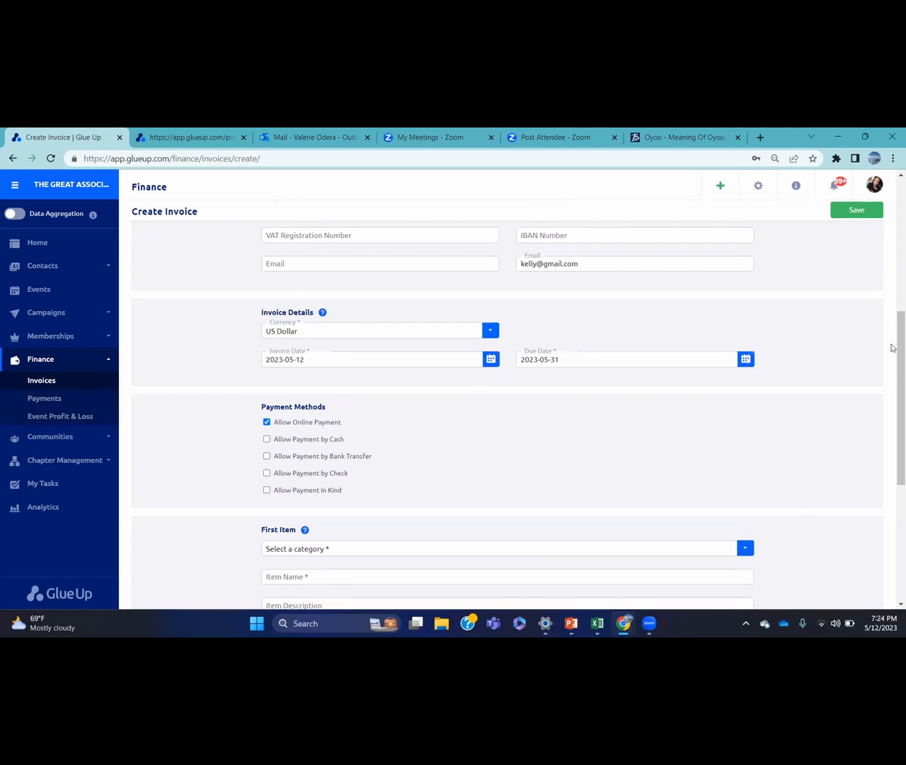
Allow payment by bank transfer with bank details 'Bank x 898765'
left_click_drag(892, 328, 893, 364)
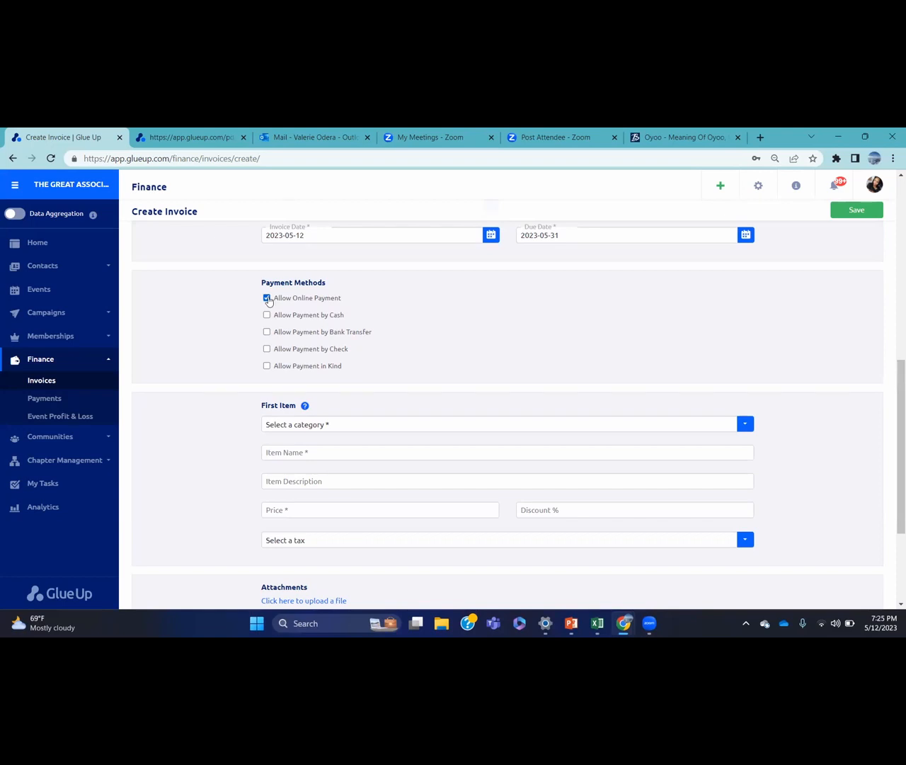
left_click(266, 332)
left_click(291, 346)
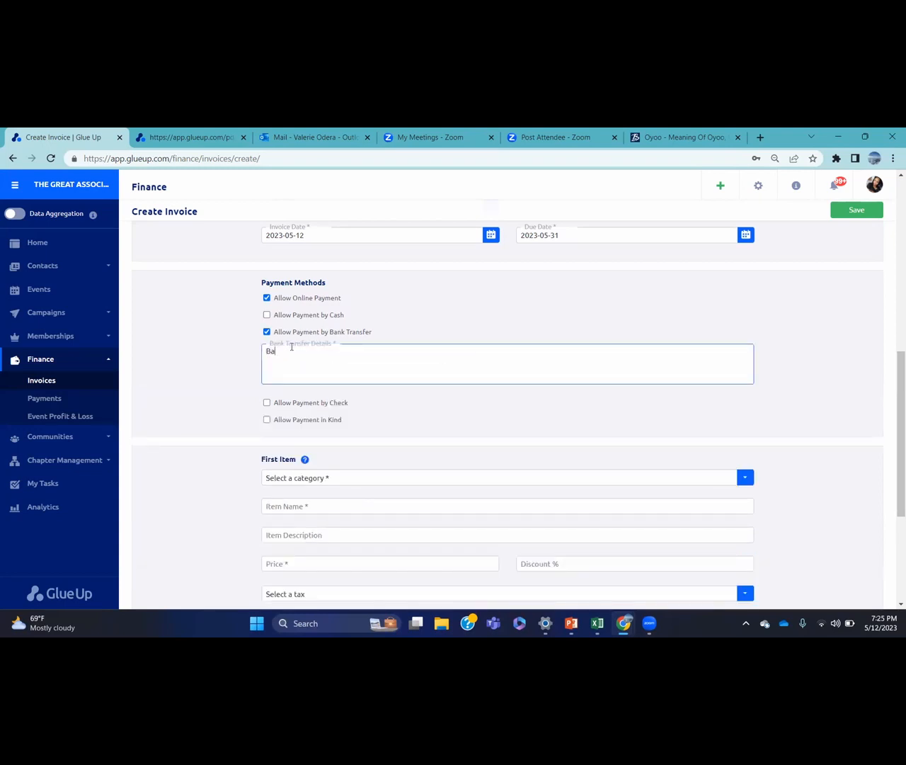
left_click_drag(891, 367, 891, 452)
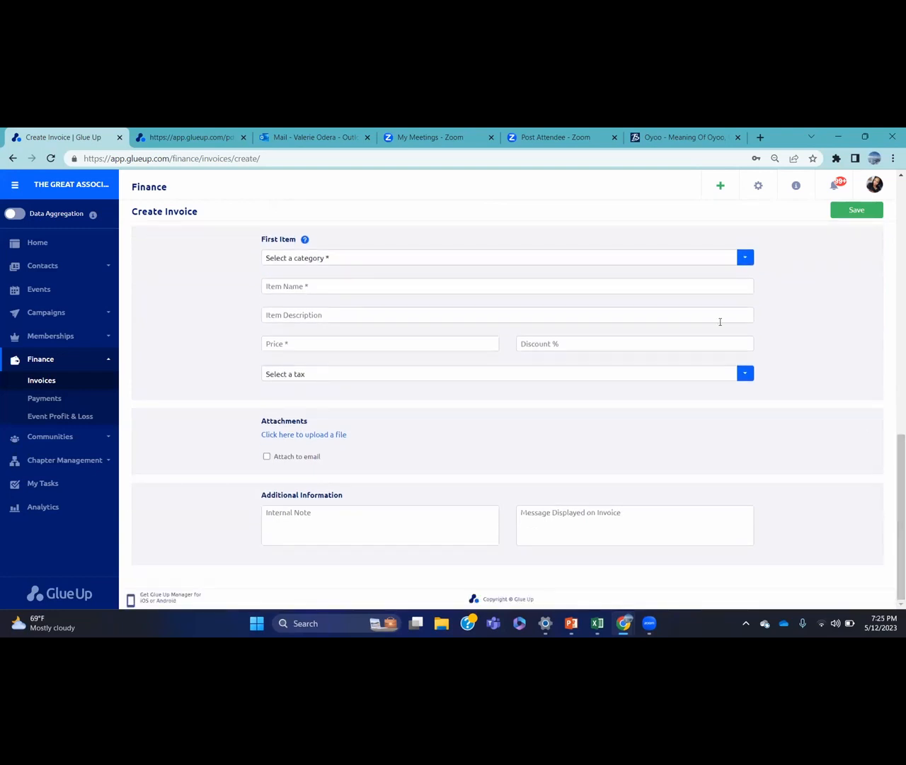
Add first item 'Consulting services' in the Consulting category at 10000, leaving tax empty
left_click(395, 264)
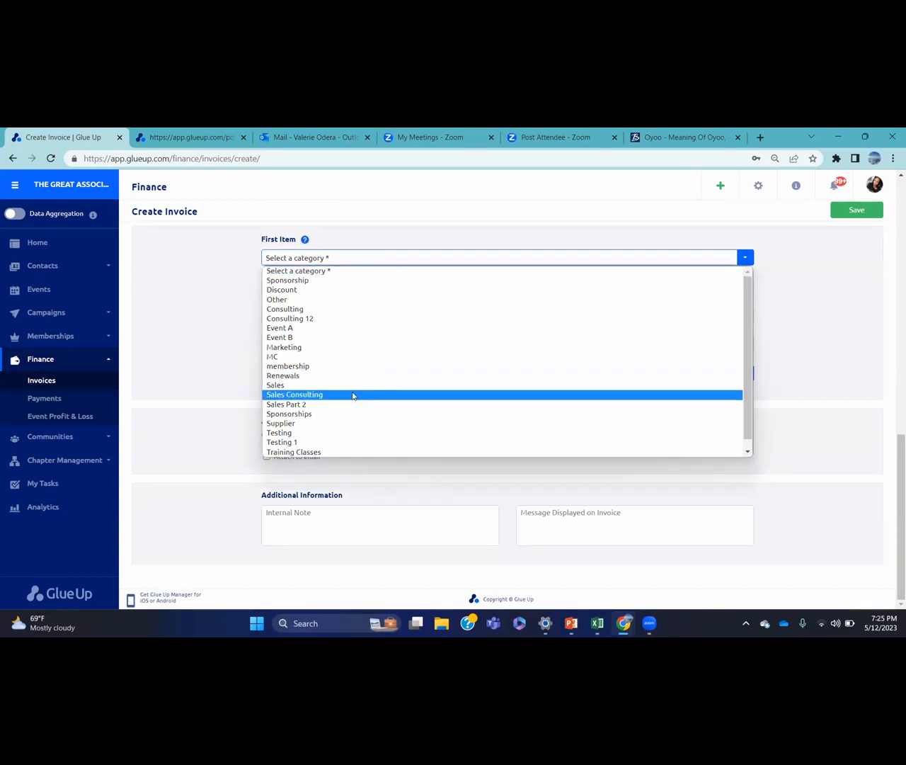
left_click(317, 310)
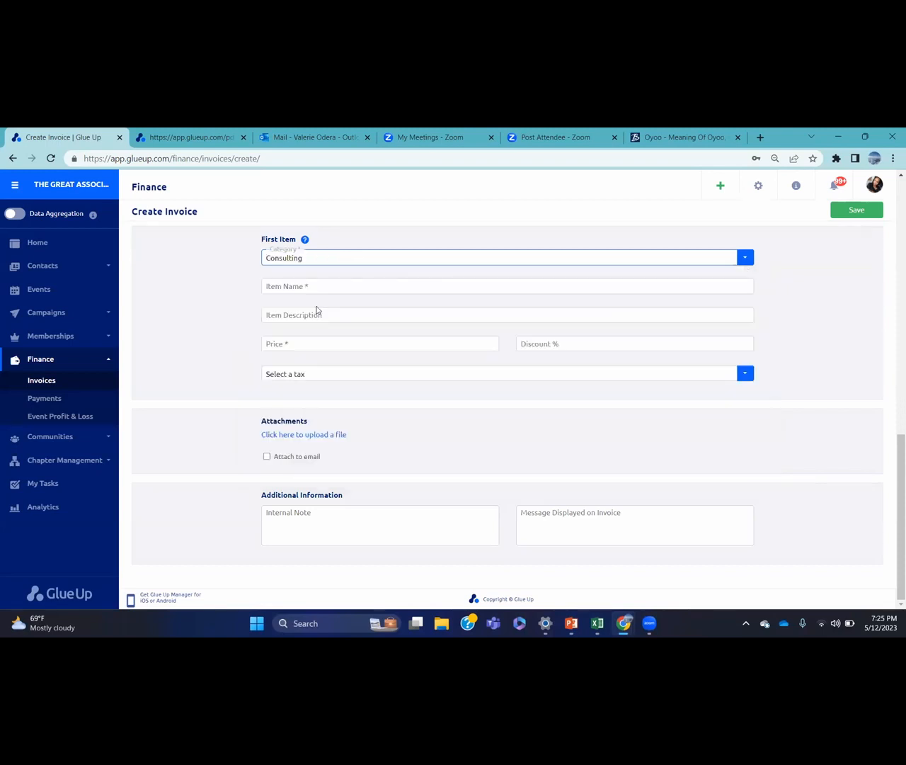
left_click(340, 289)
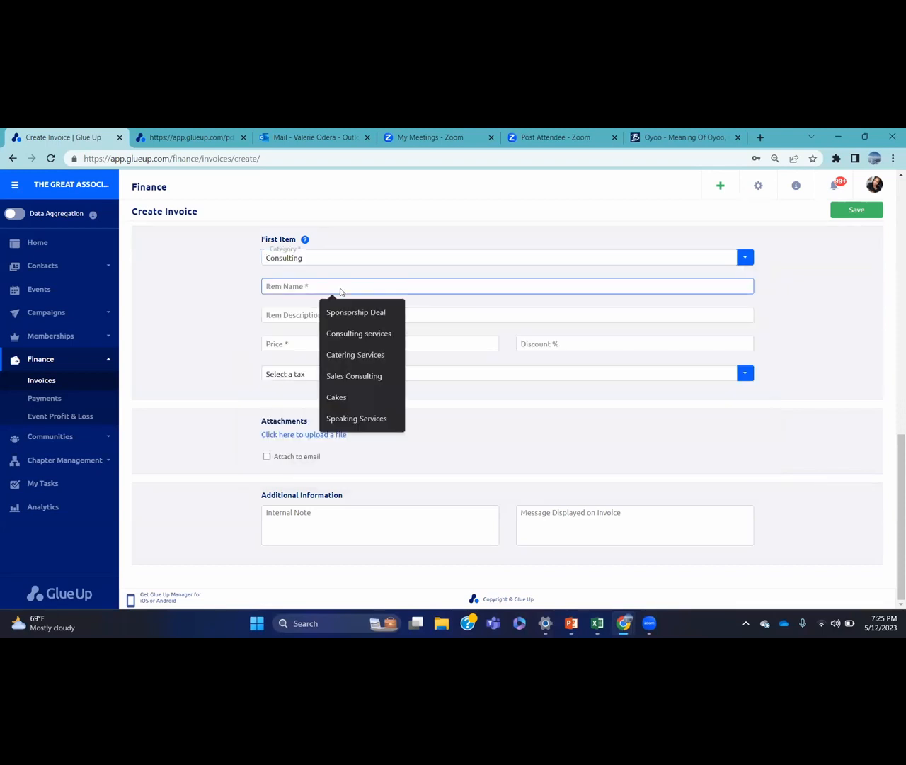
left_click(365, 333)
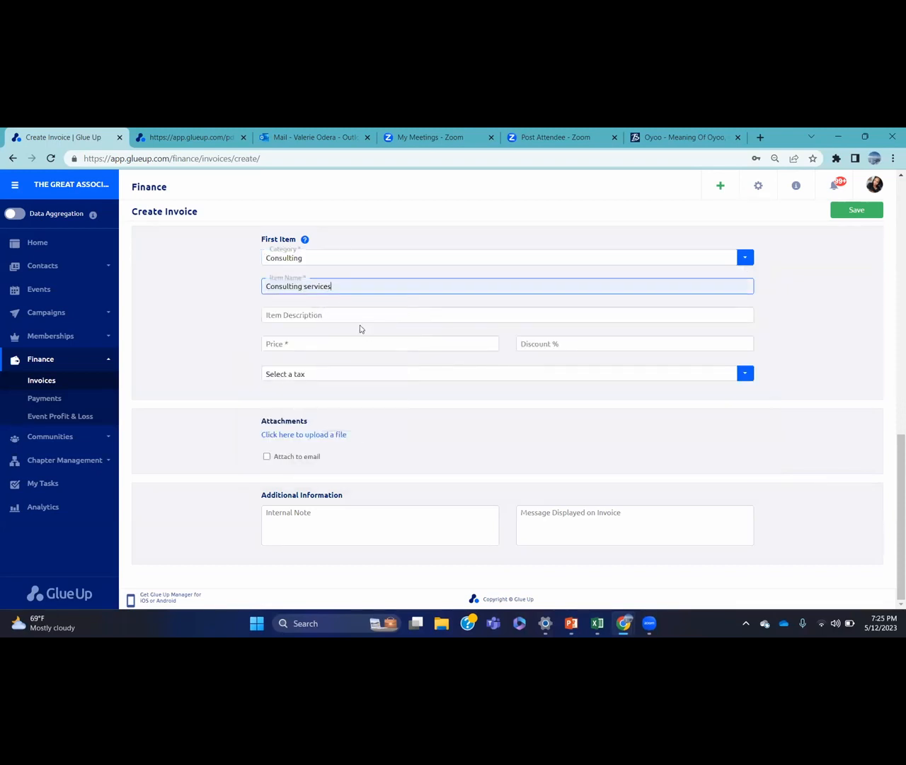
left_click(349, 344)
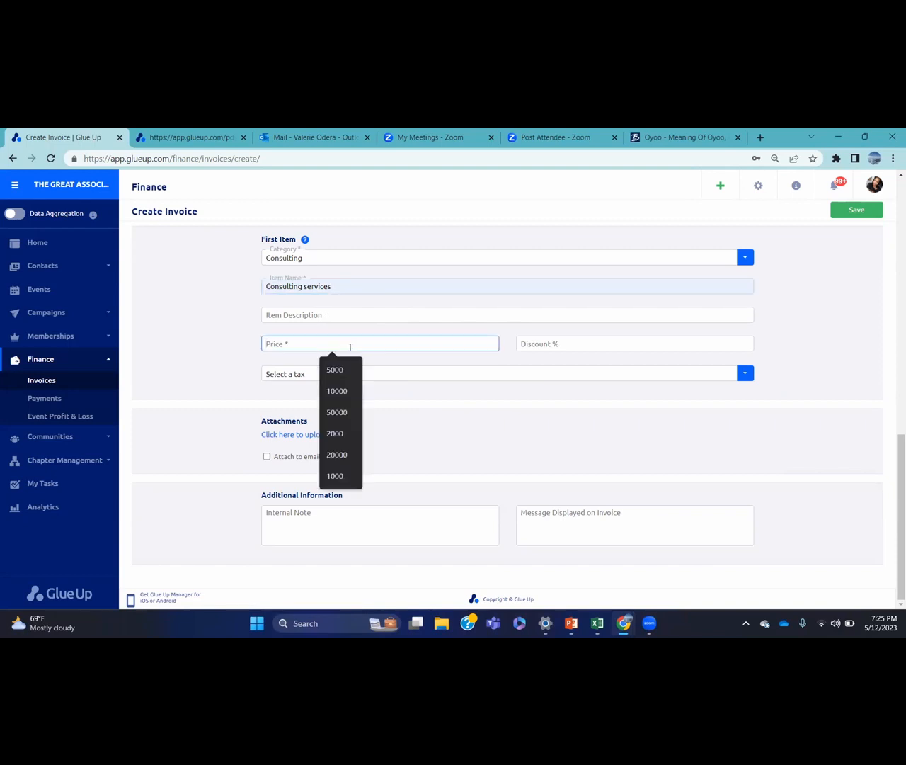
left_click(351, 385)
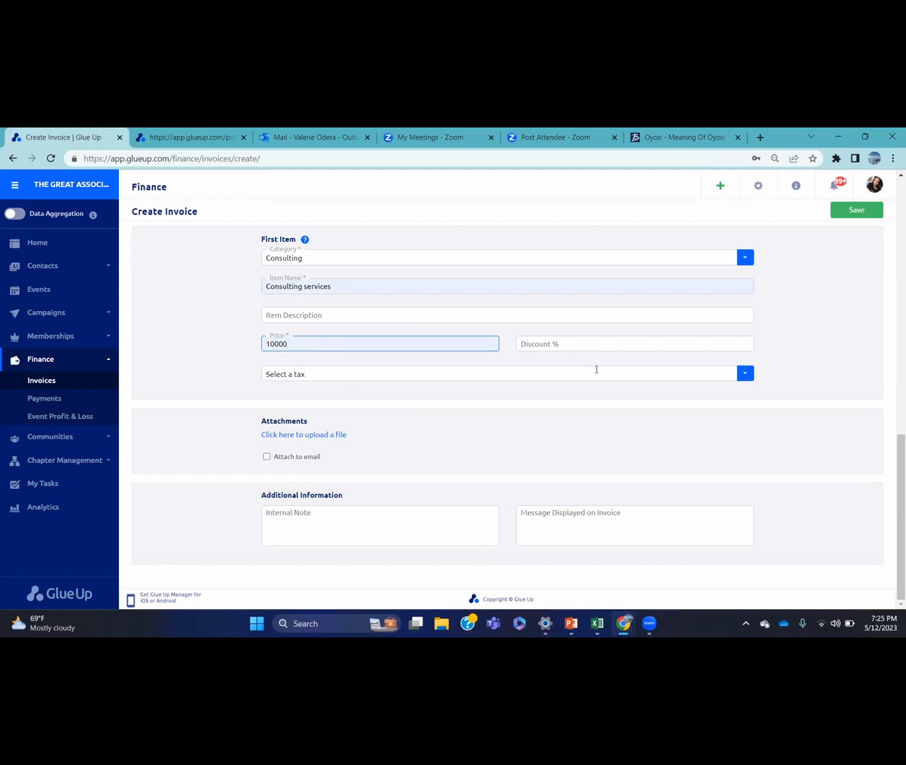
left_click(597, 369)
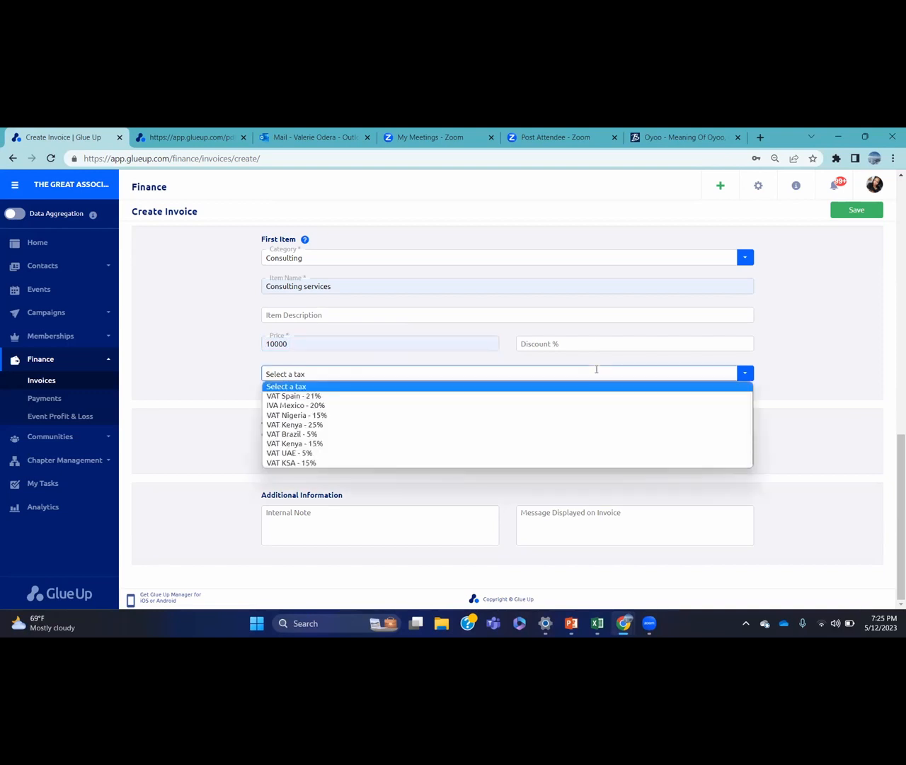
left_click(811, 326)
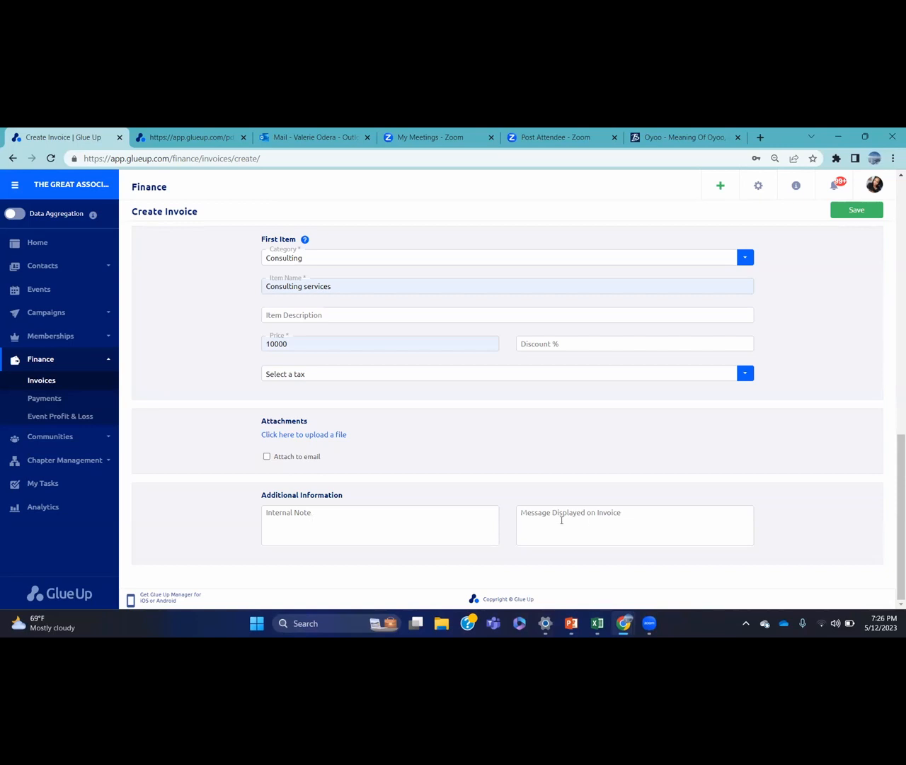
left_click_drag(897, 474, 896, 226)
Save the invoice as a draft without approving it, then view it atop All Invoices
left_click(865, 220)
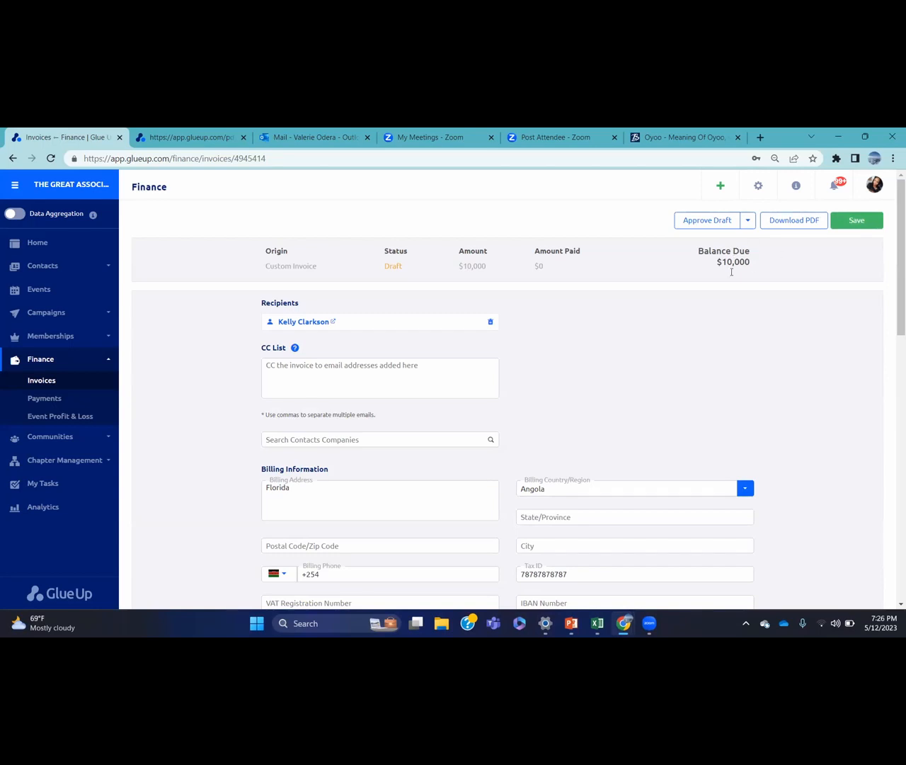
left_click(708, 220)
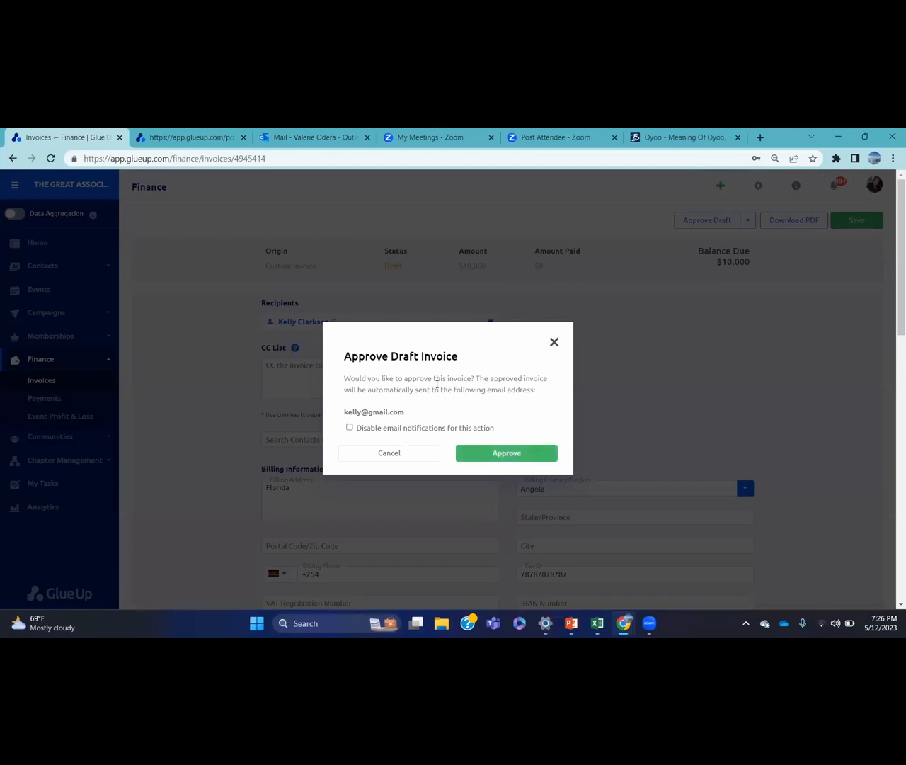
left_click(553, 343)
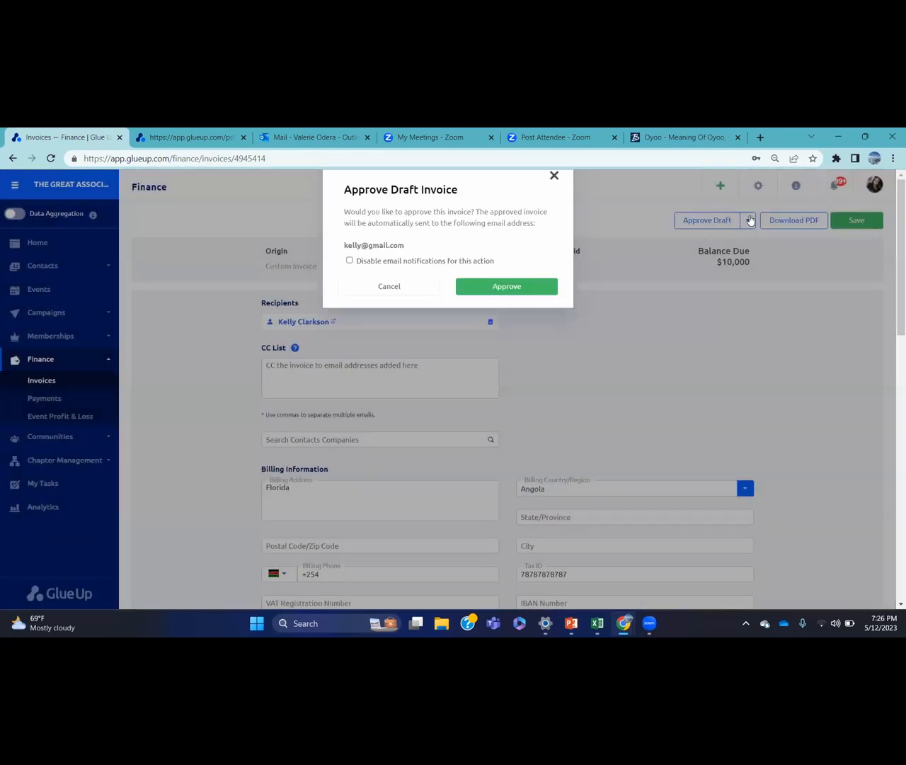
left_click(748, 220)
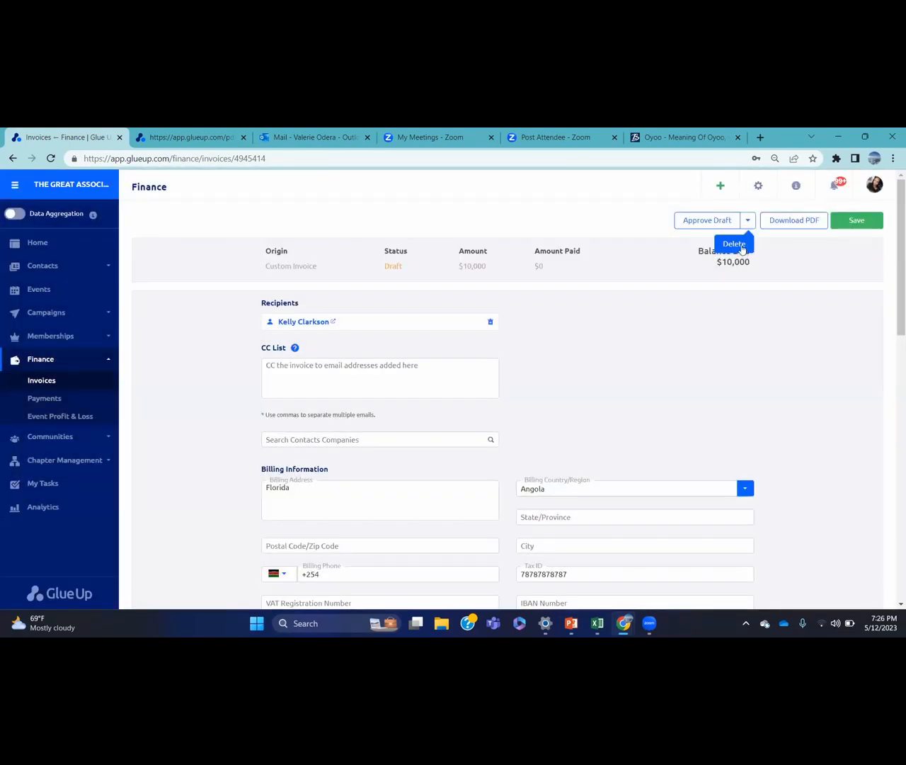
left_click(858, 221)
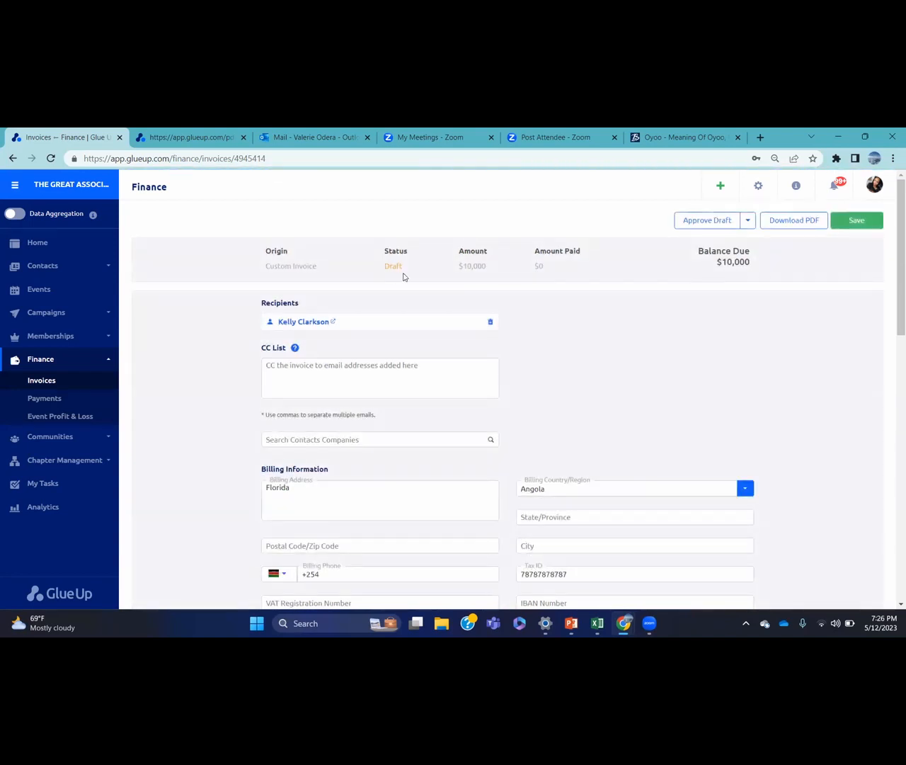
left_click(55, 383)
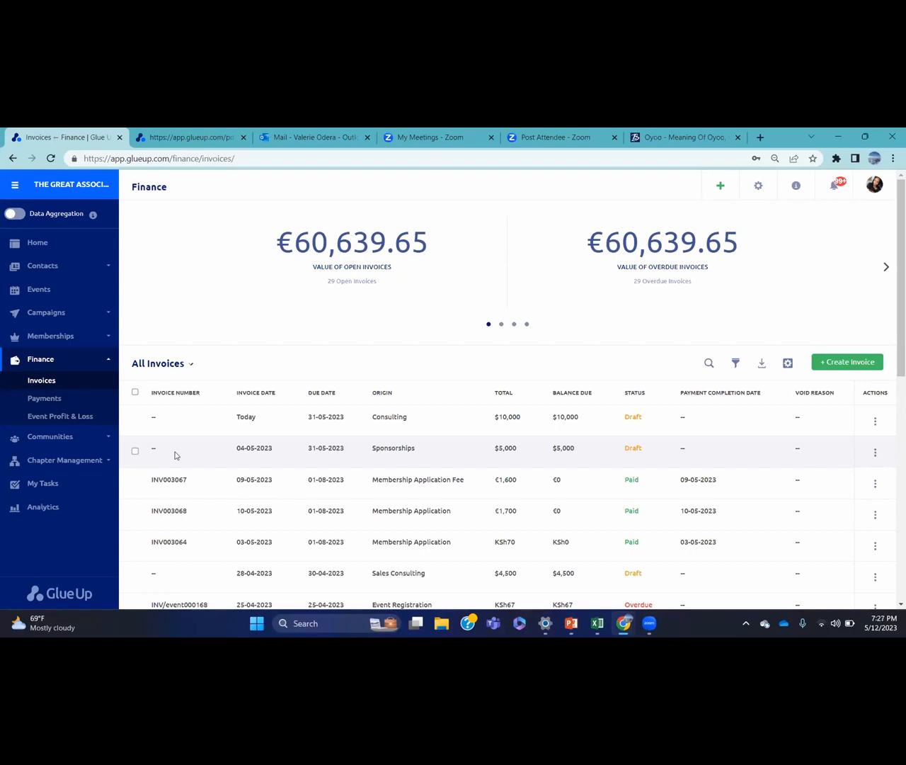
left_click(875, 422)
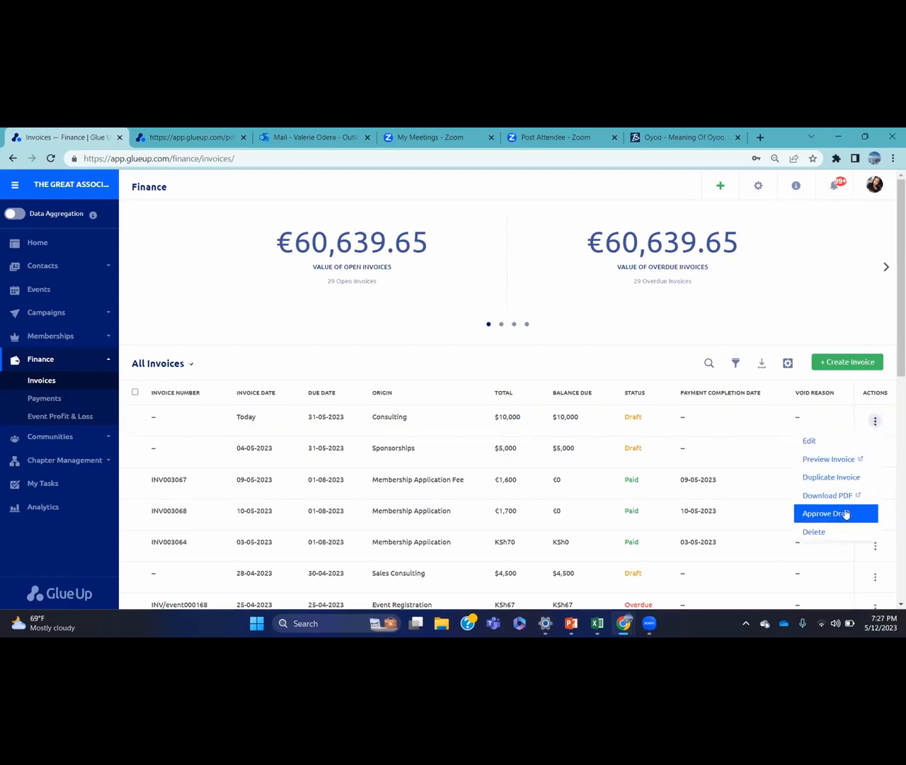
left_click(834, 476)
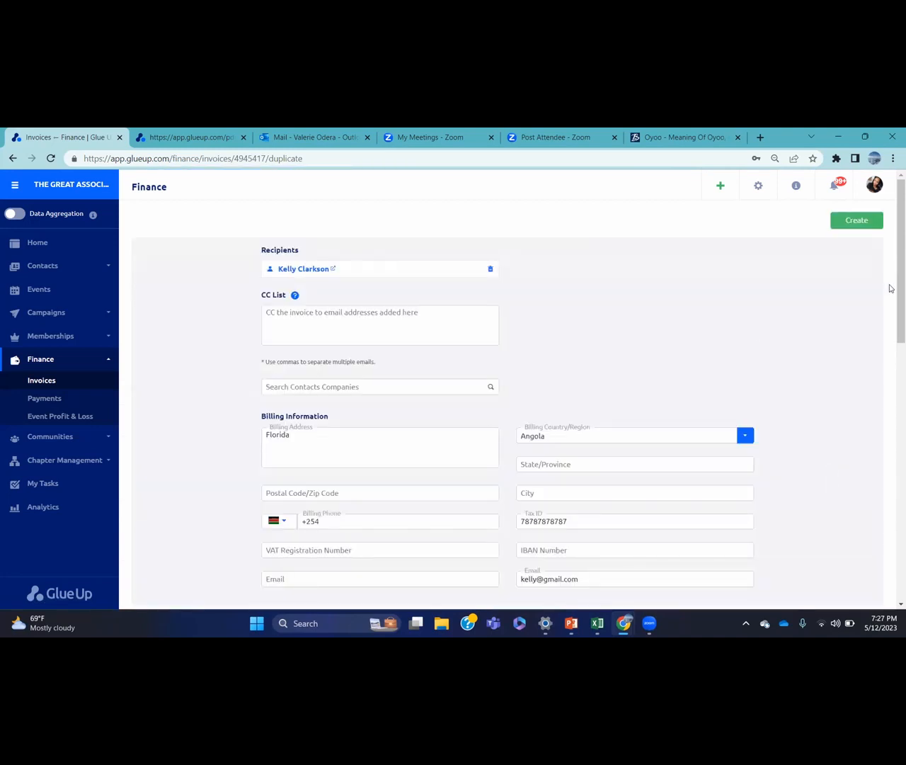
left_click_drag(892, 298, 892, 213)
left_click(76, 383)
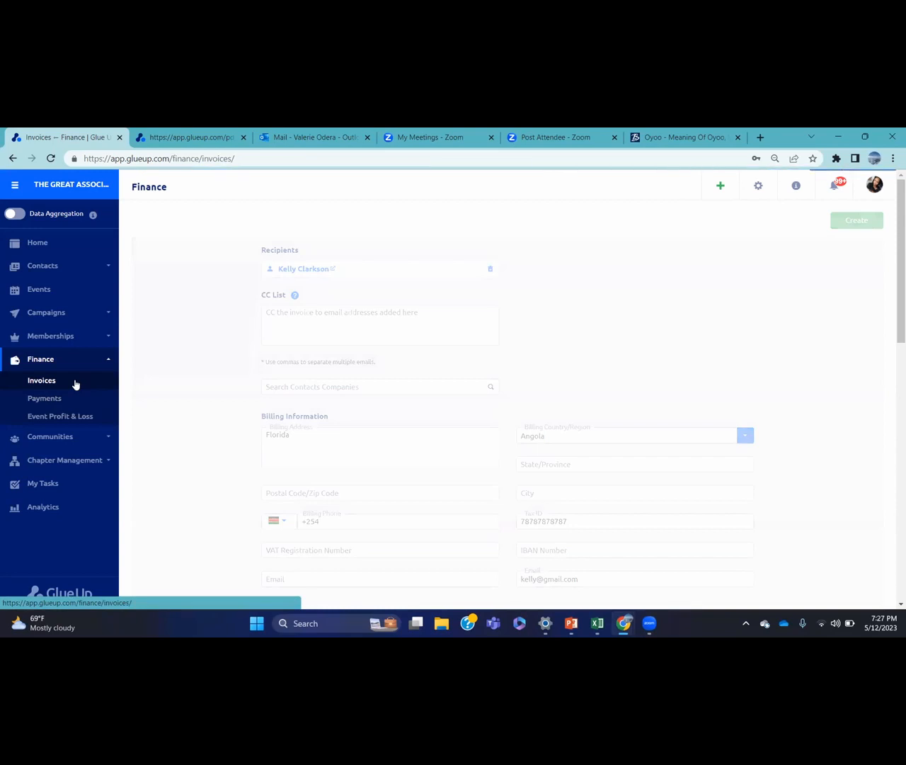
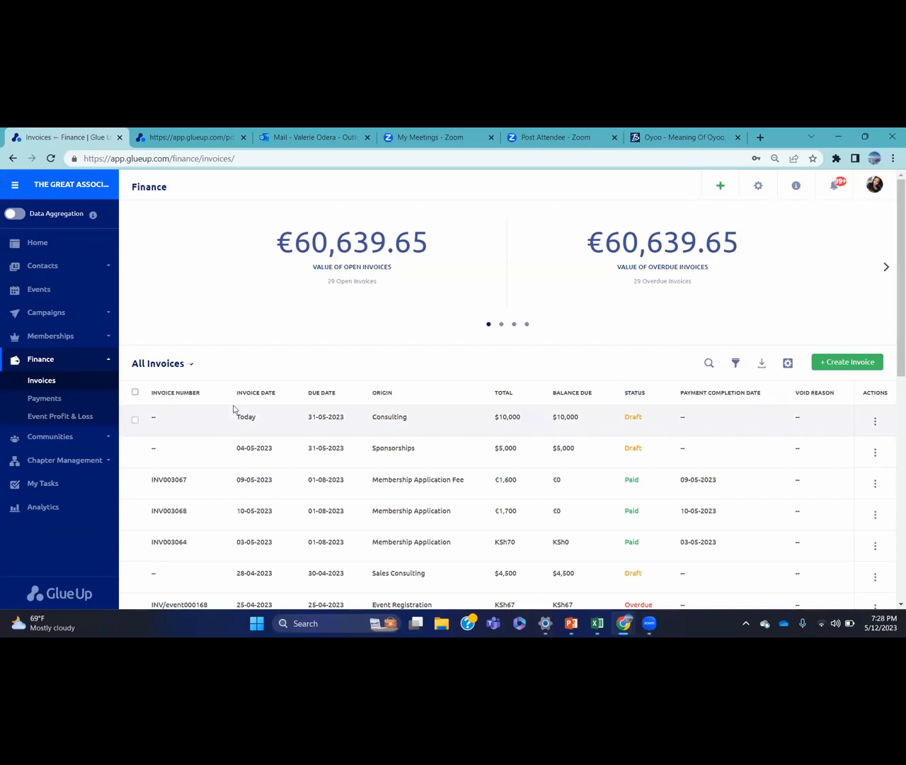
Open the Finance Payments list, showing KSh293k across 61 completed payments
left_click(59, 399)
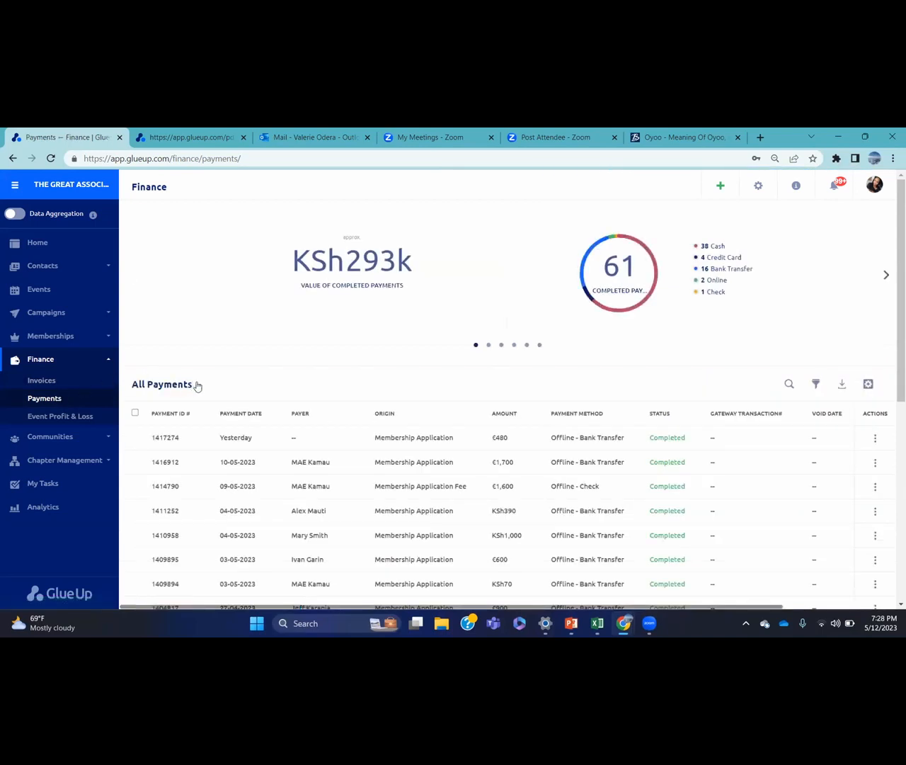
left_click(199, 385)
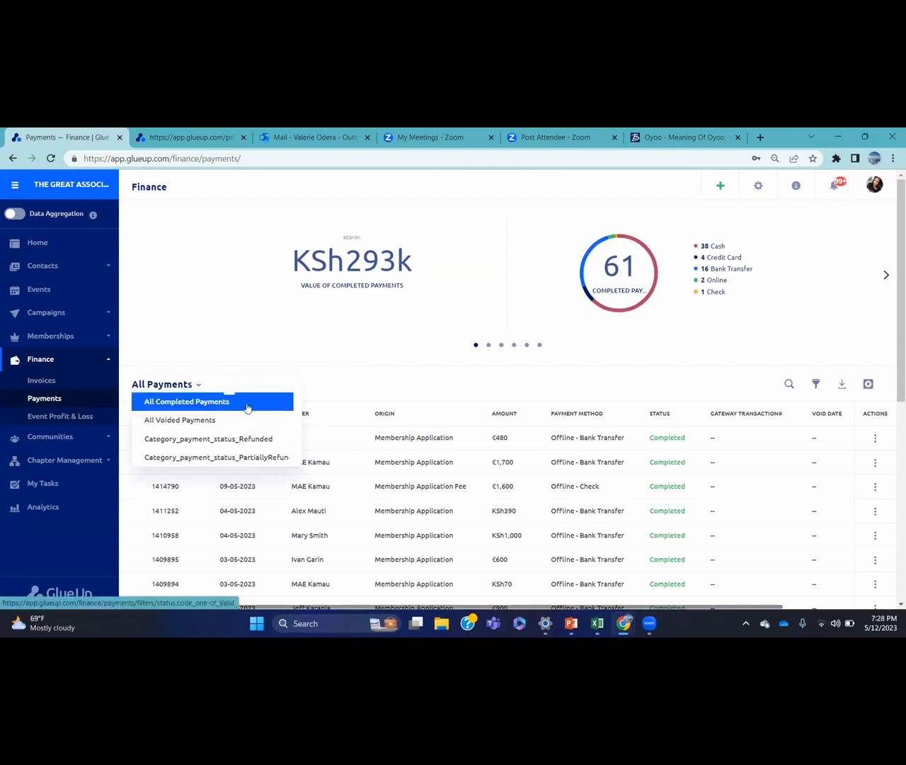
left_click(233, 443)
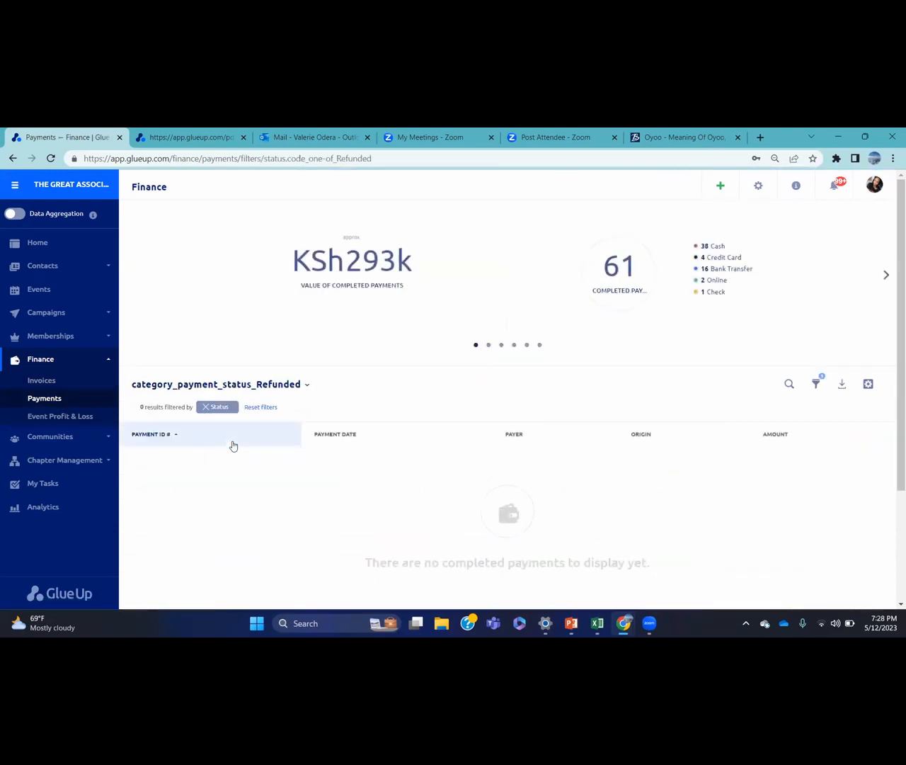
left_click(205, 409)
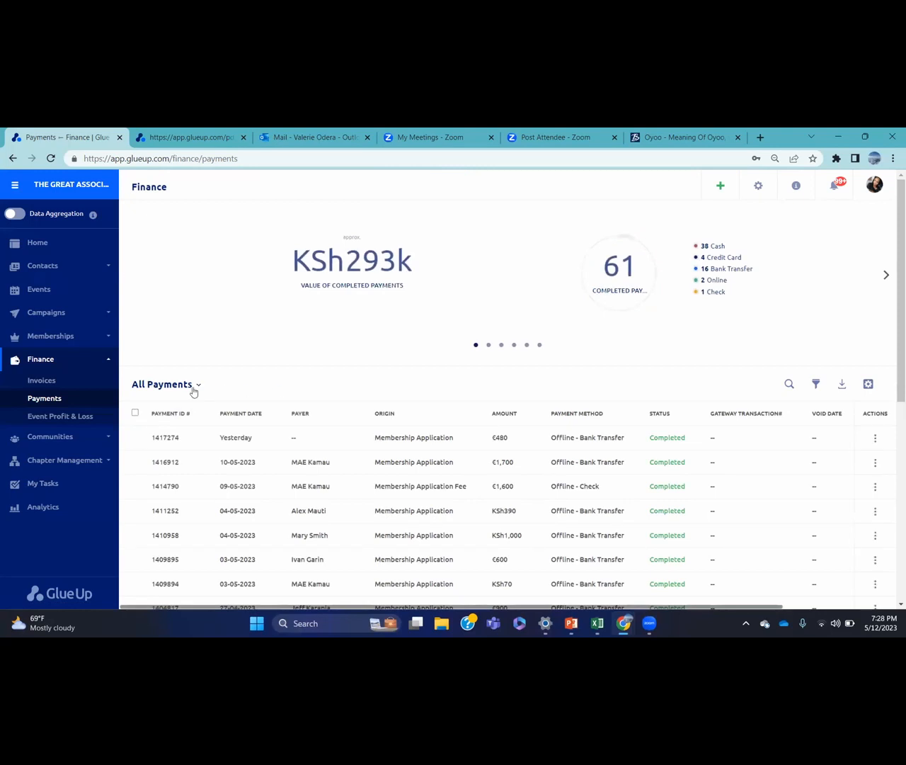
left_click(135, 413)
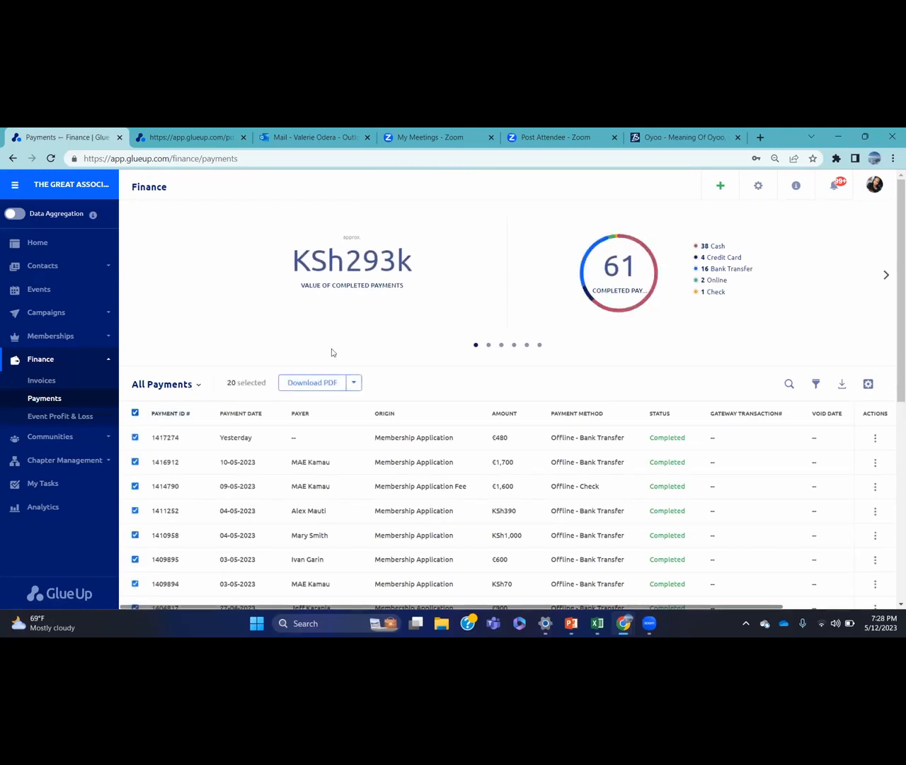
left_click(356, 386)
left_click(134, 413)
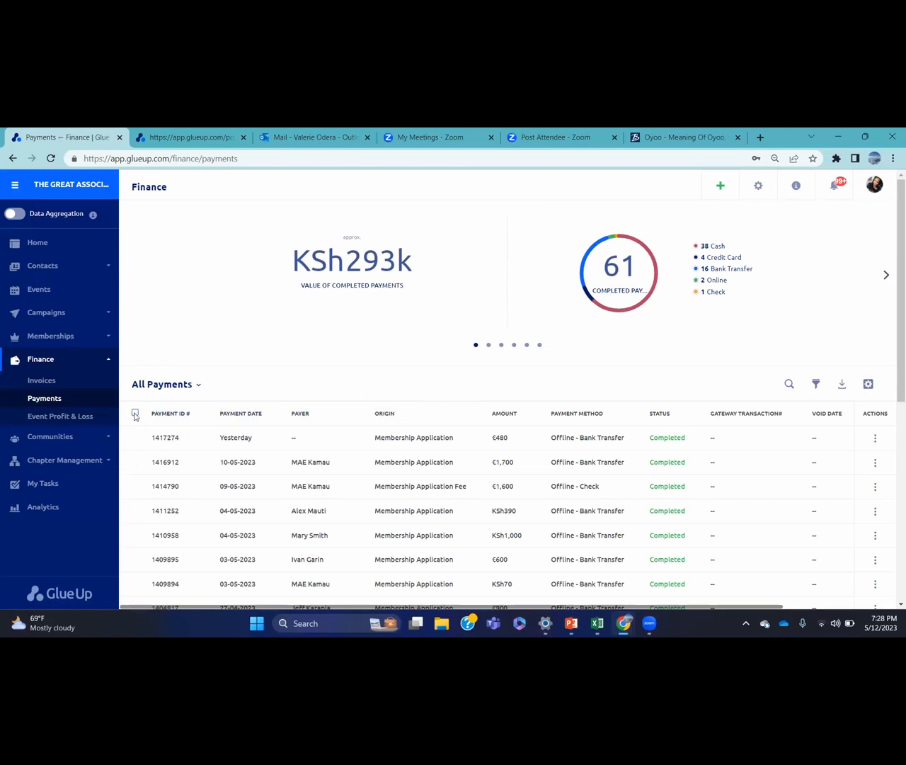
left_click(816, 385)
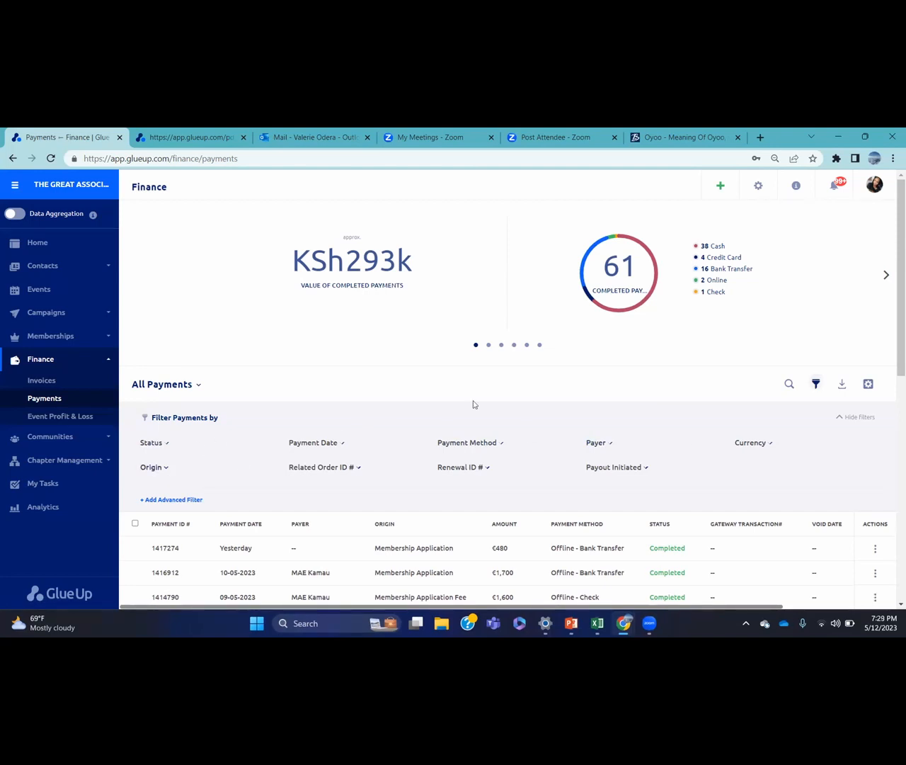
left_click(334, 444)
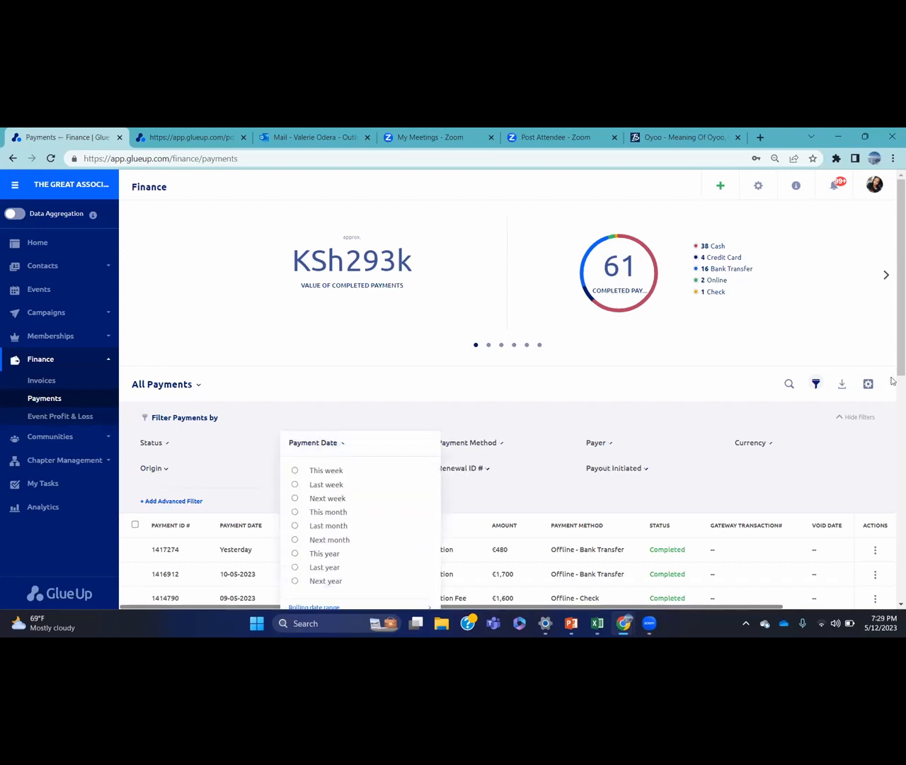
scroll(894, 337, "down", 1)
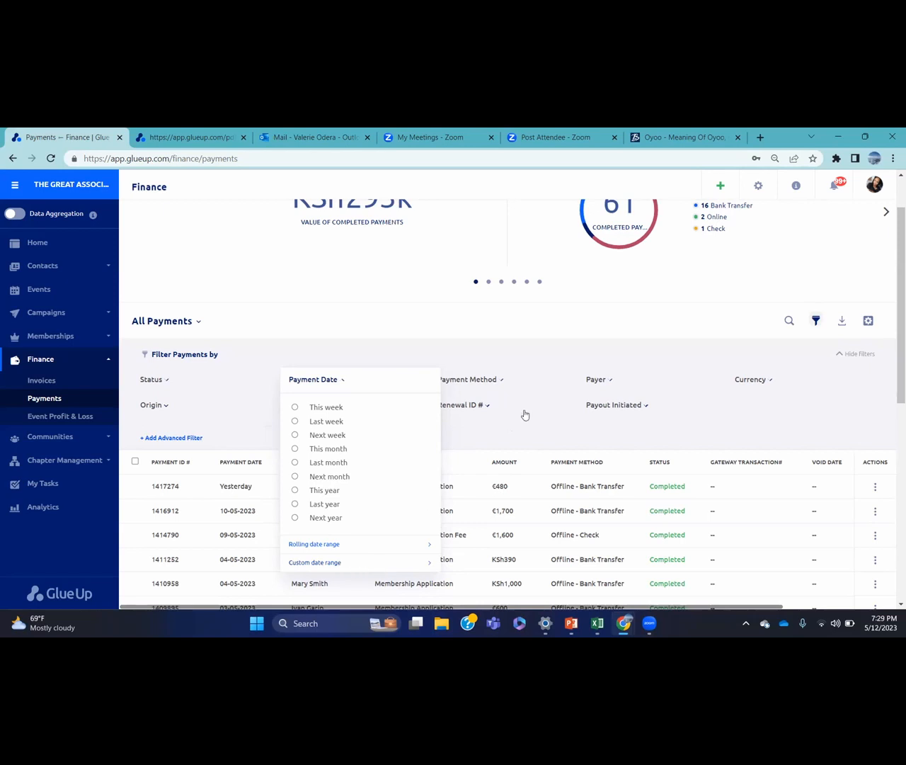
left_click(575, 352)
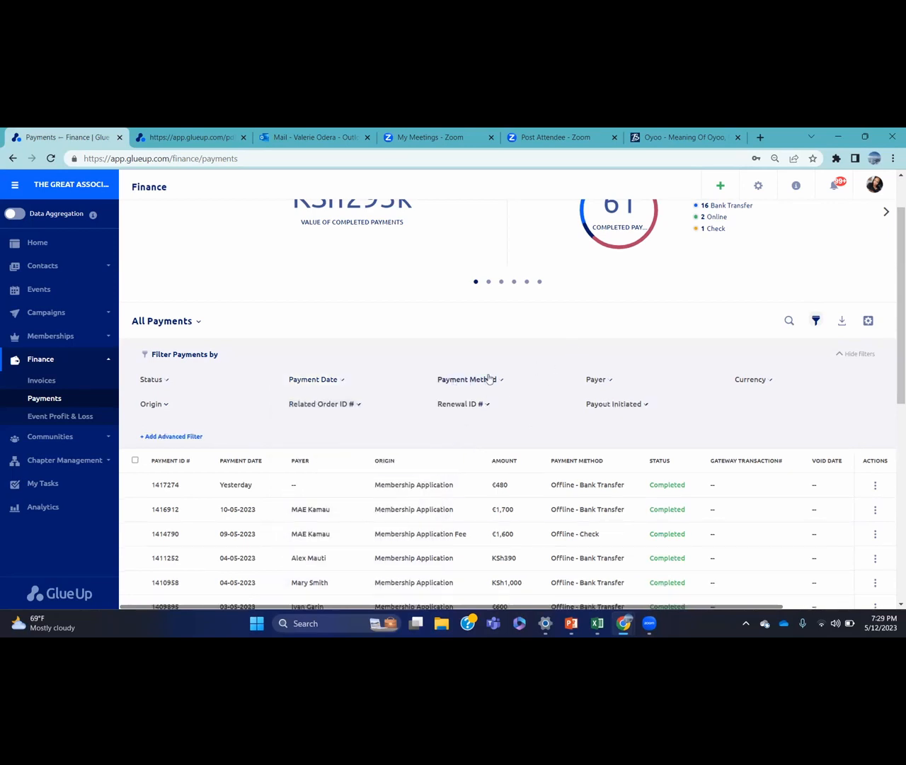
left_click(606, 380)
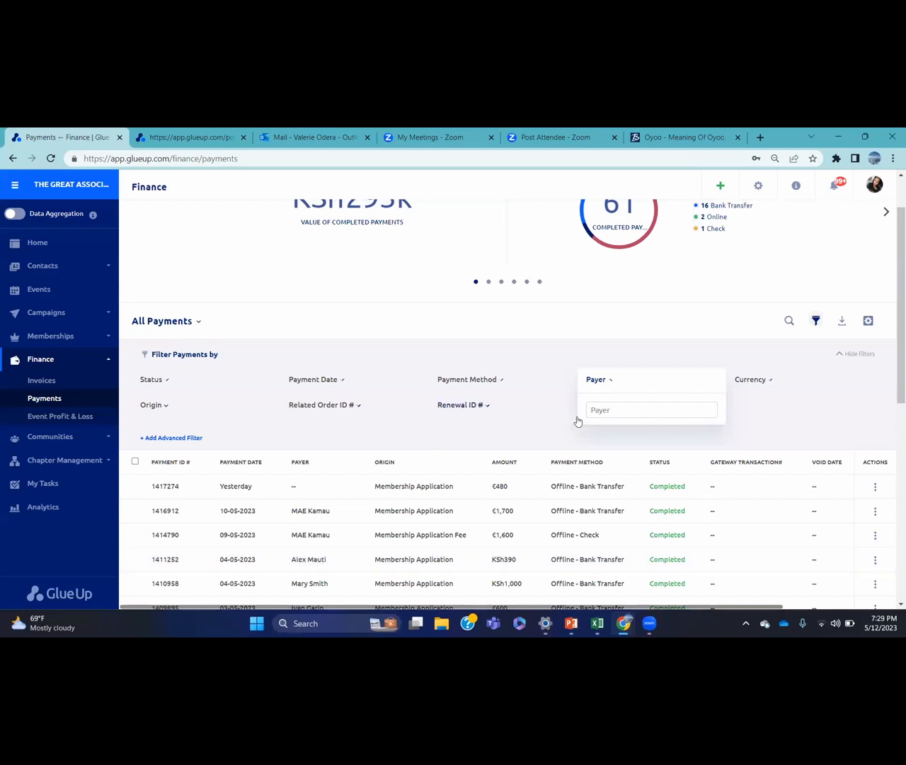
left_click(616, 407)
type("Alex")
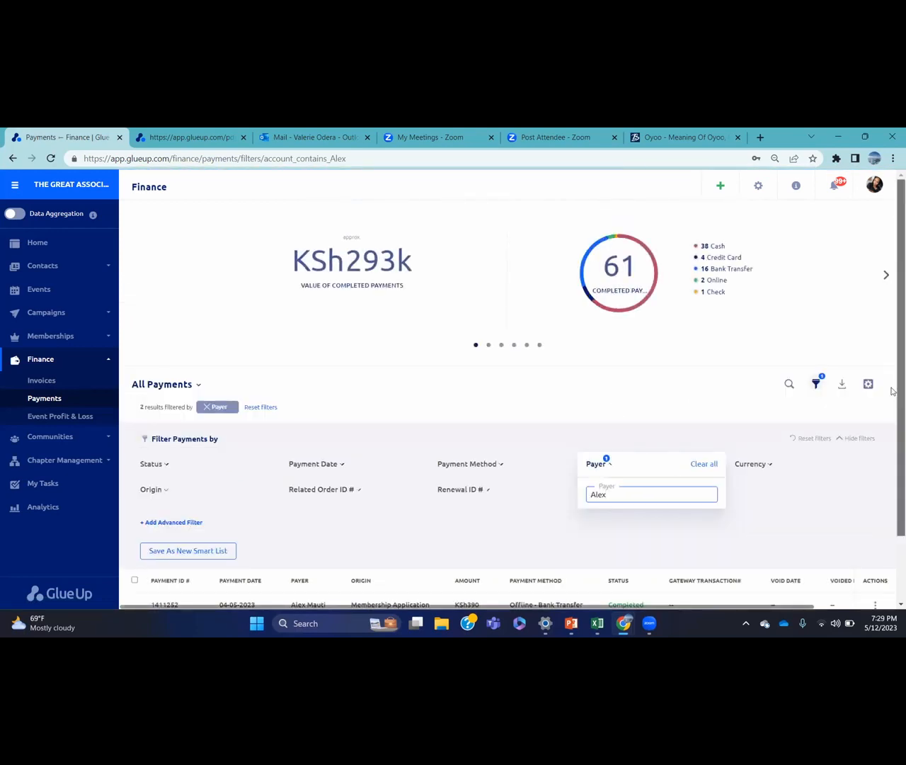
scroll(893, 453, "down", 2)
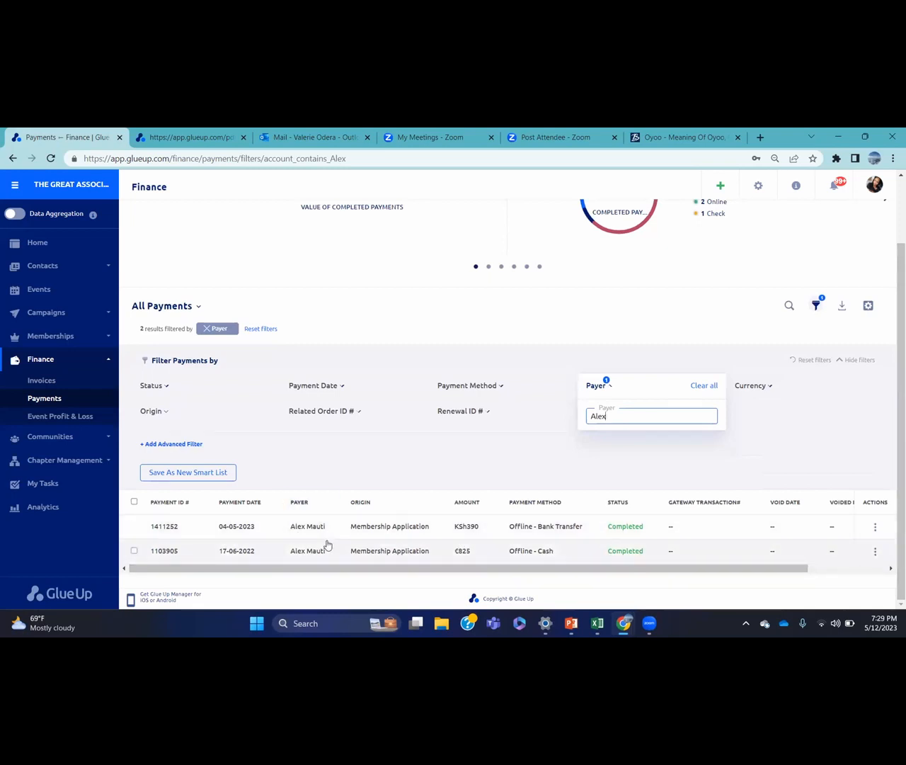
left_click(704, 388)
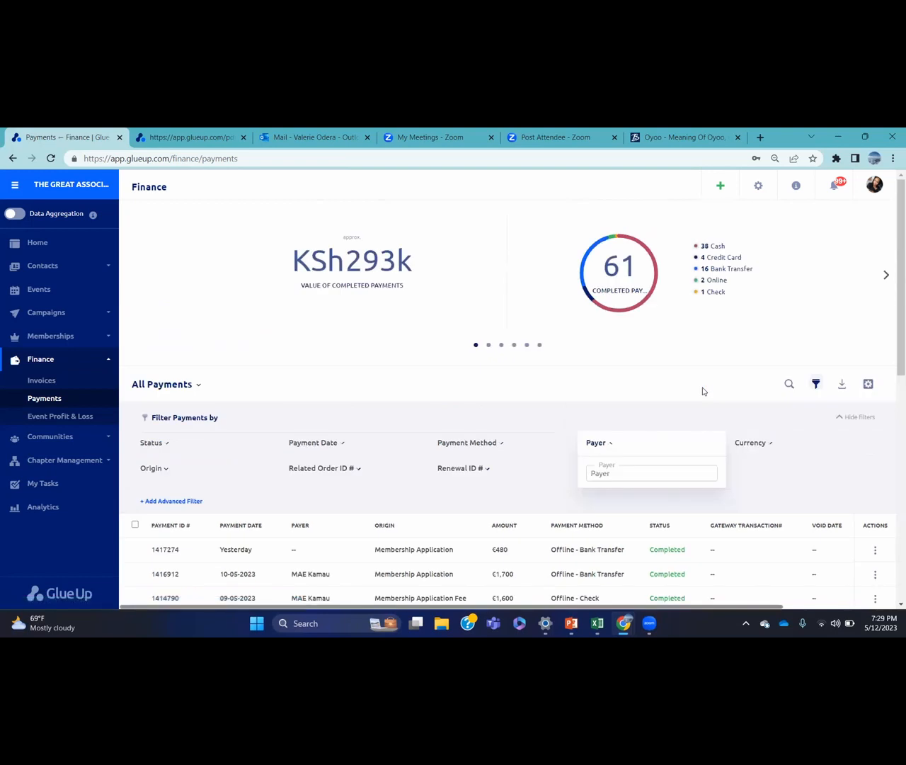
left_click(838, 421)
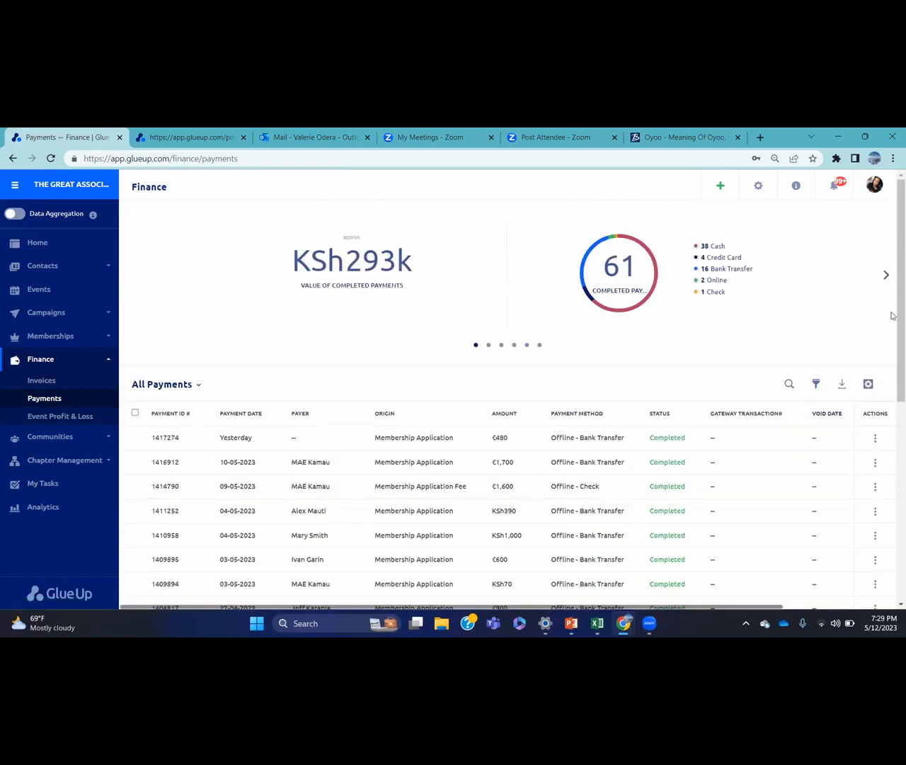
Start voiding the €1,700 payment dated 10-05-2023 and begin entering a void reason
left_click_drag(893, 314, 892, 361)
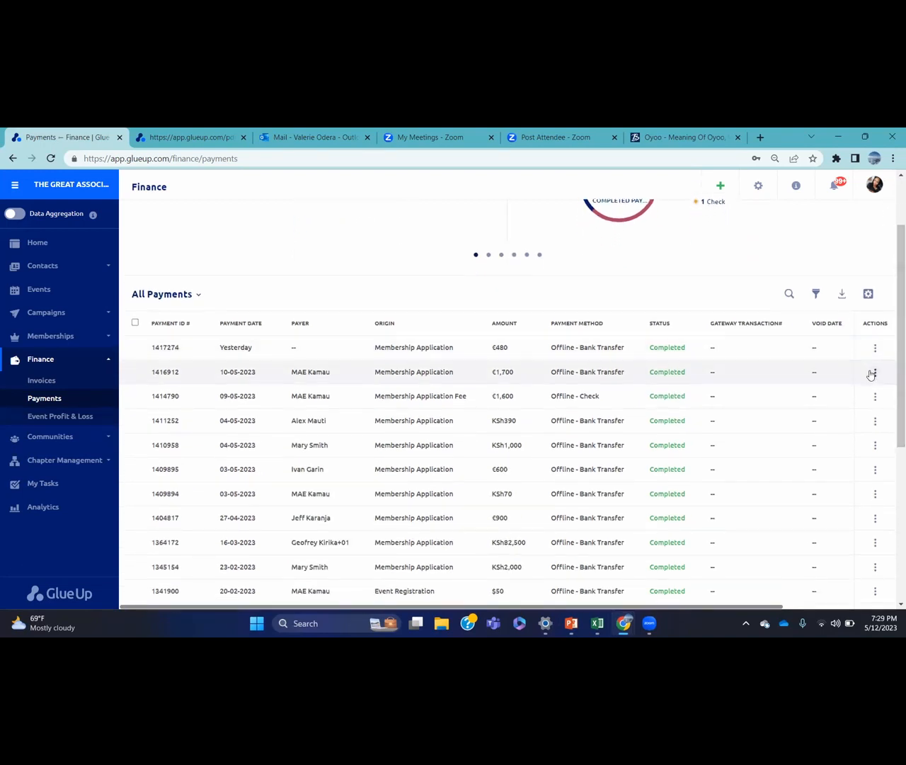
left_click(873, 373)
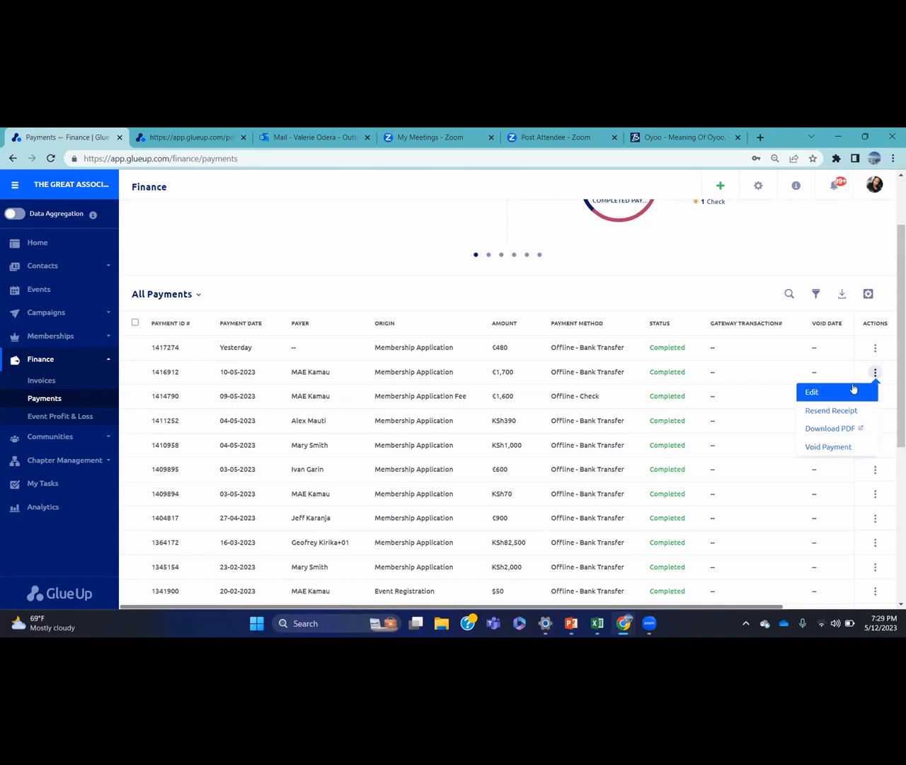
left_click(833, 449)
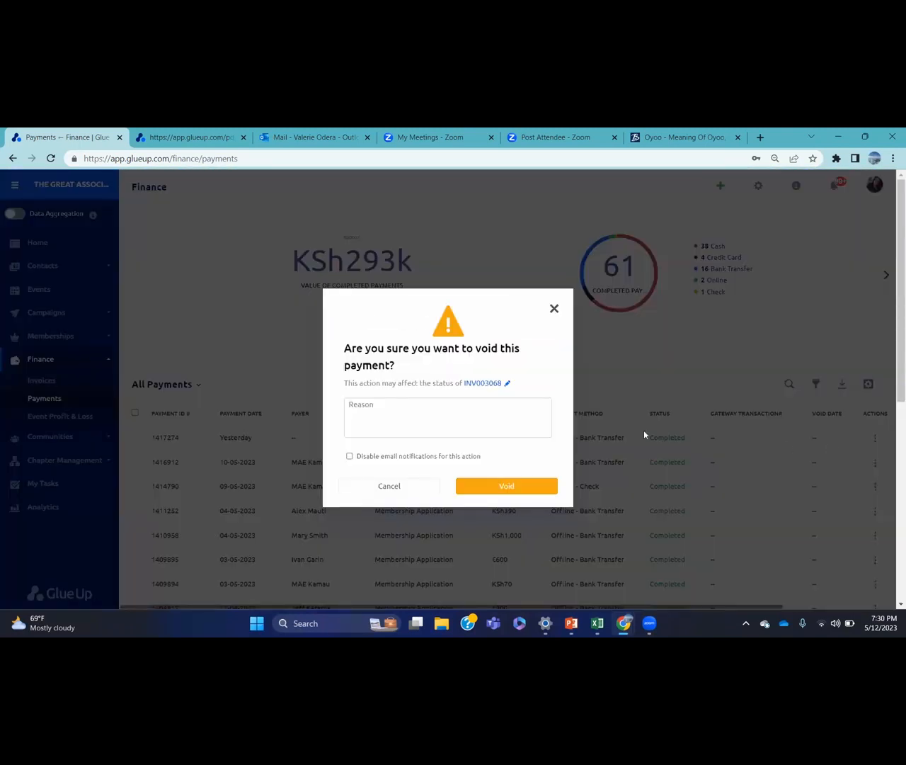
left_click(360, 407)
Cancel the void without voiding the payment, then open the Event Profit & Loss report
left_click(555, 309)
left_click(875, 420)
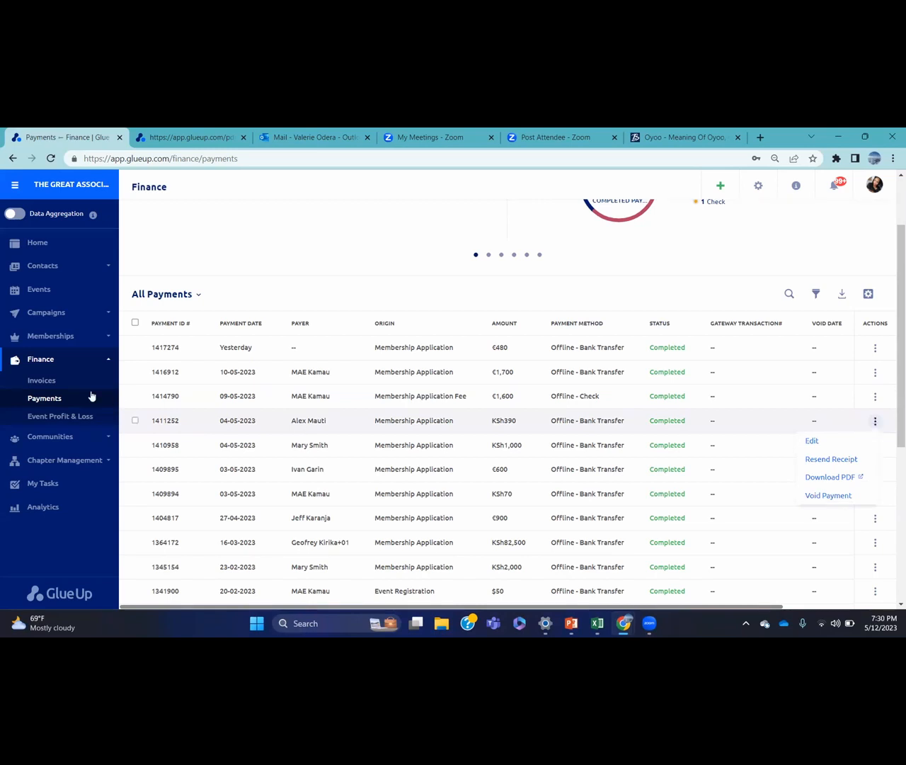
left_click(93, 418)
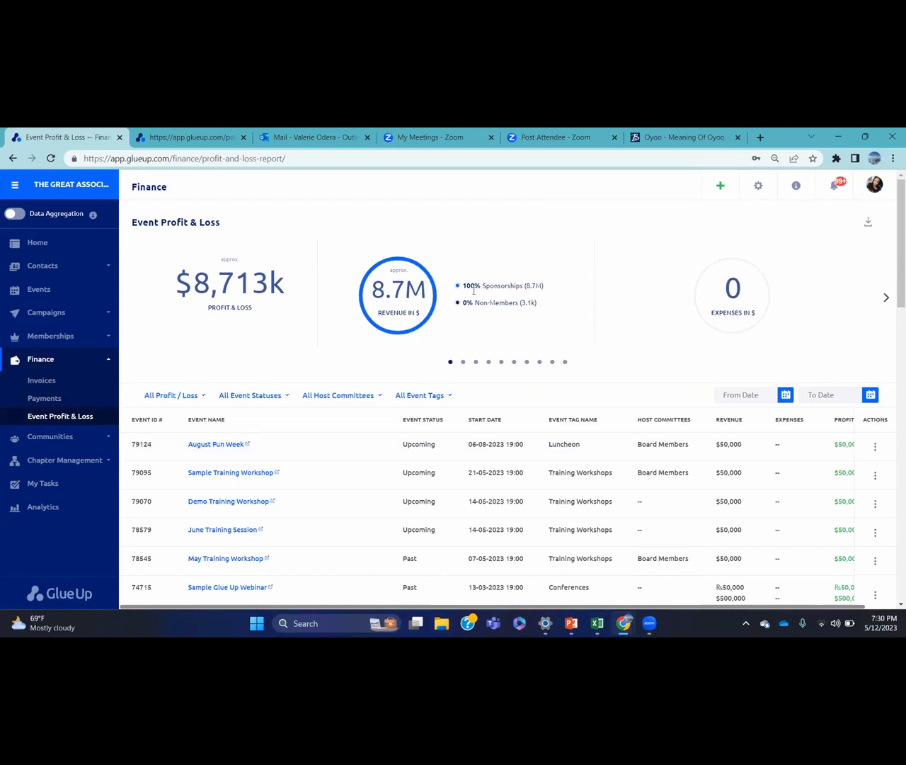
Filter the Event Profit & Loss report to Past Events only
mouse_move(392, 277)
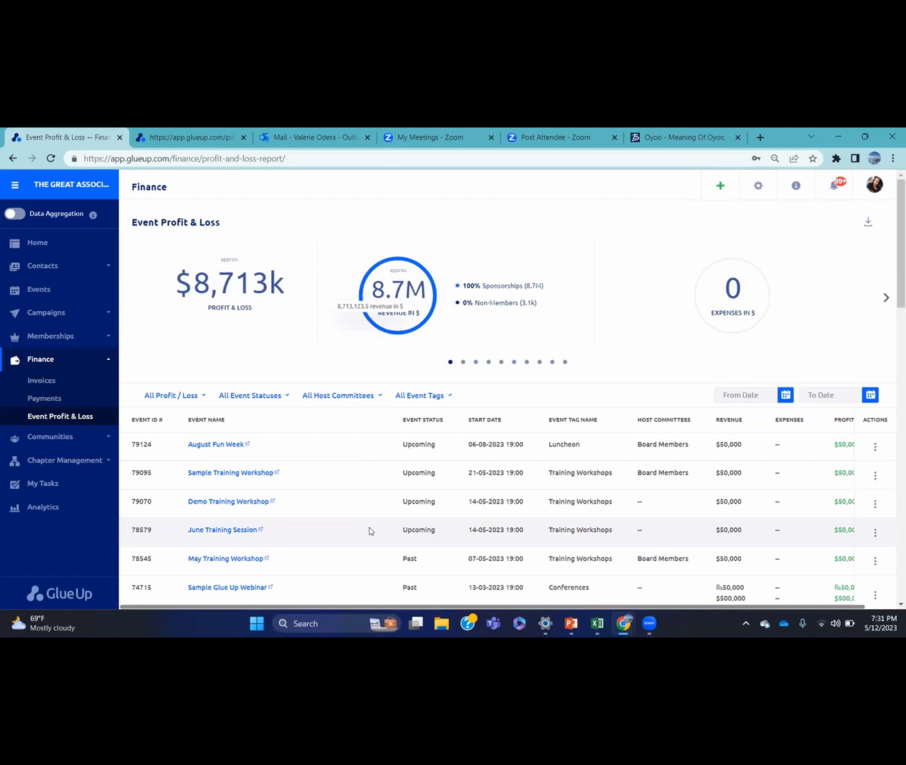
left_click(259, 395)
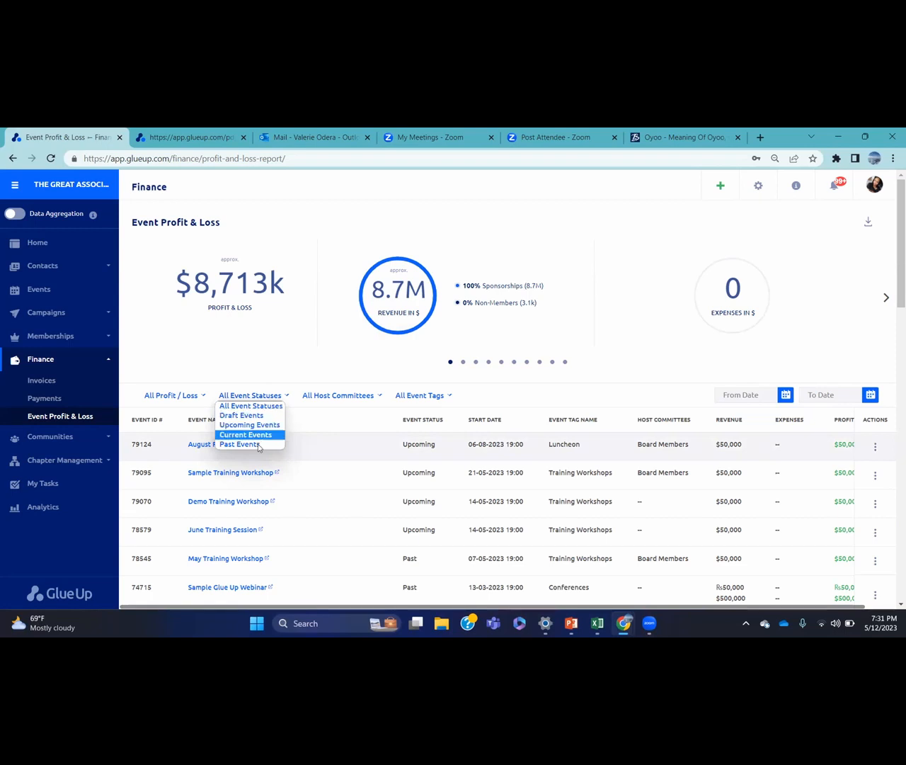
left_click(259, 444)
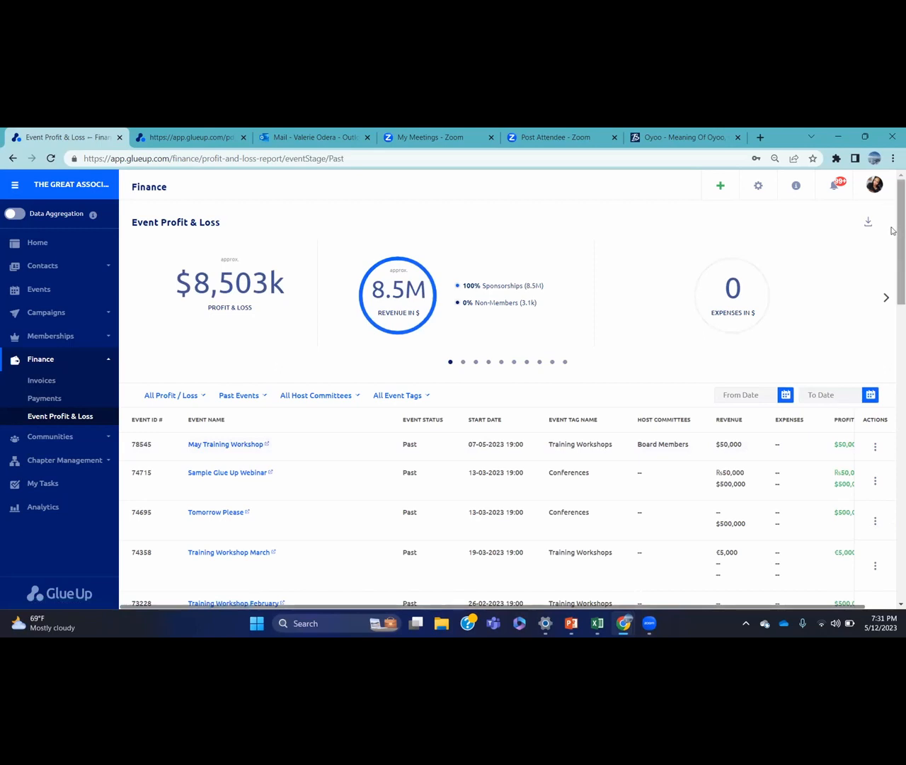
scroll(891, 283, "down", 5)
left_click_drag(891, 346, 891, 185)
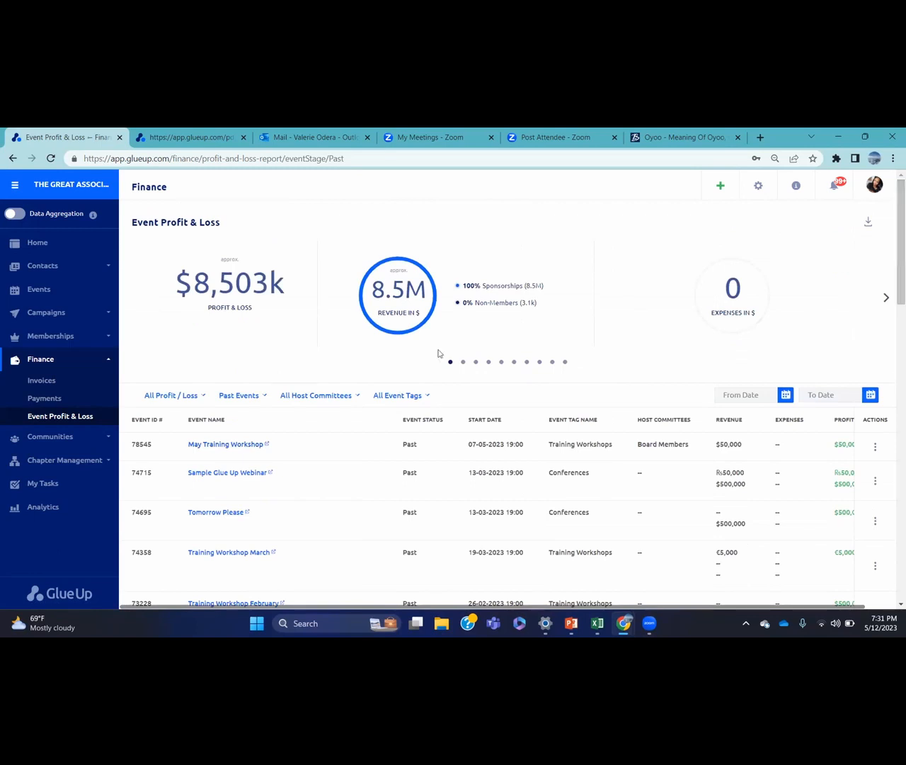
left_click(398, 398)
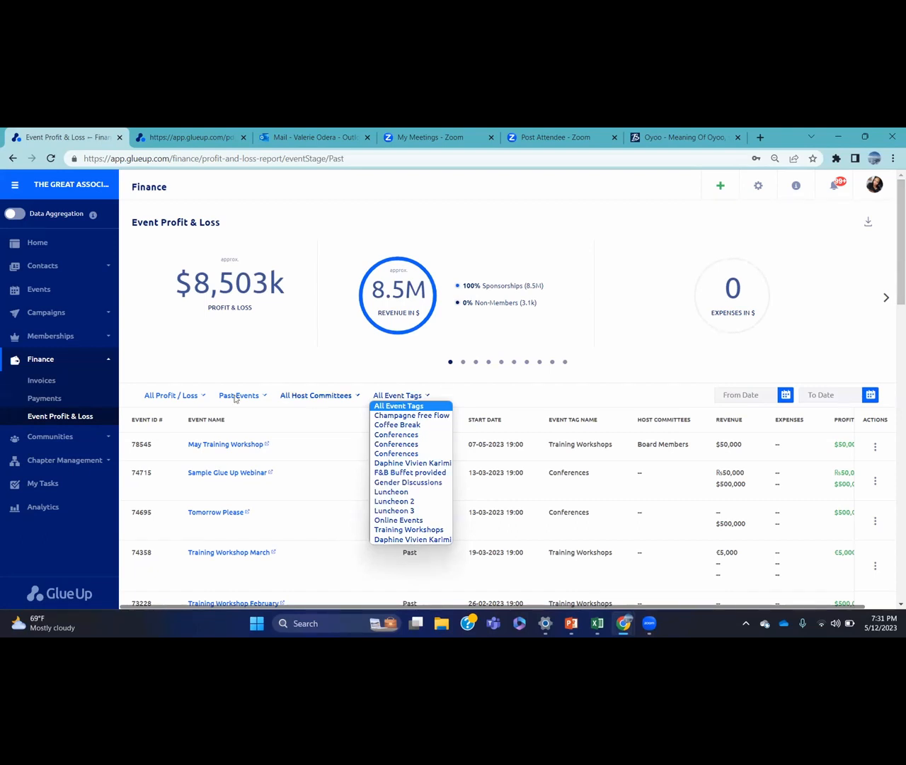
Set the Profit / Loss filter to Profit, then switch it to Loss
left_click(190, 395)
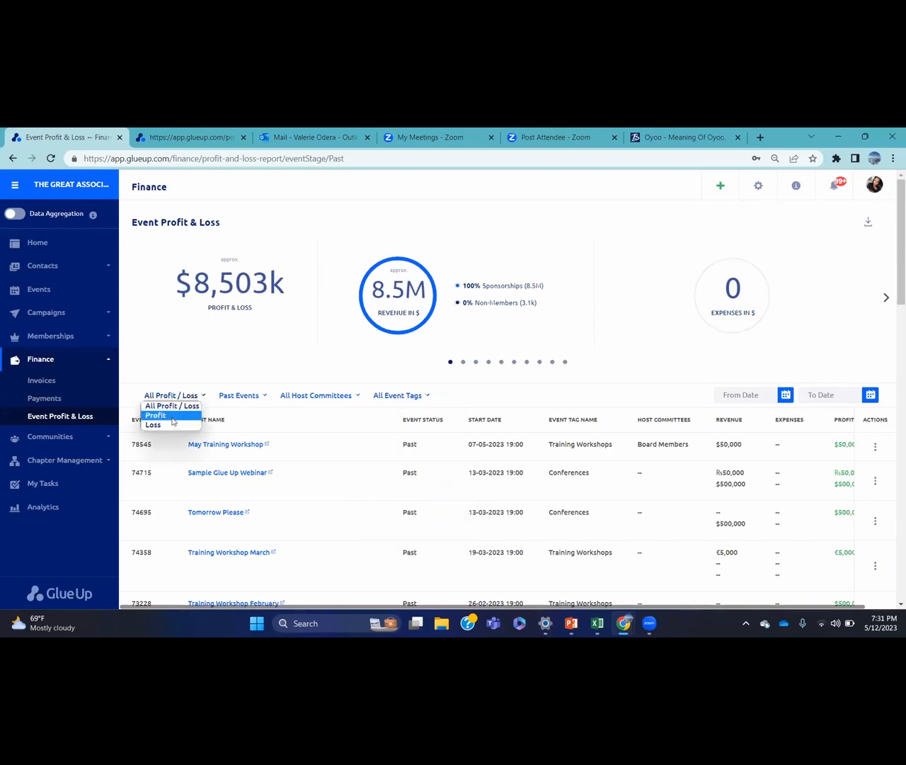
left_click(173, 417)
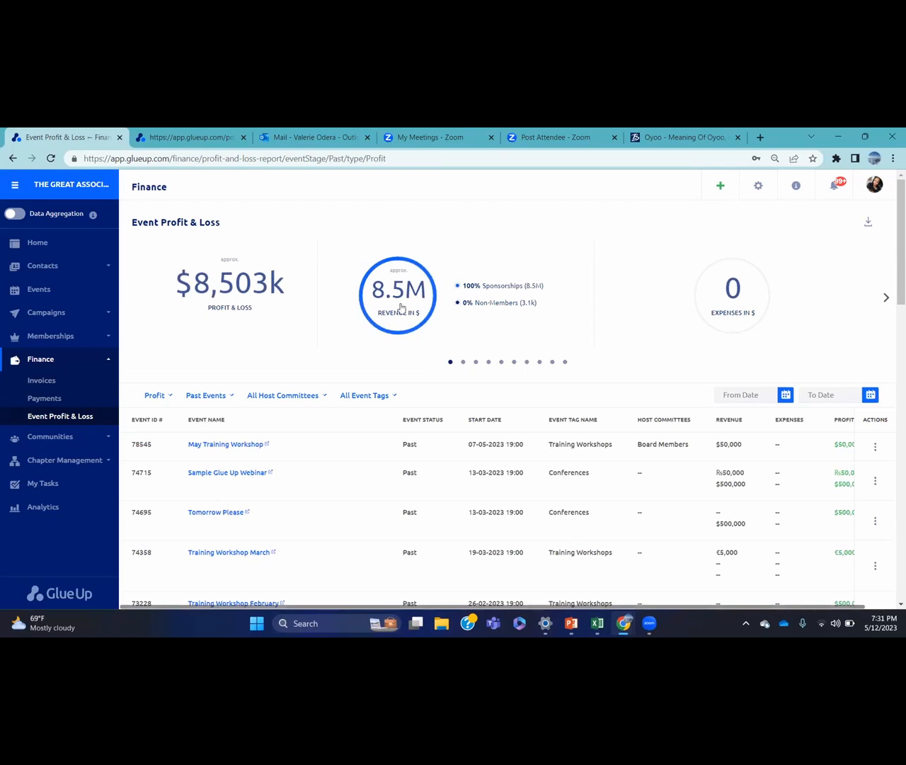
left_click(170, 400)
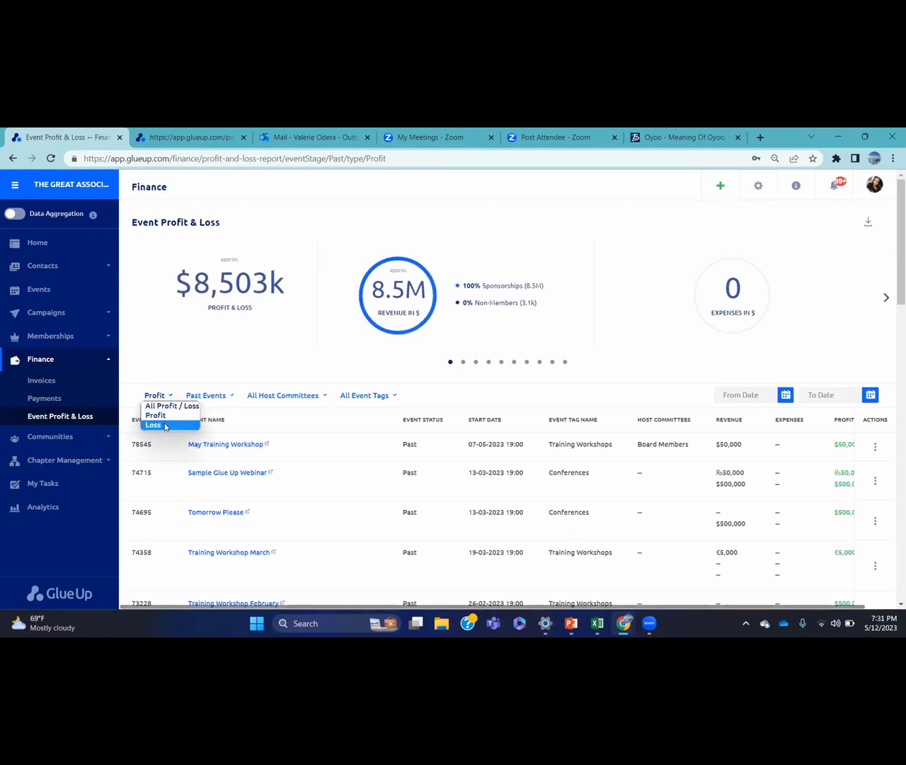
left_click(165, 425)
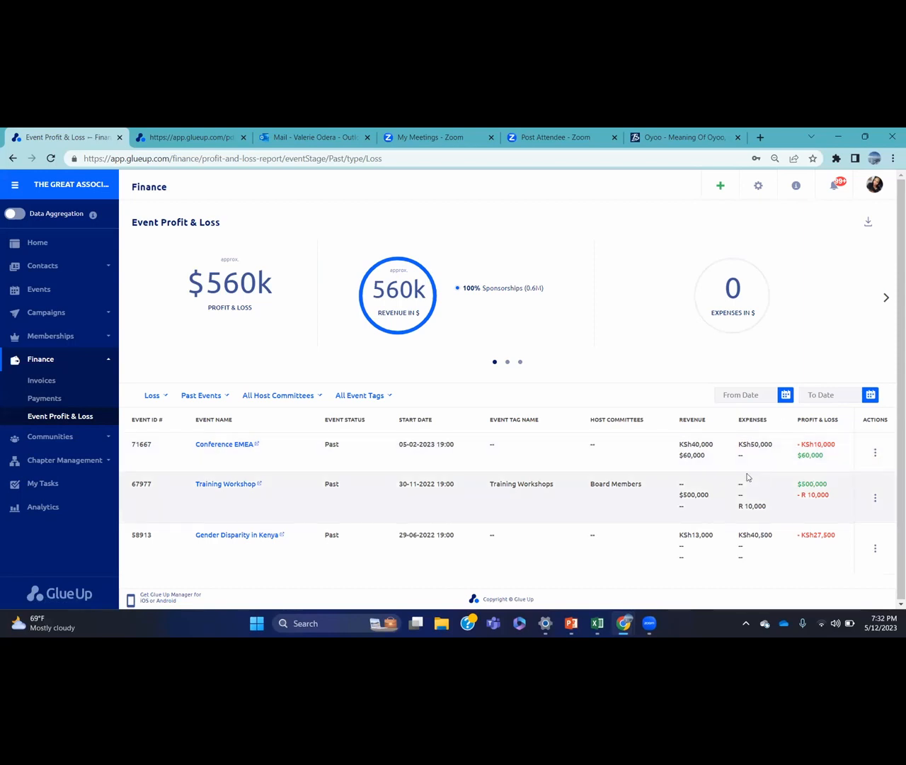
Open Conference EMEA's own Profit & Loss page, showing $60,000 profit
left_click(876, 452)
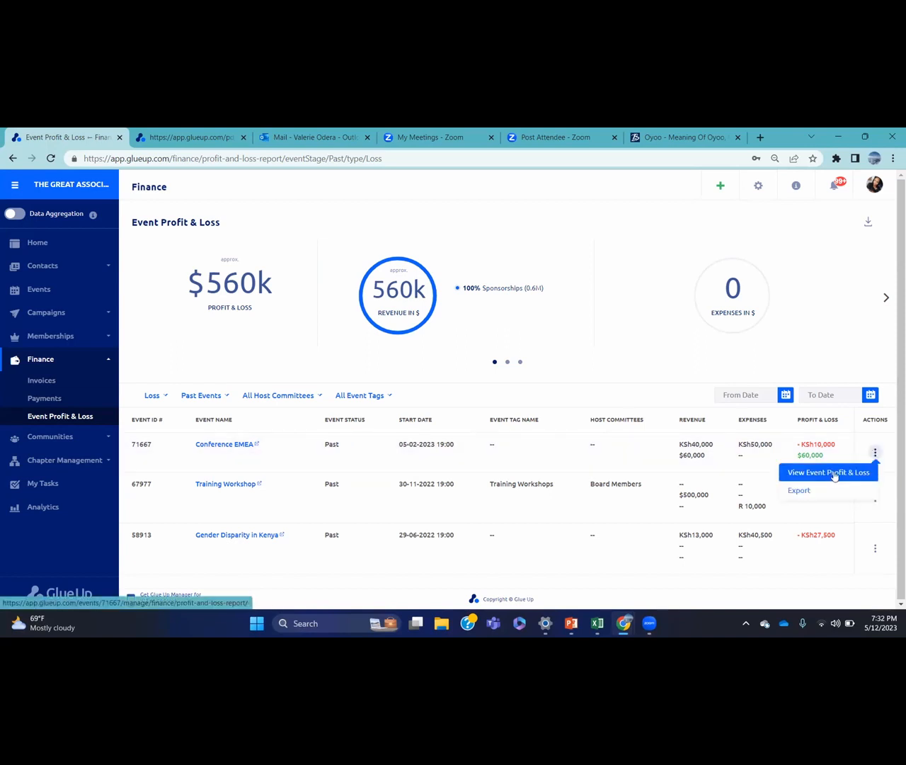
left_click(835, 473)
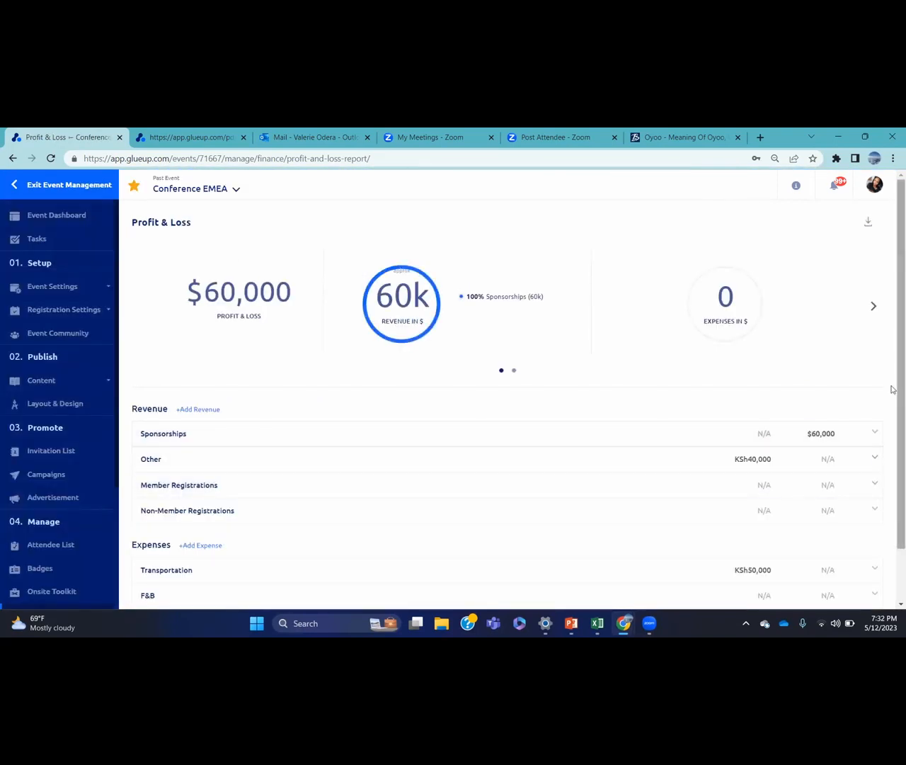
scroll(893, 397, "down", 2)
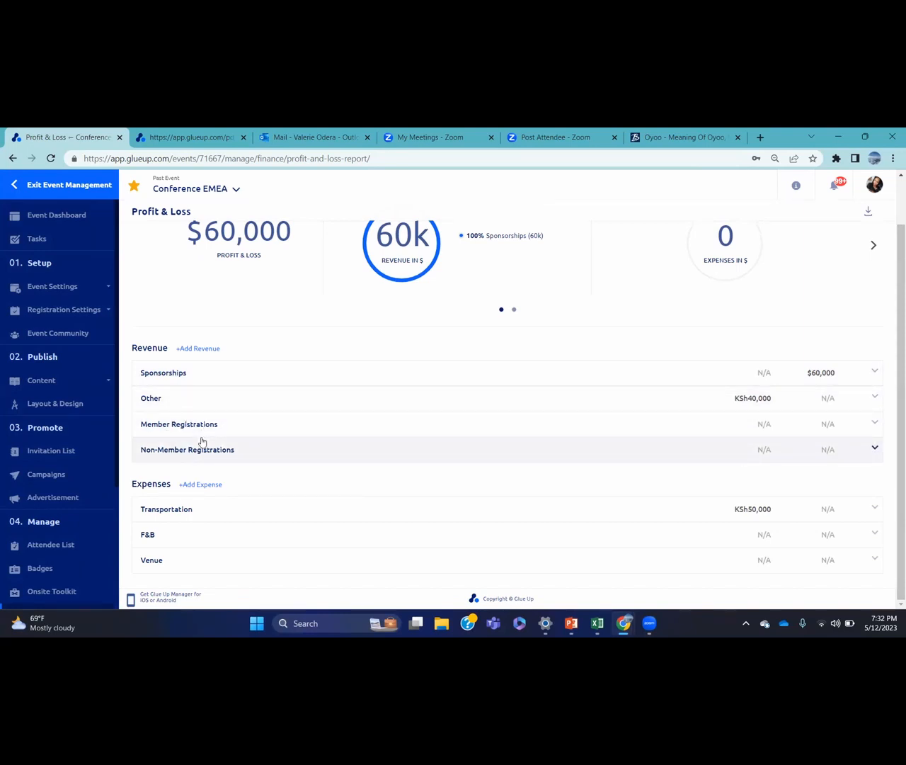
Open the Add Revenue and Add Expense forms and cancel both without adding items
left_click(204, 350)
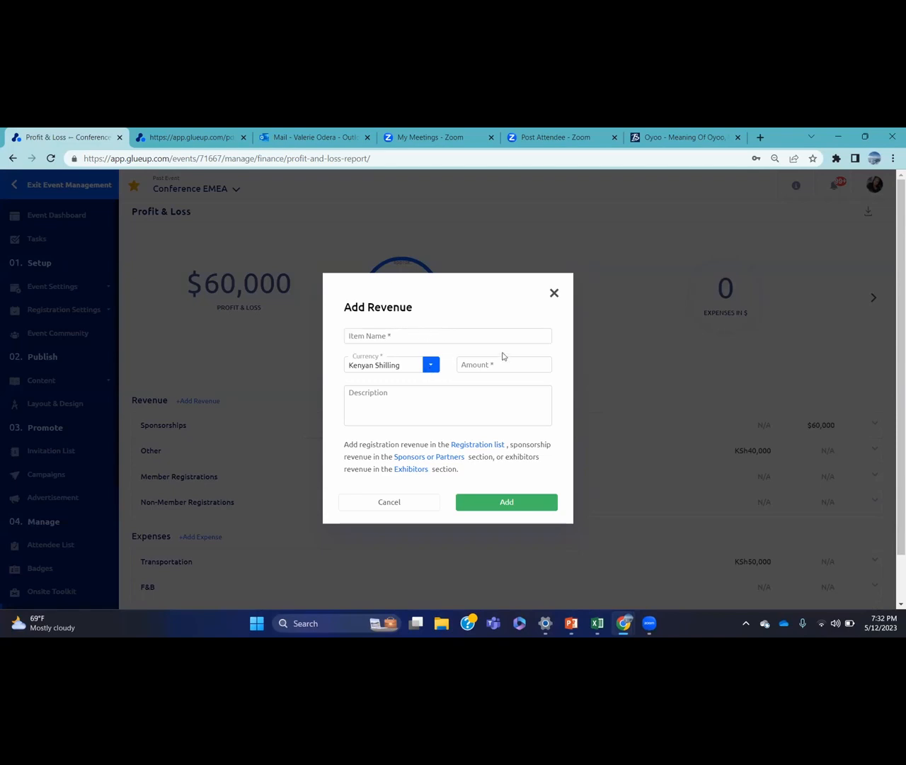
left_click(553, 294)
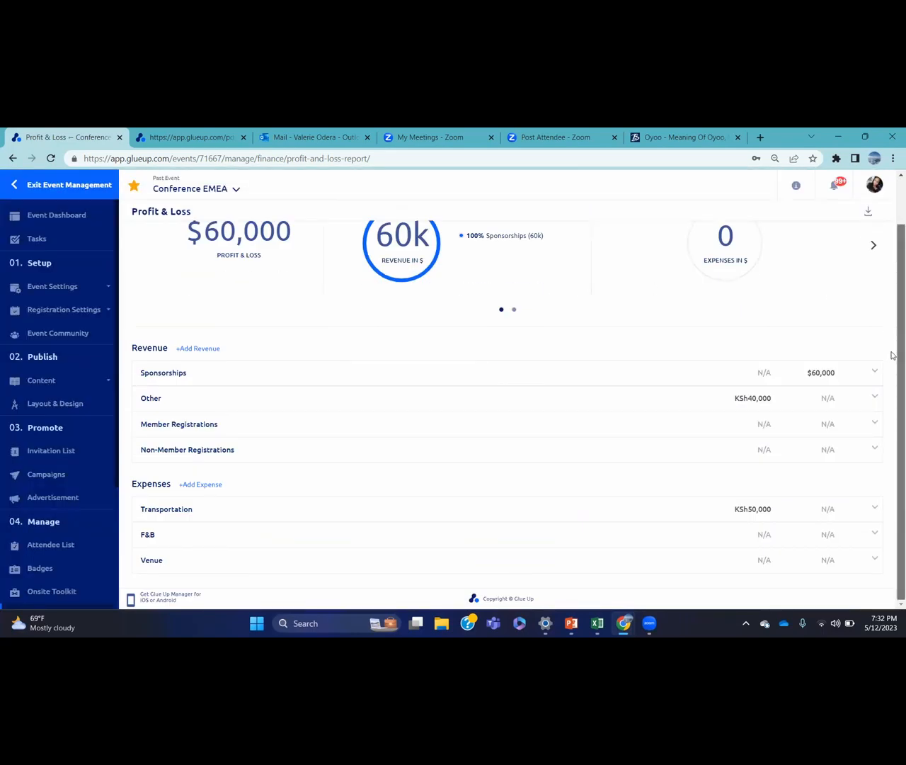
left_click(210, 487)
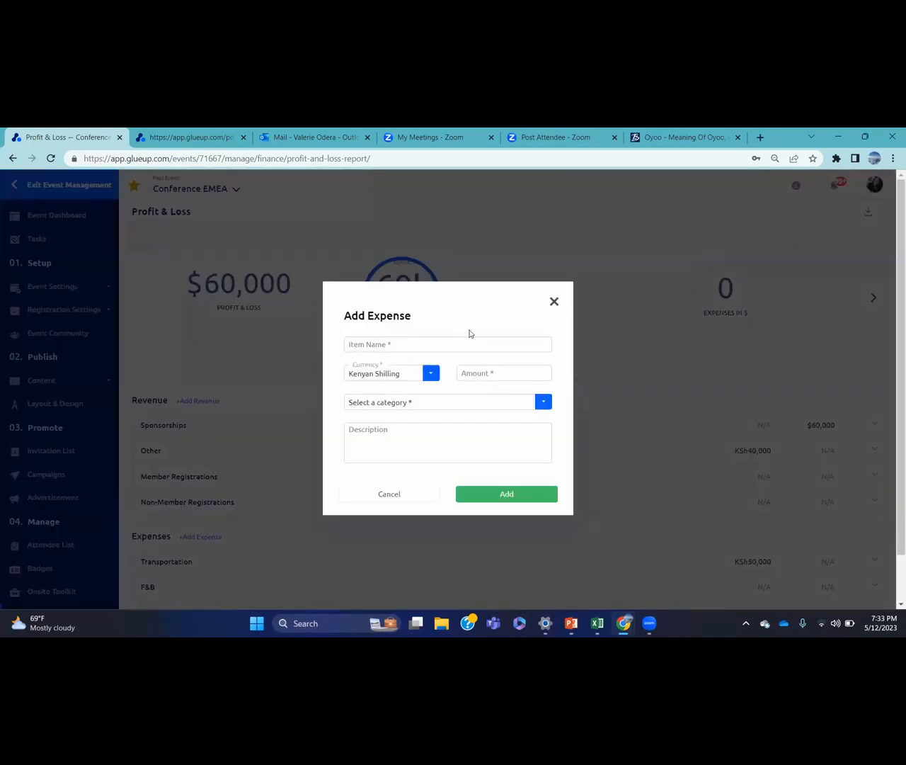
left_click(450, 404)
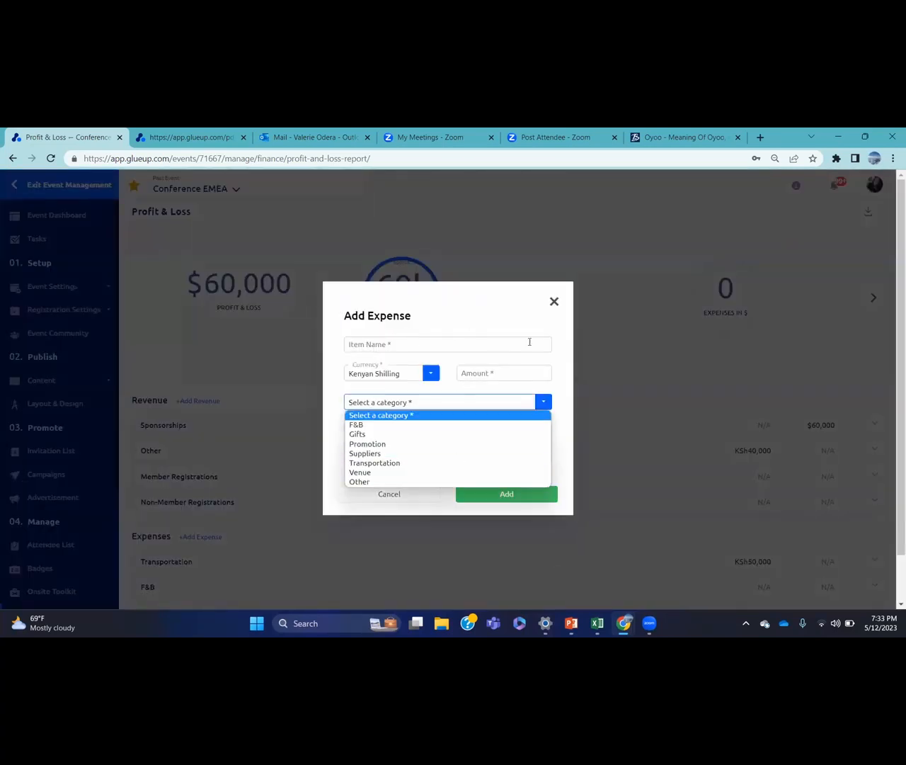
left_click(561, 366)
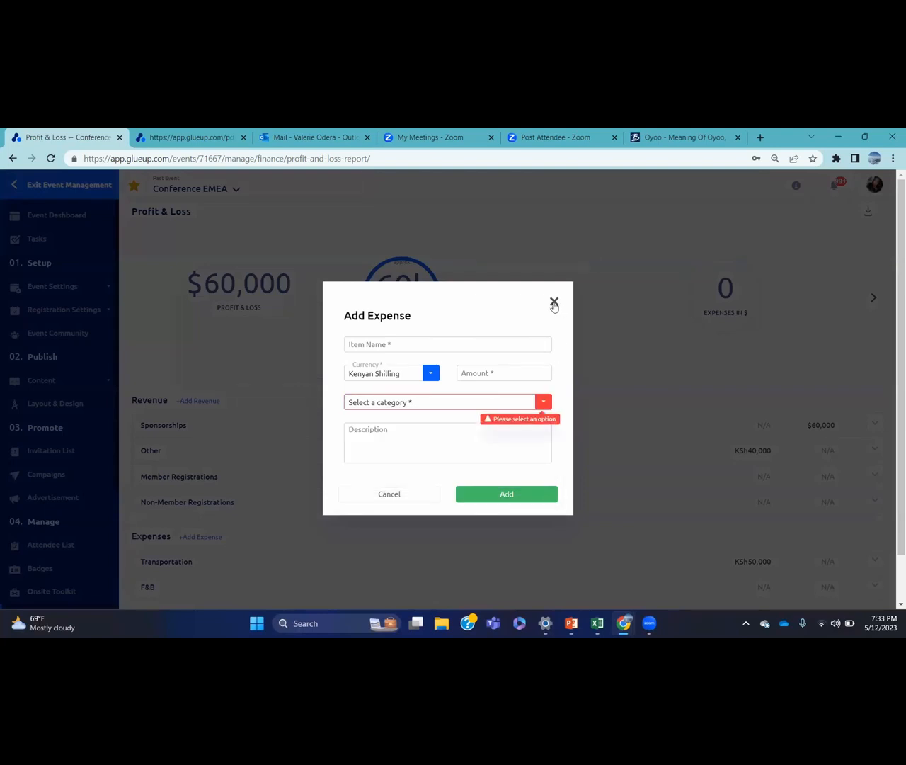
left_click(554, 302)
scroll(552, 304, "down", 2)
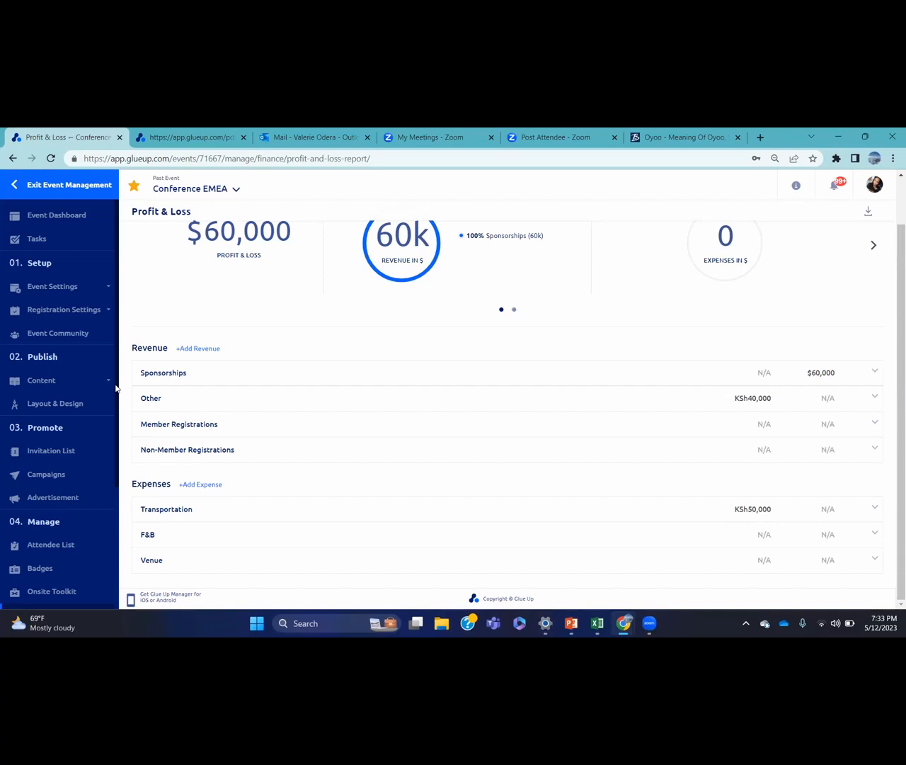
View Conference EMEA's Payments page, which lists no payments, then its Invoices page
scroll(115, 417, "down", 5)
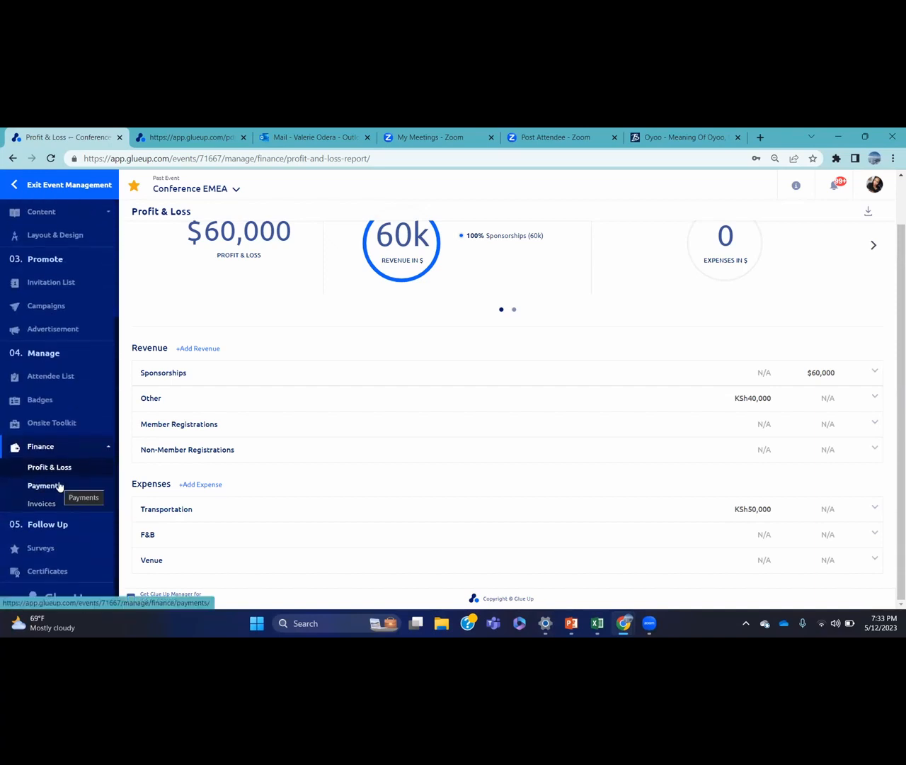
left_click(60, 486)
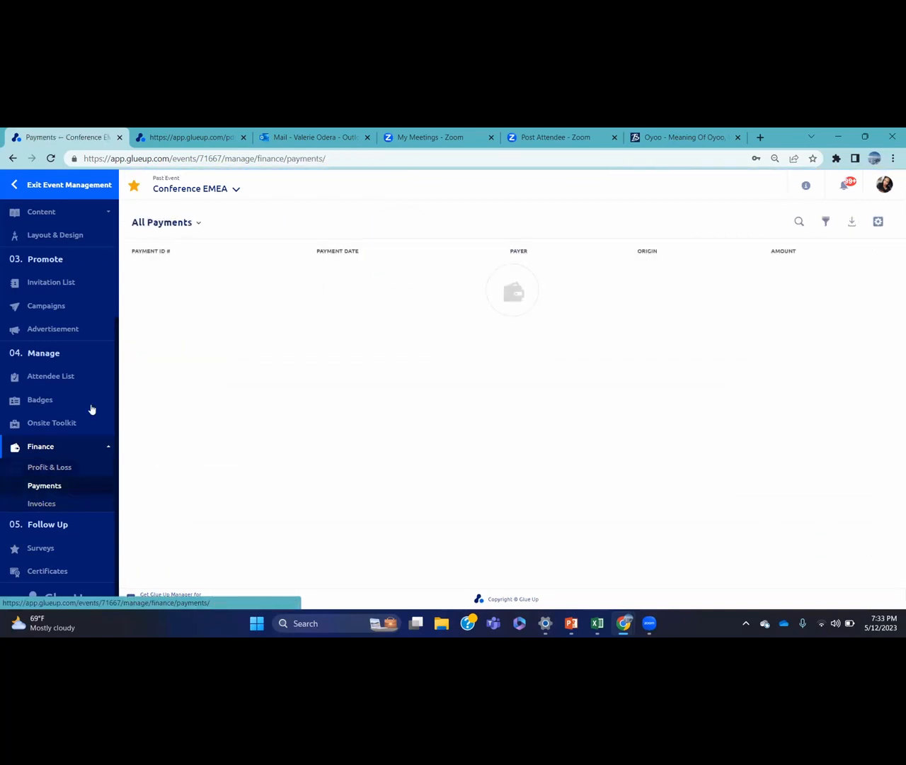
left_click(78, 507)
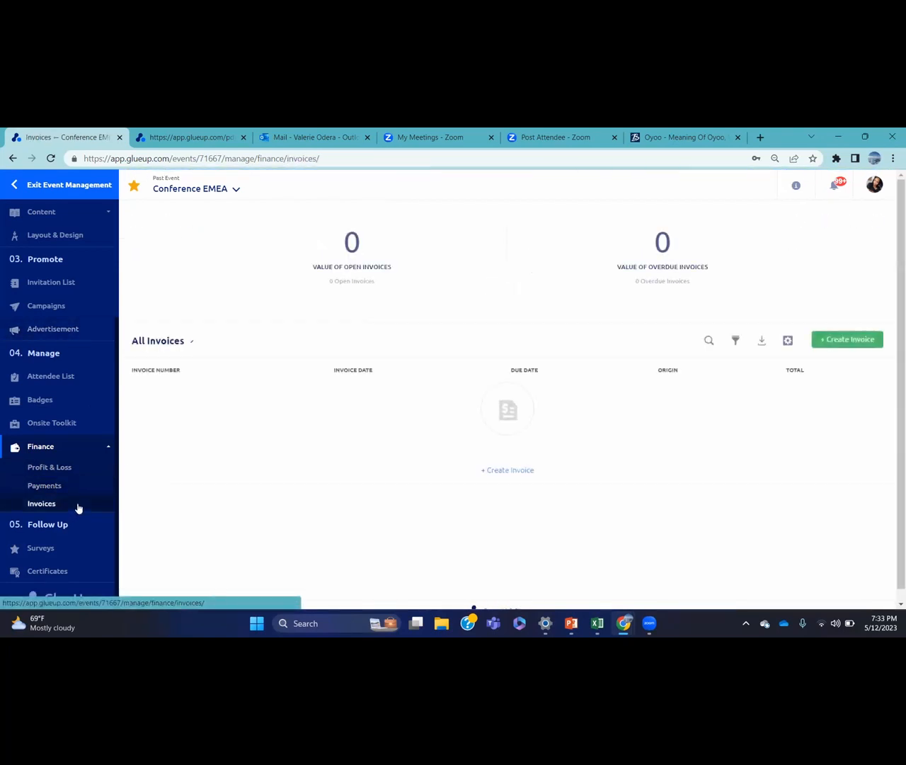